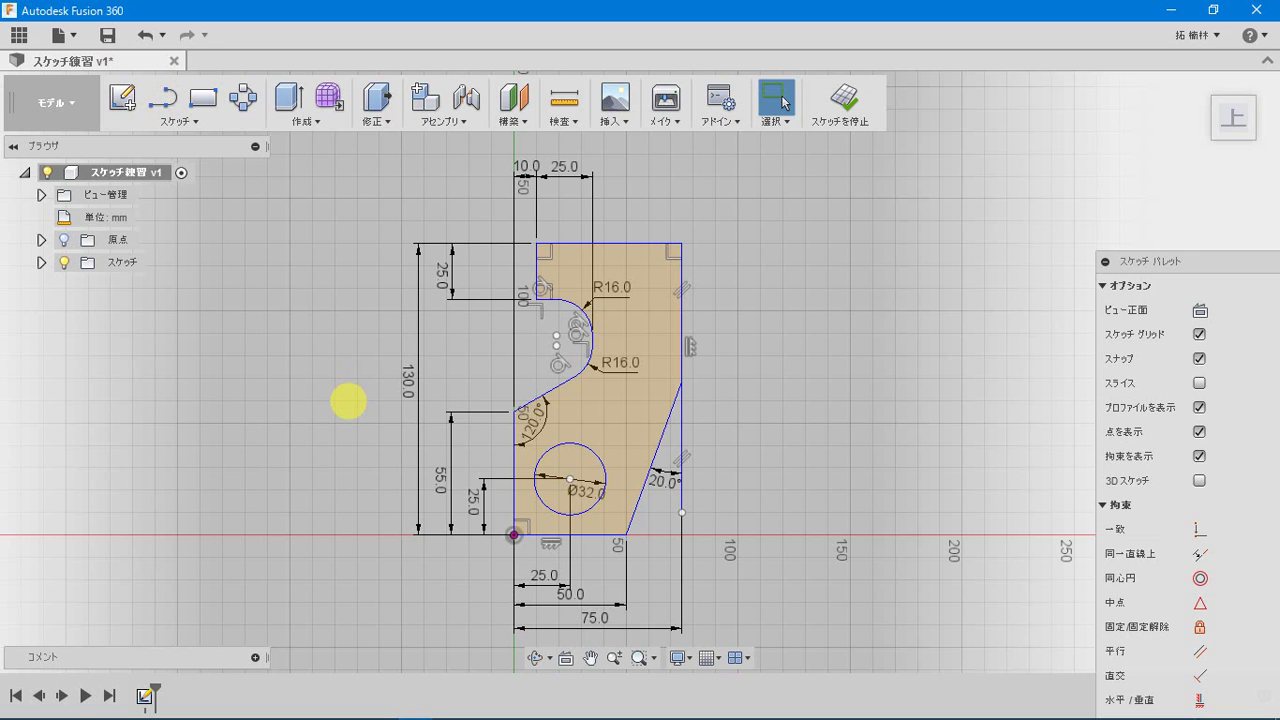
middle_click_drag(346, 401, 330, 398)
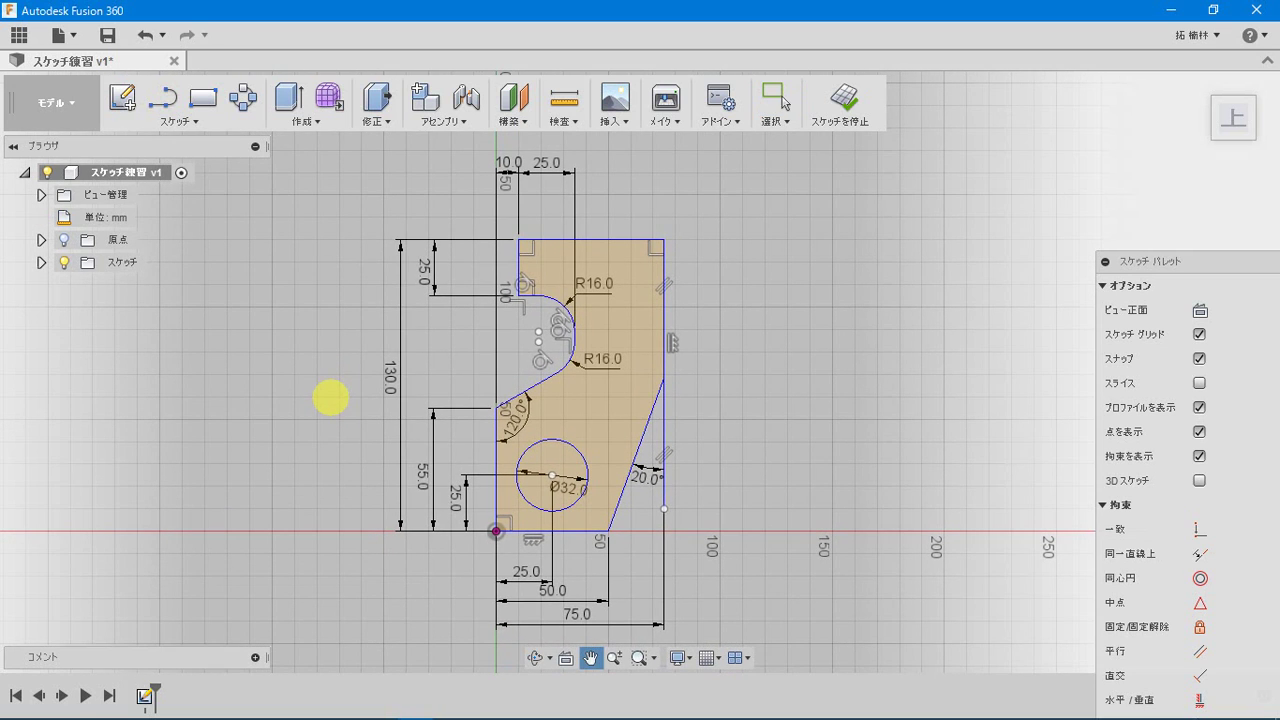
key("Escape")
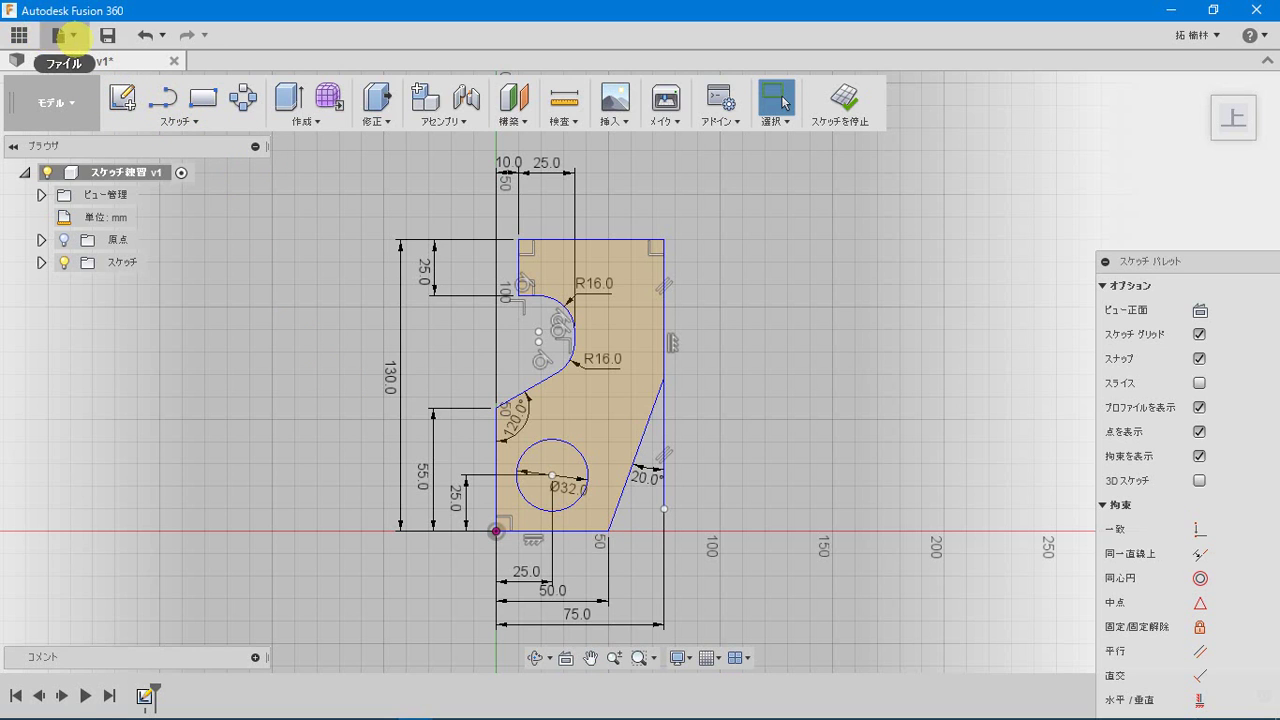
Create a new design, view it from the top and start a line sketch on the horizontal plane.
left_click(72, 37)
left_click(80, 60)
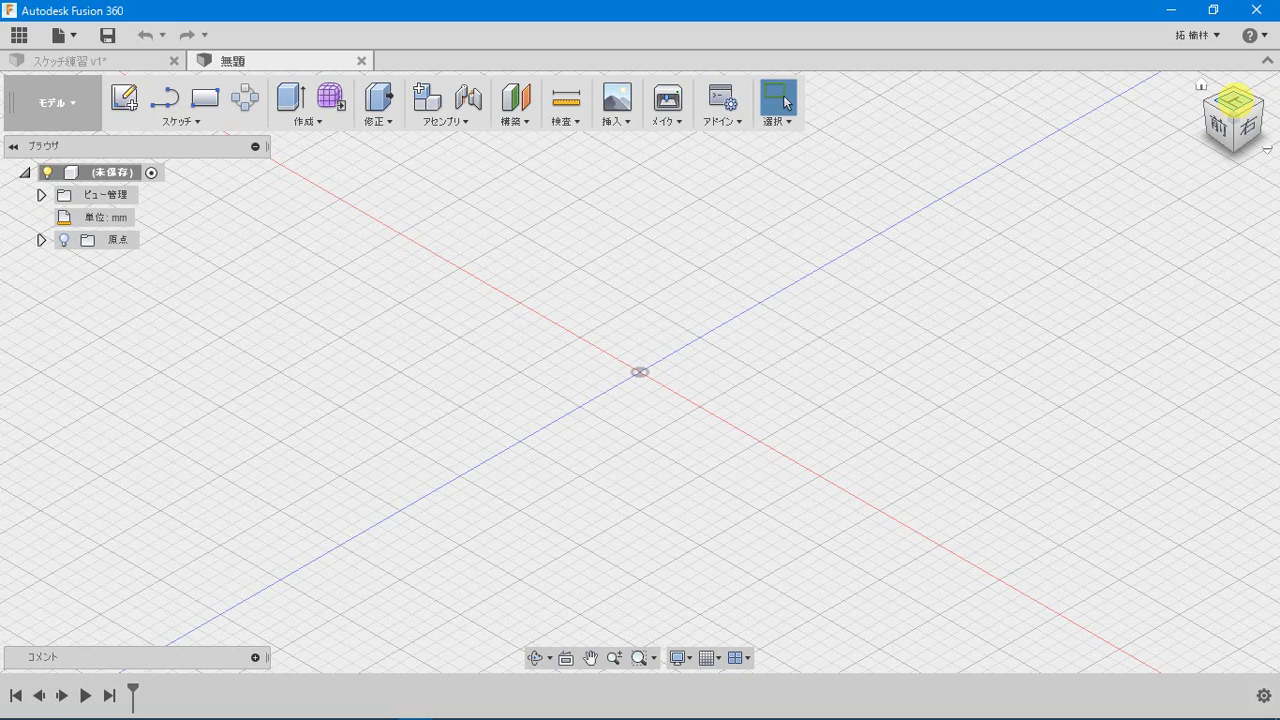
left_click(1236, 100)
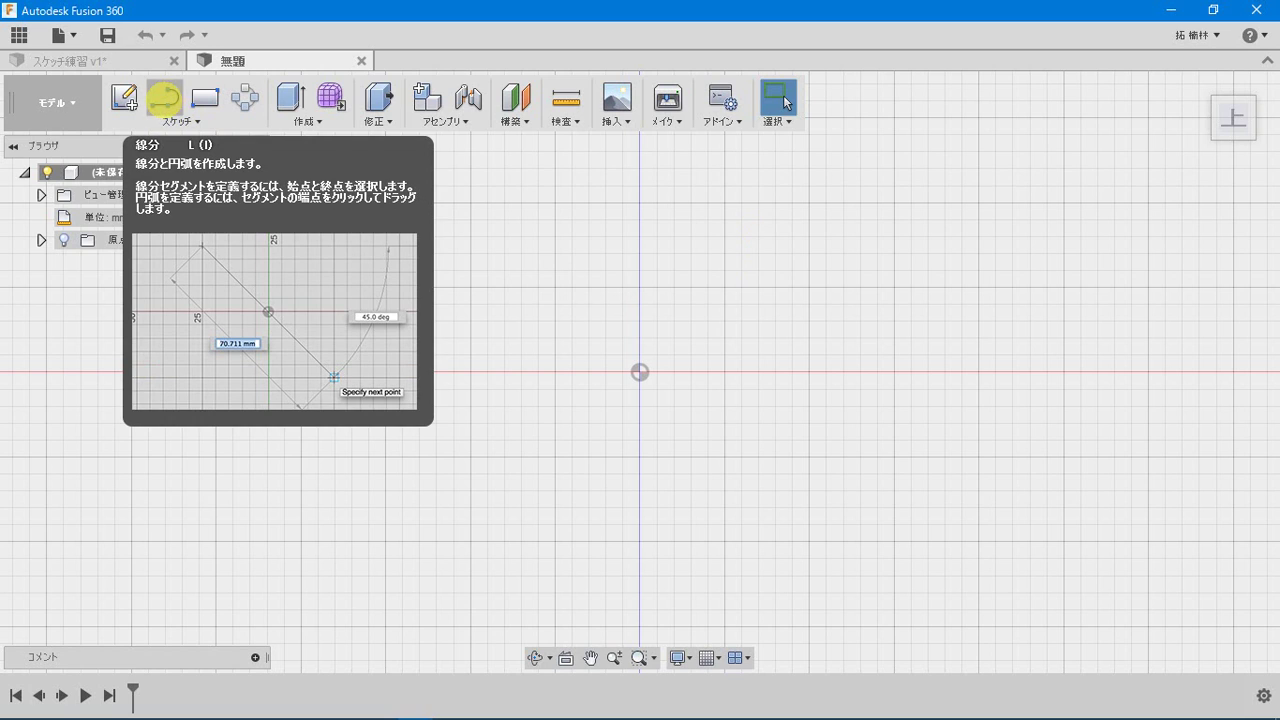
left_click(168, 96)
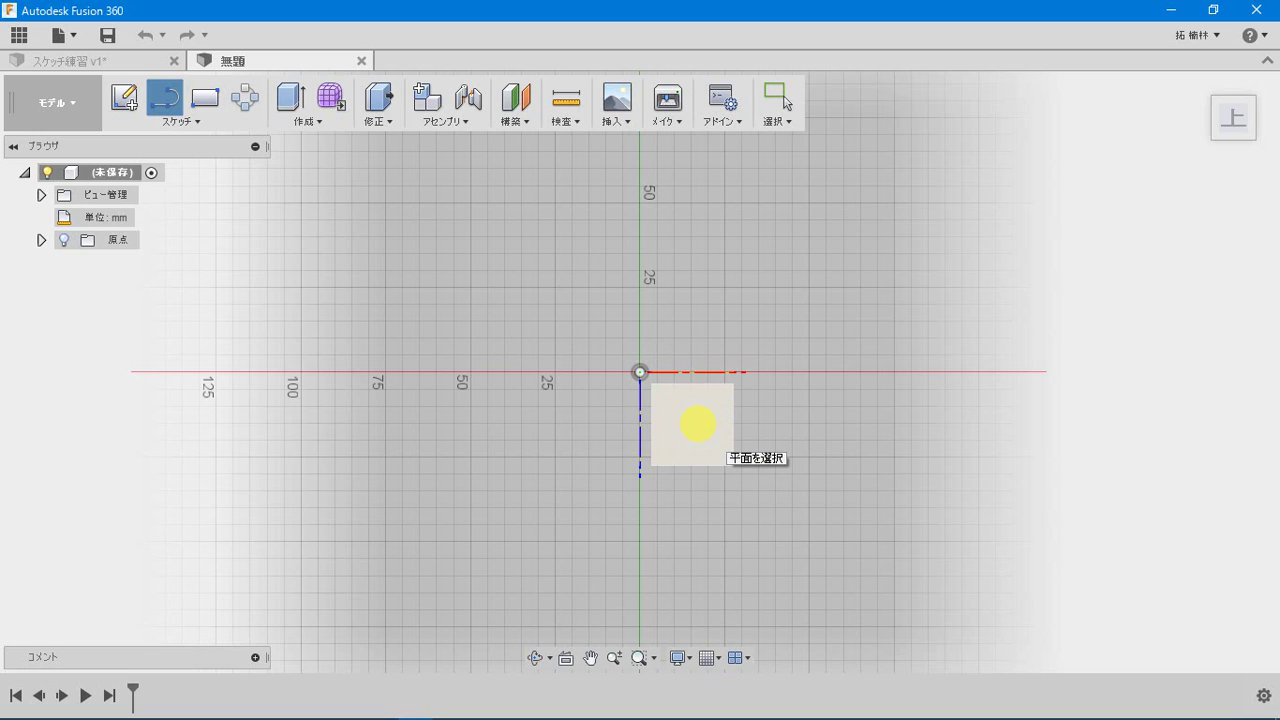
left_click(698, 424)
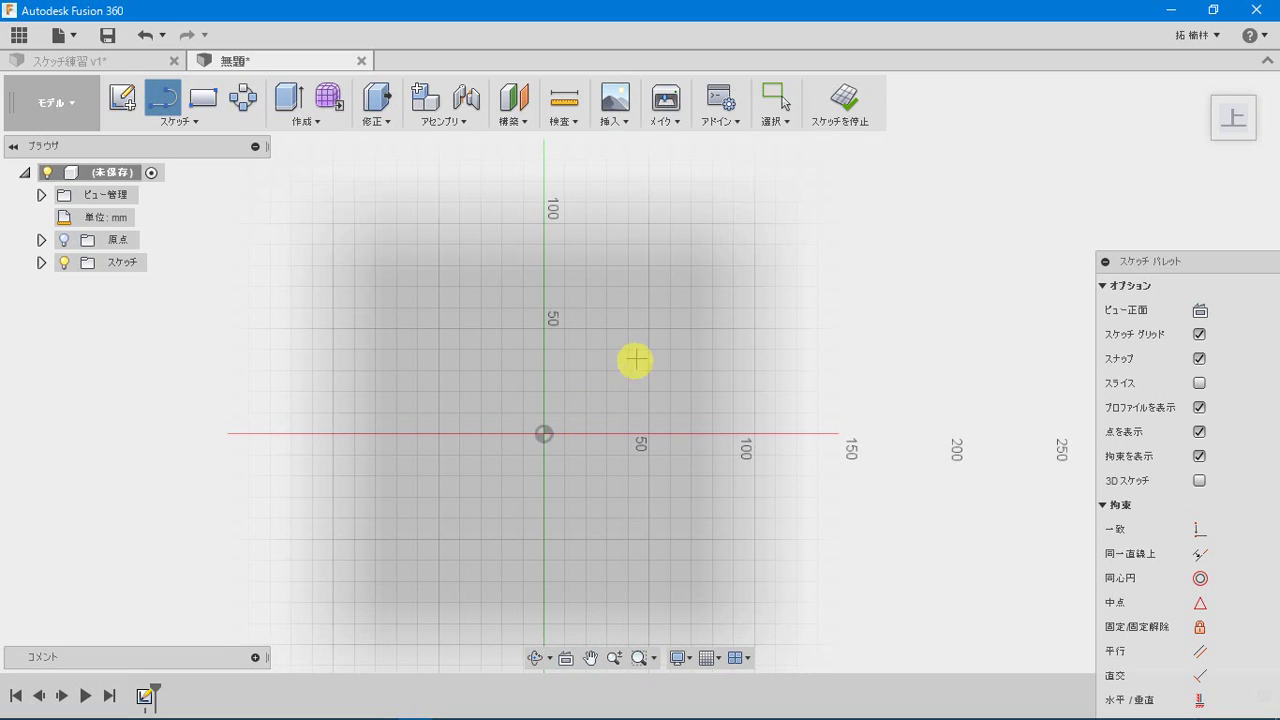
Draw connected lines from the origin: about 60 mm horizontally, a slanted edge up and right, about 100 mm up, and about 90 mm left.
middle_click_drag(671, 309, 543, 450)
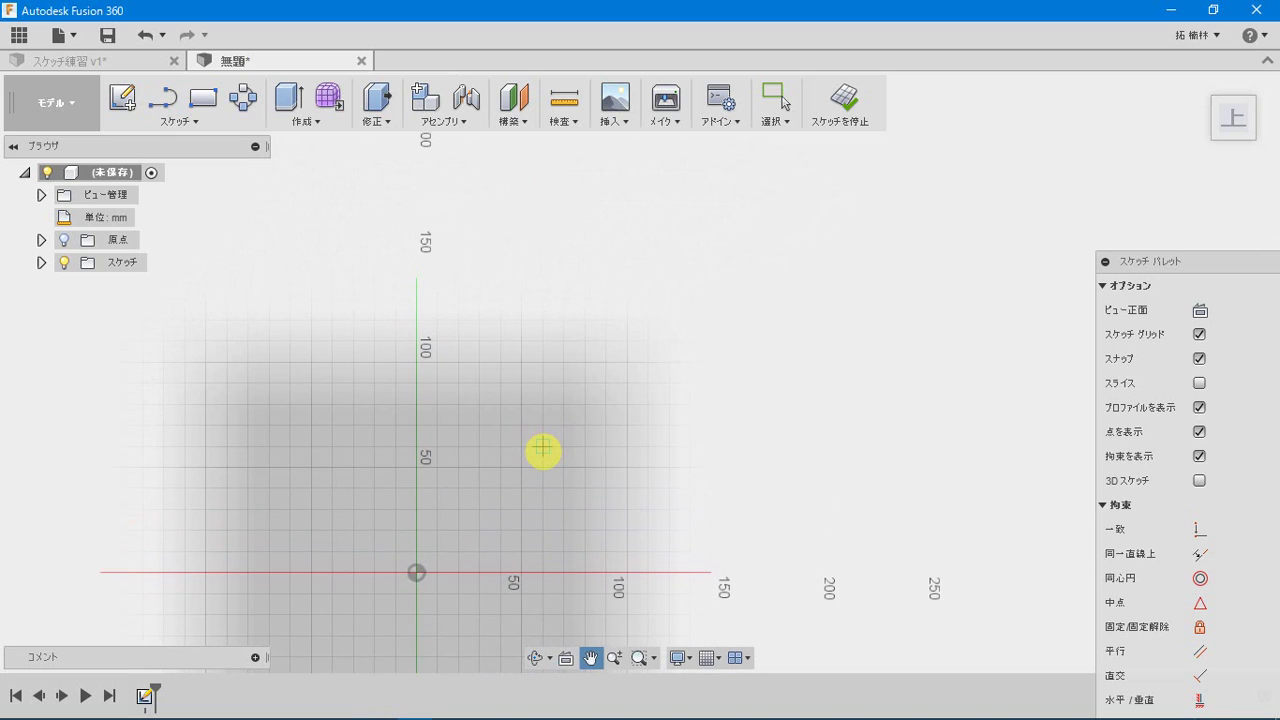
key("l")
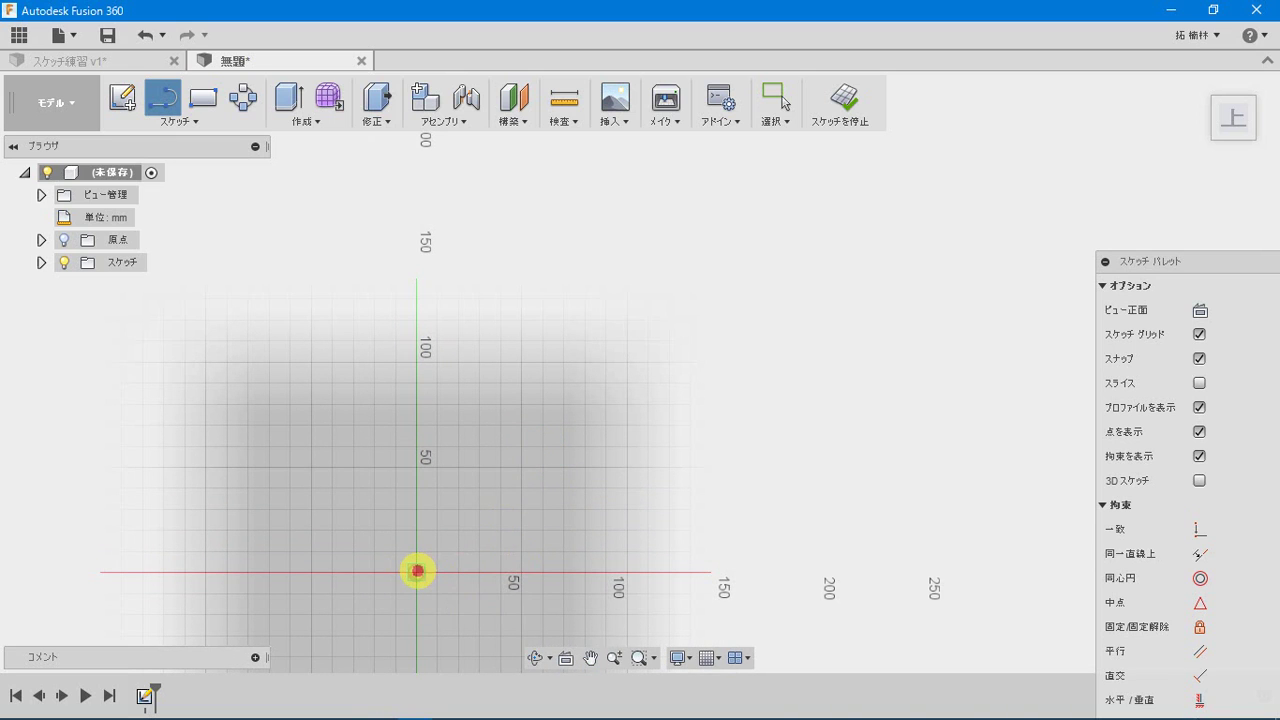
left_click(417, 572)
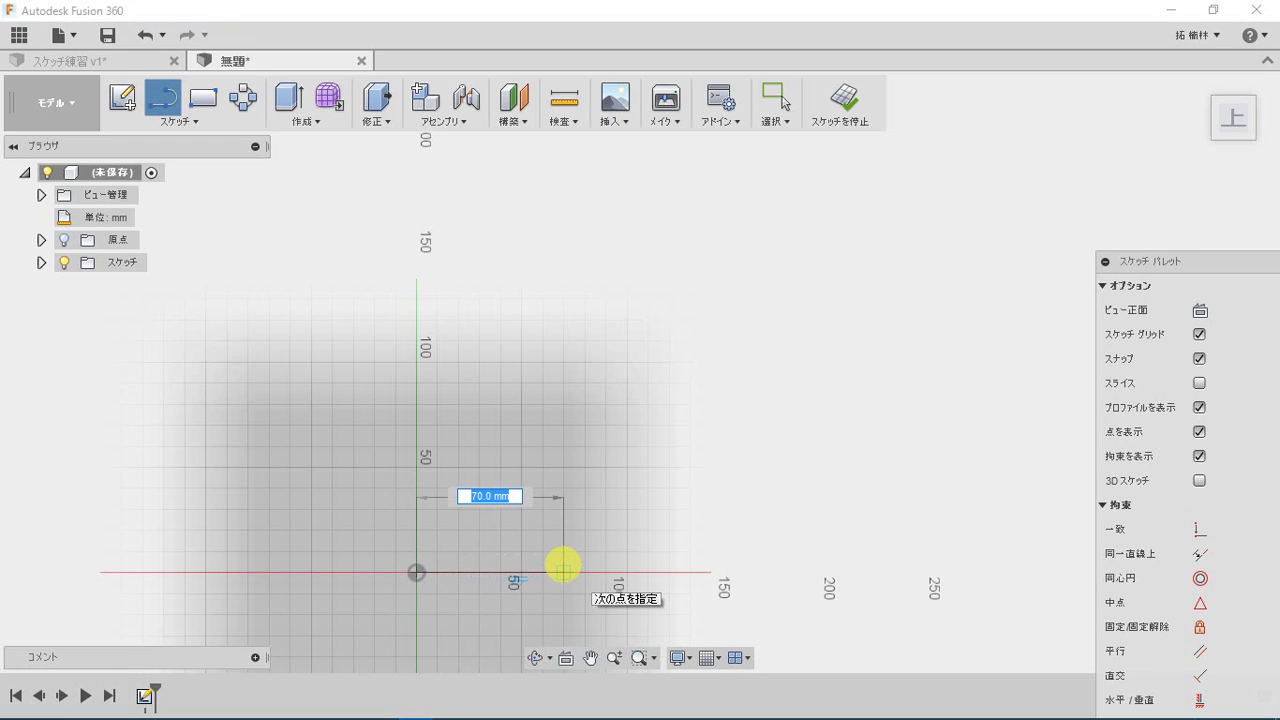
left_click(544, 569)
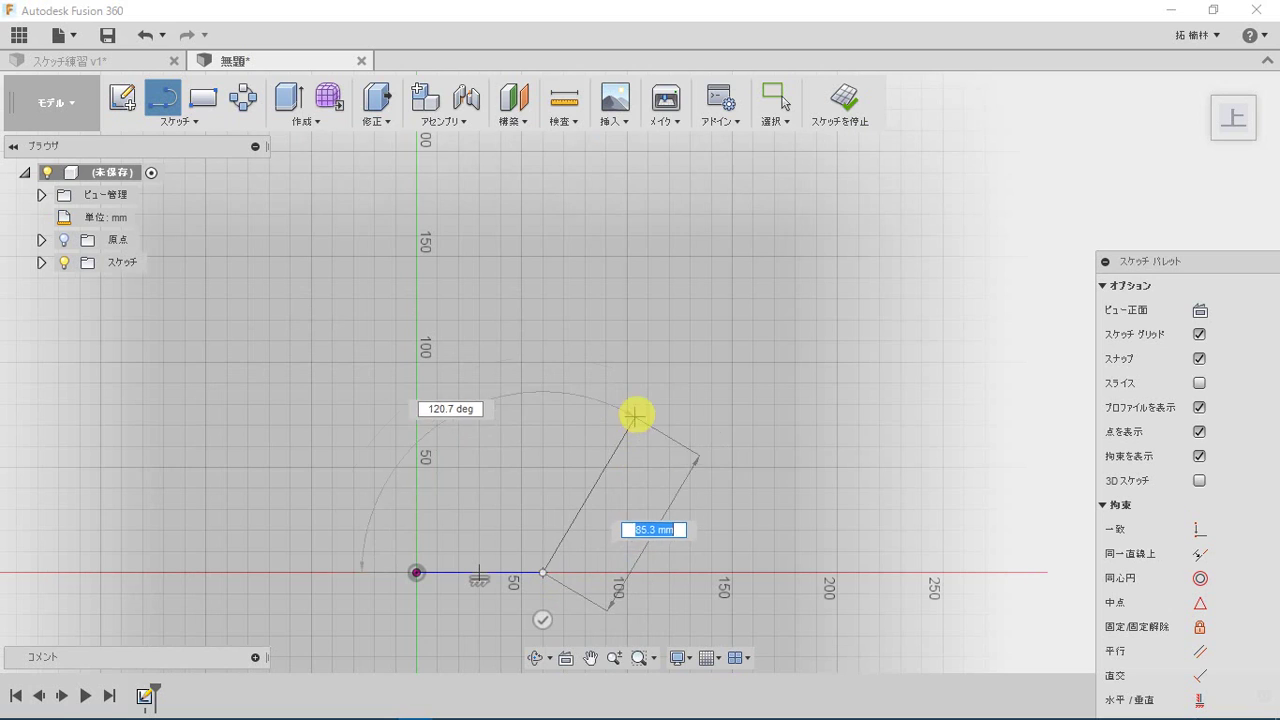
left_click(646, 402)
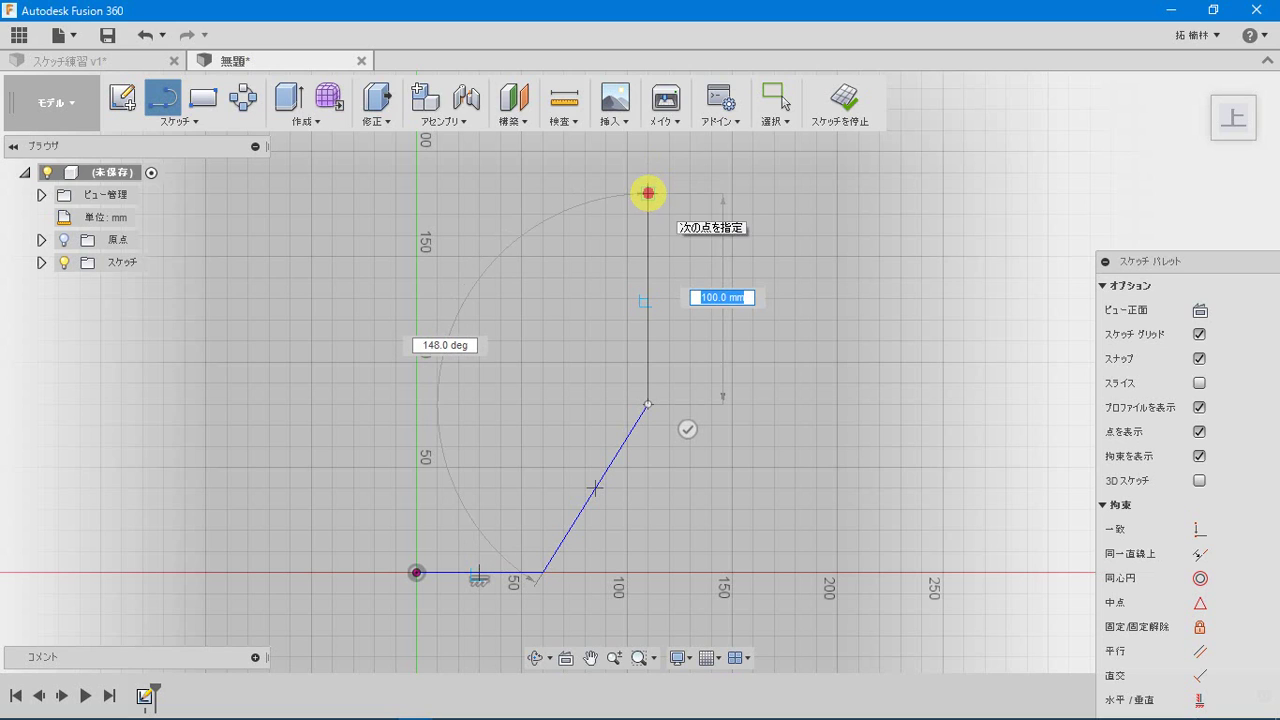
left_click(648, 193)
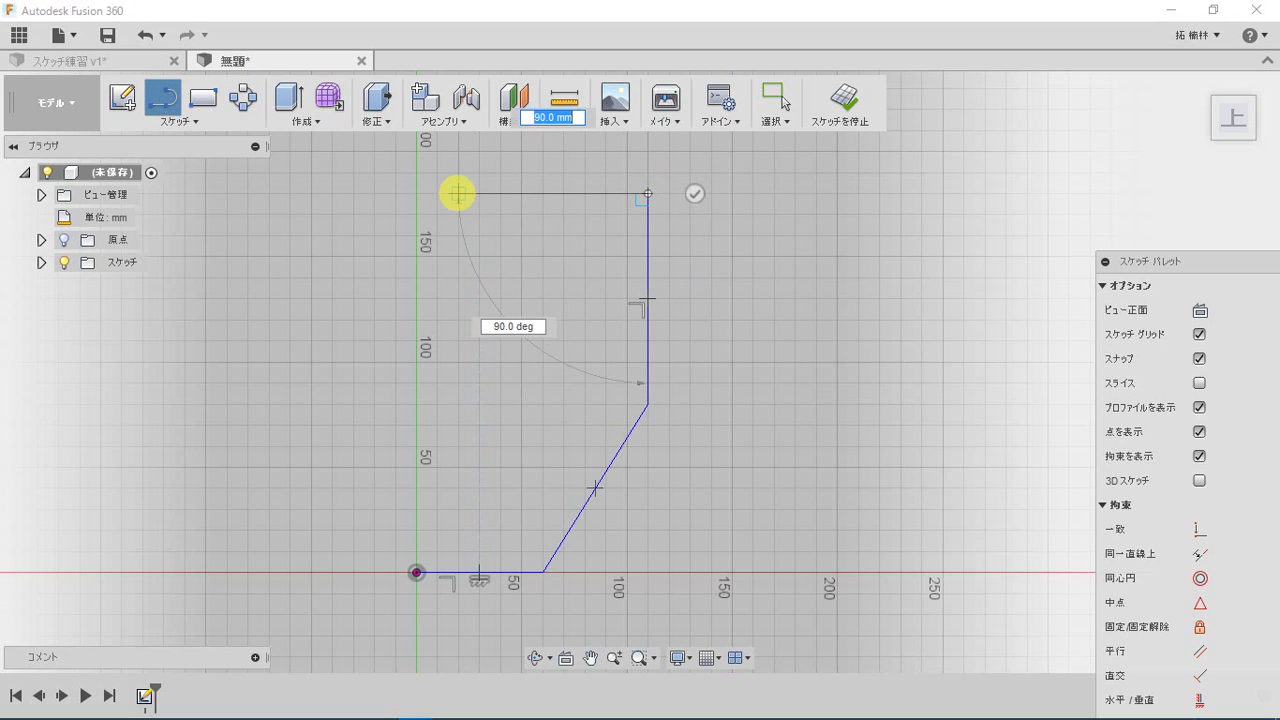
left_click(456, 193)
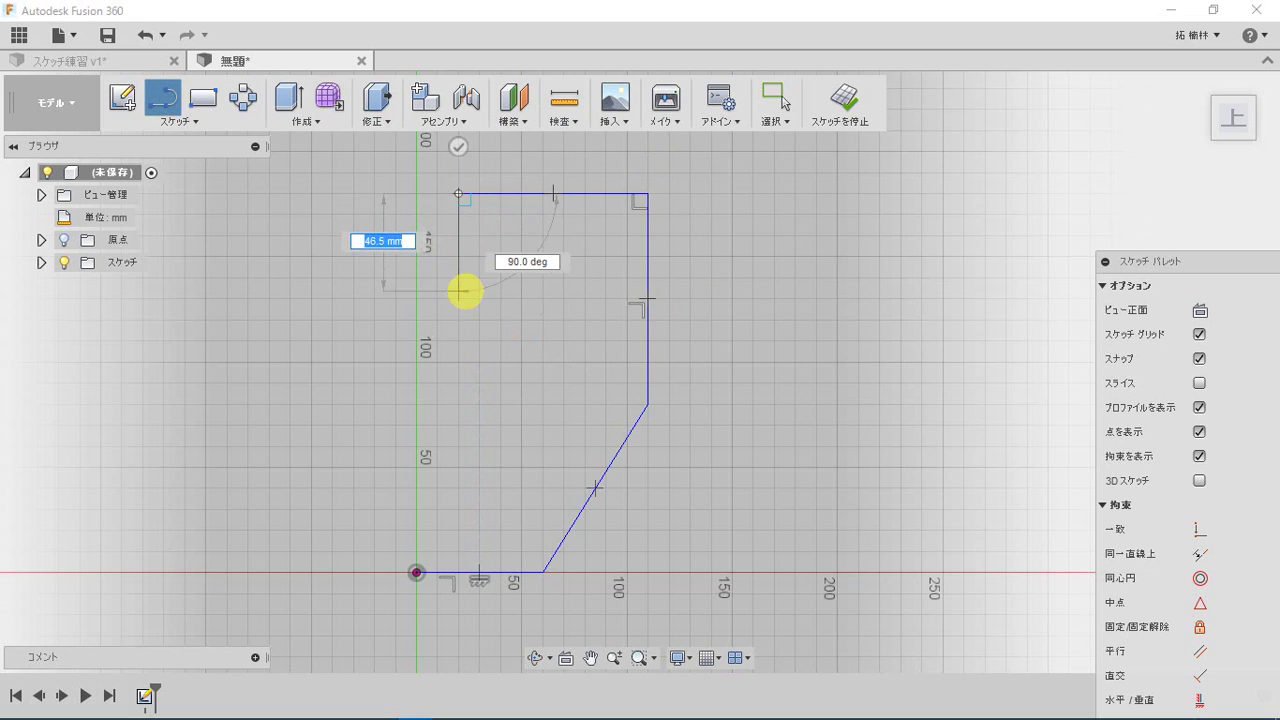
Continue the outline with a square step down and right, a slanted edge down to the vertical axis, and a closing edge of about 60 mm to the origin.
left_click(459, 278)
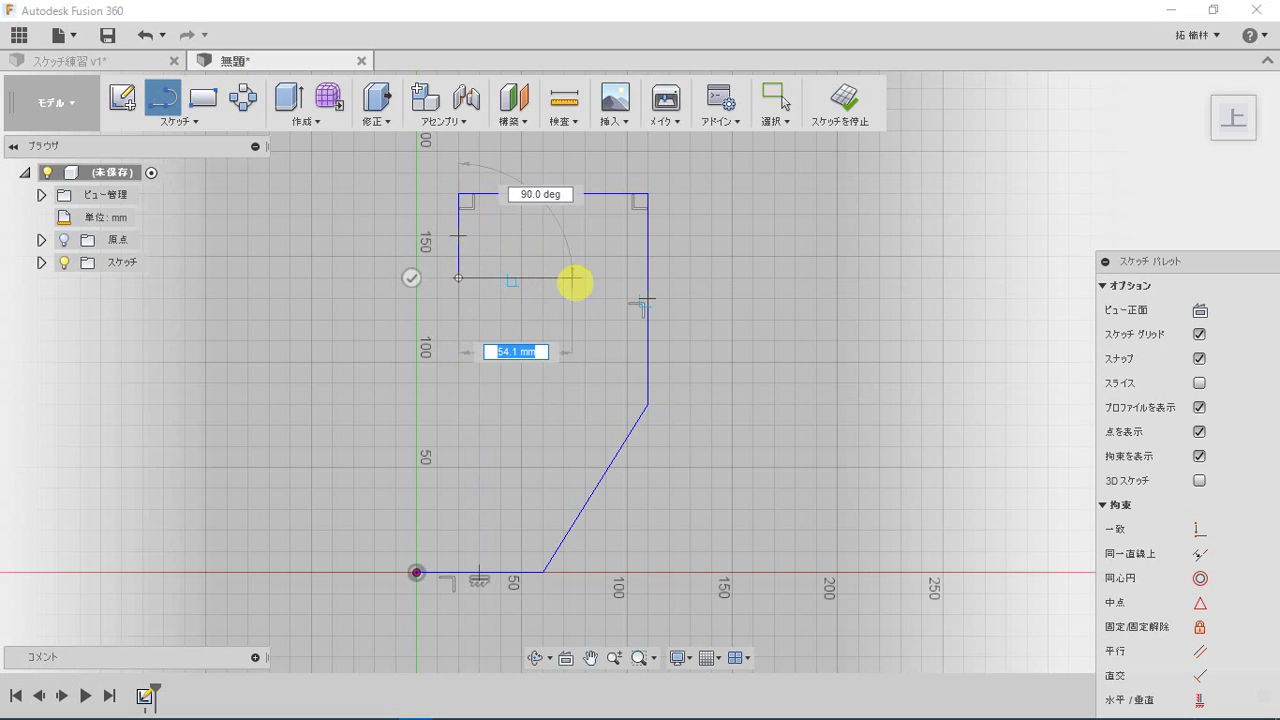
left_click(532, 280)
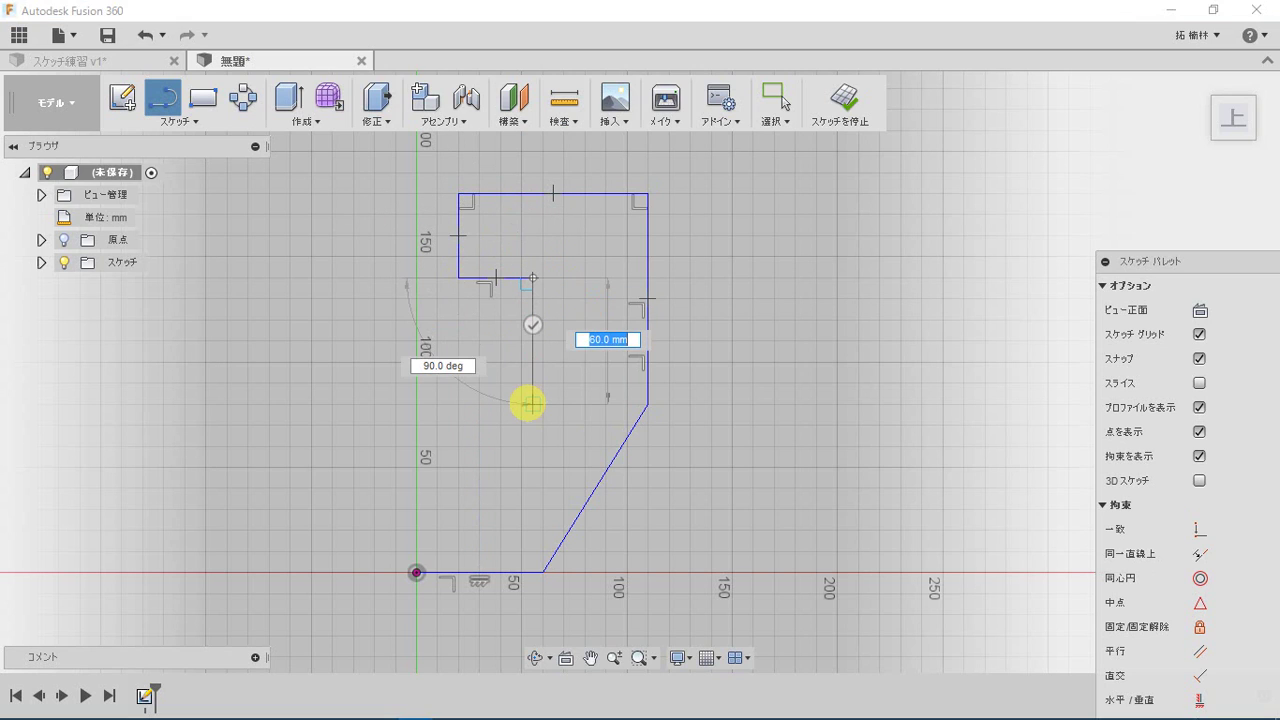
left_click(532, 385)
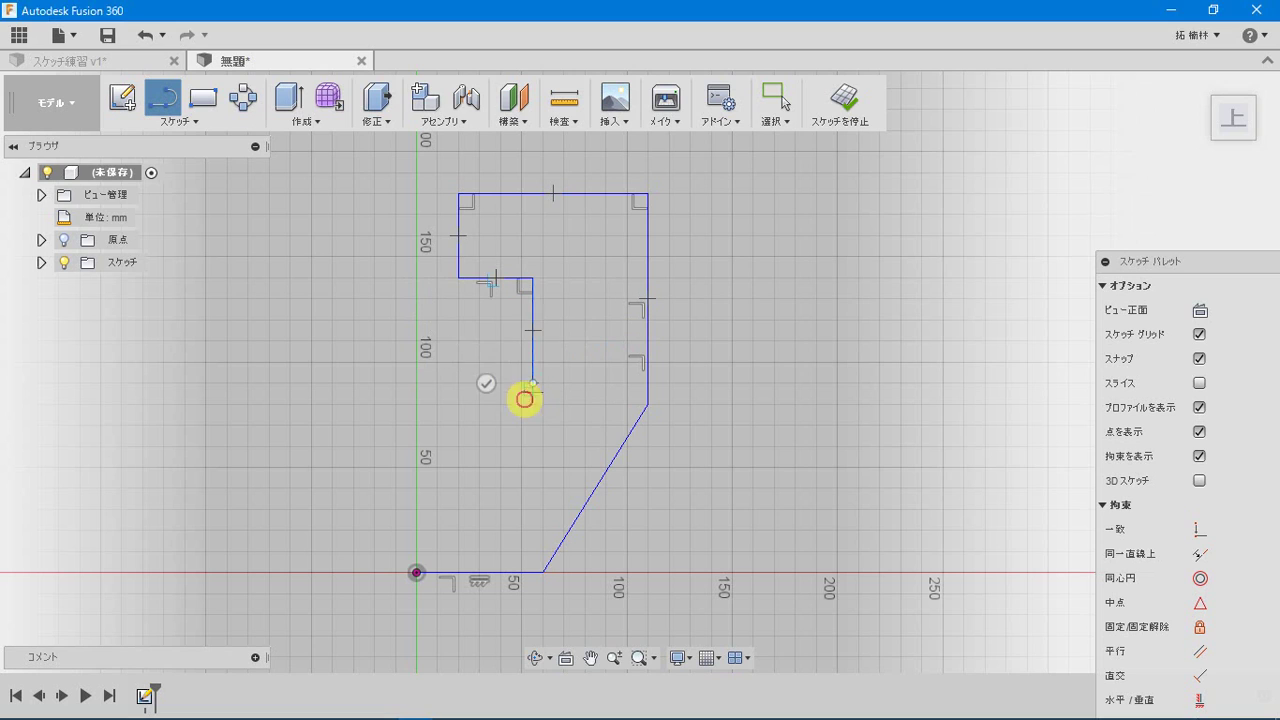
left_click(418, 446)
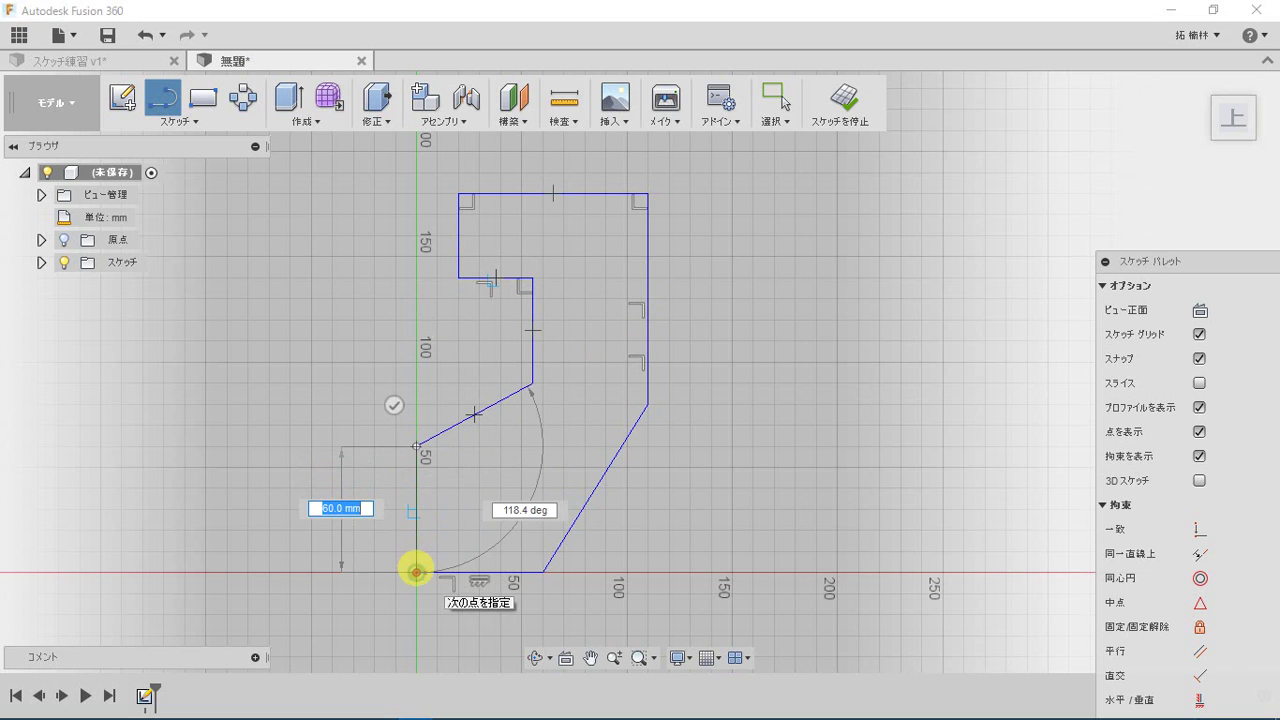
left_click(416, 571)
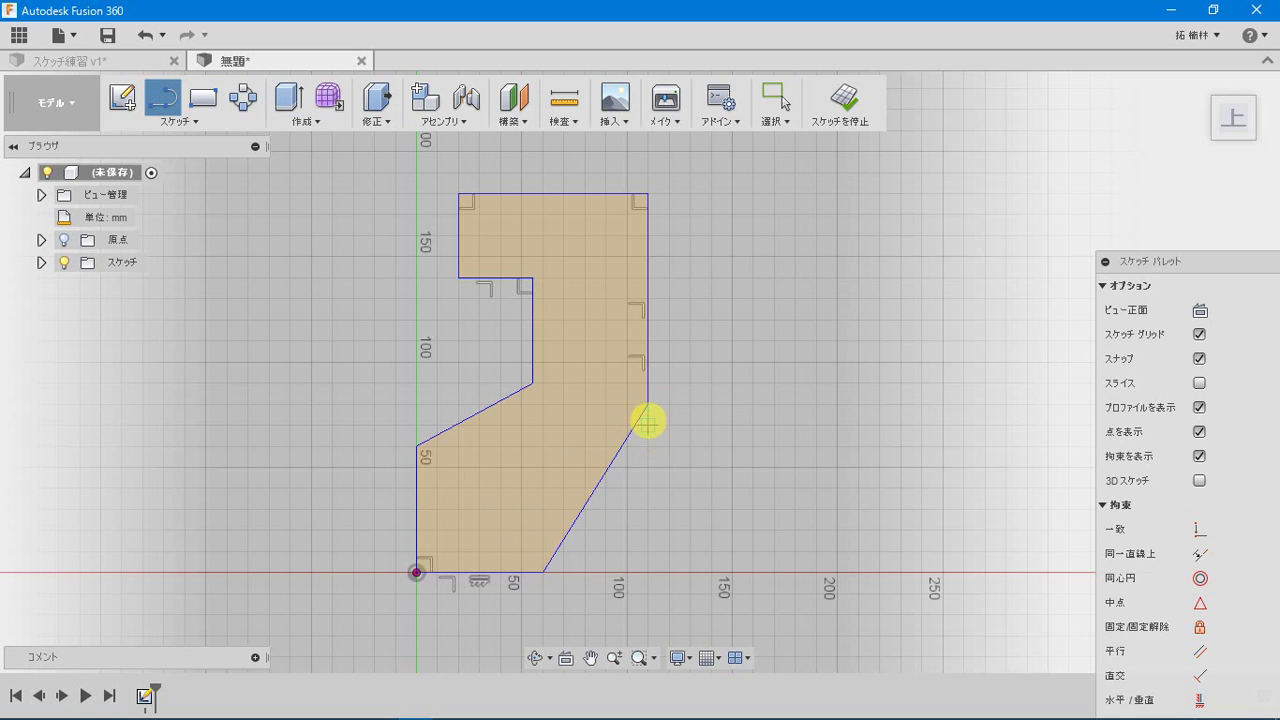
scroll(650, 432, "up", 3)
scroll(648, 435, "down", 2)
scroll(646, 437, "down", 1)
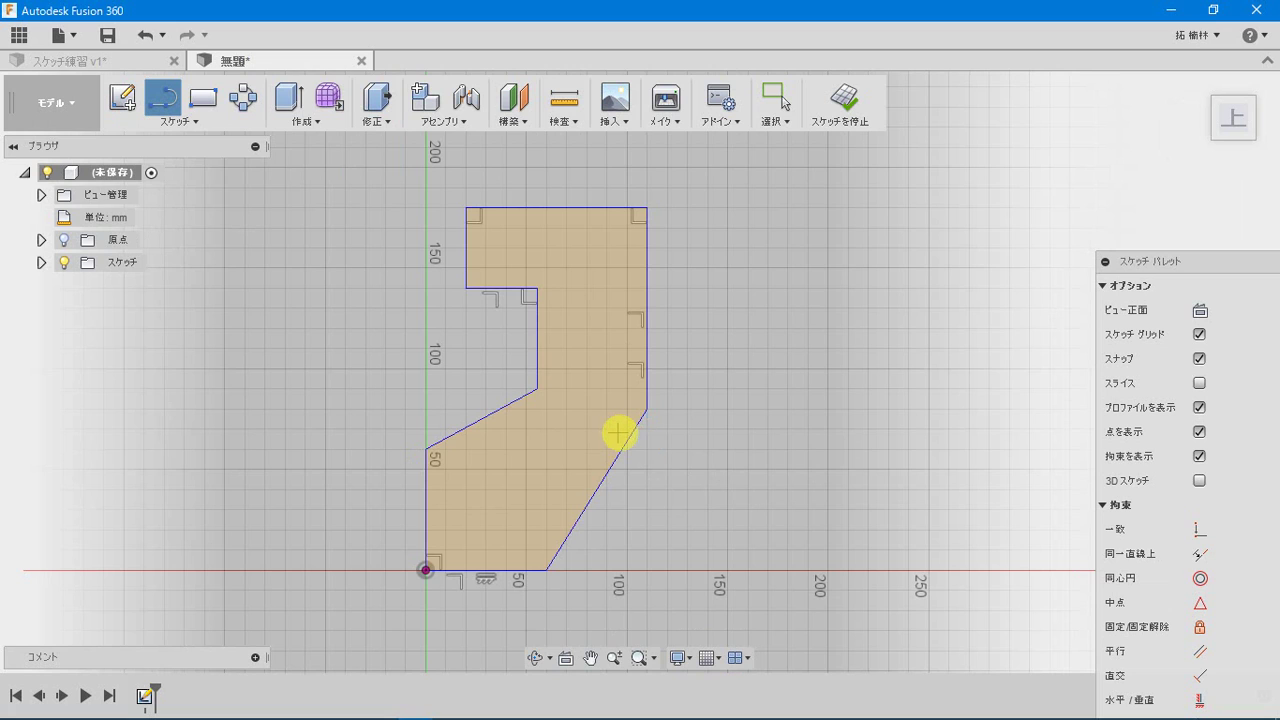
scroll(617, 432, "up", 1)
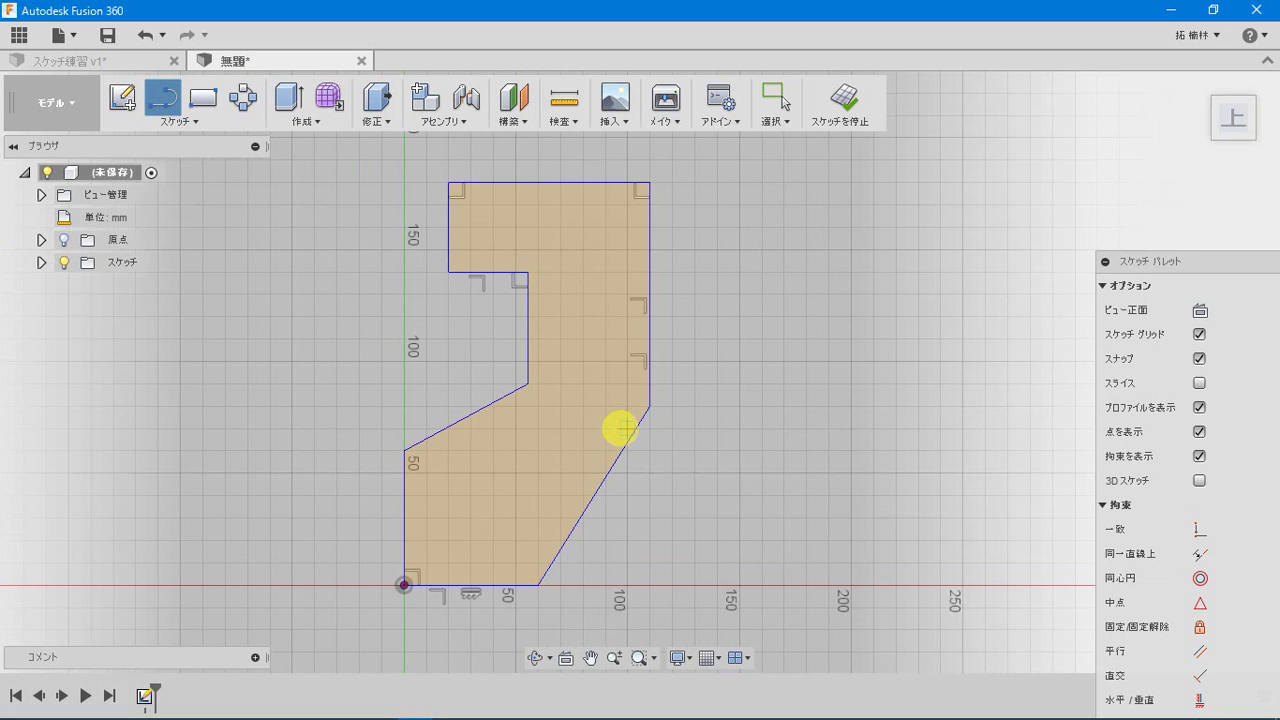
scroll(596, 411, "down", 1)
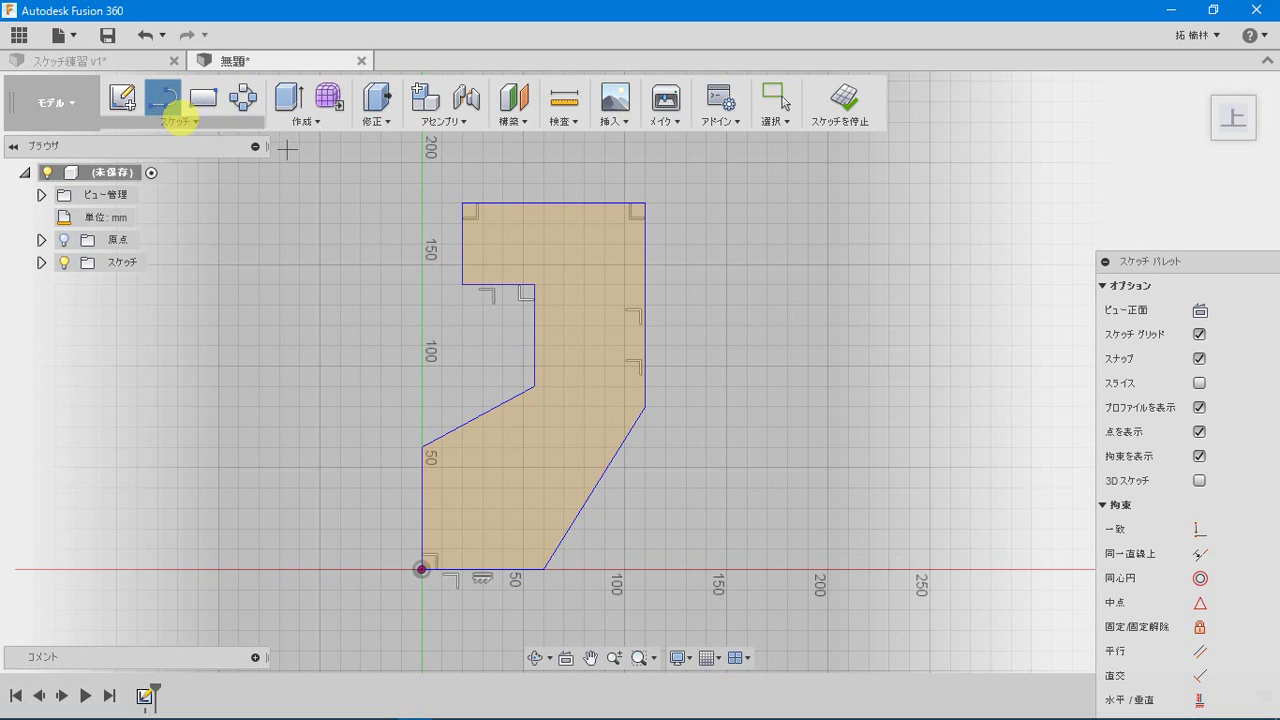
Dimension the outline's bottom horizontal edge and set its length to 50 mm.
left_click(176, 119)
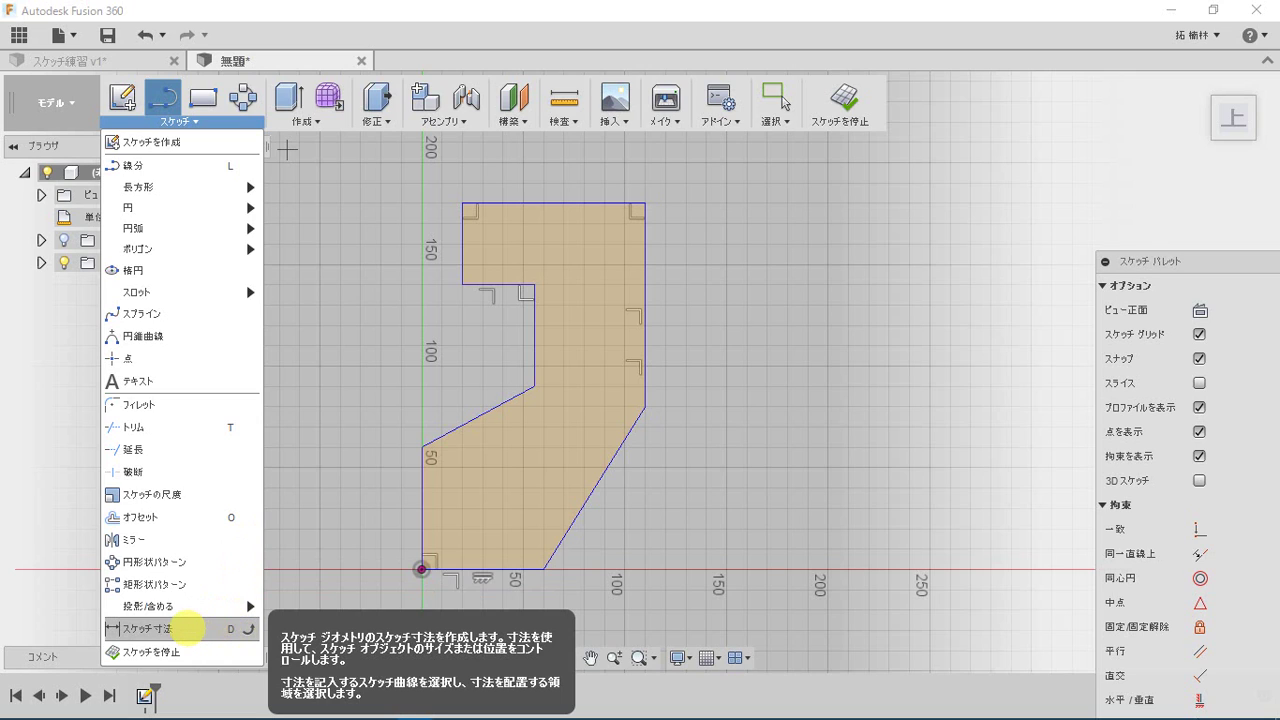
left_click(187, 628)
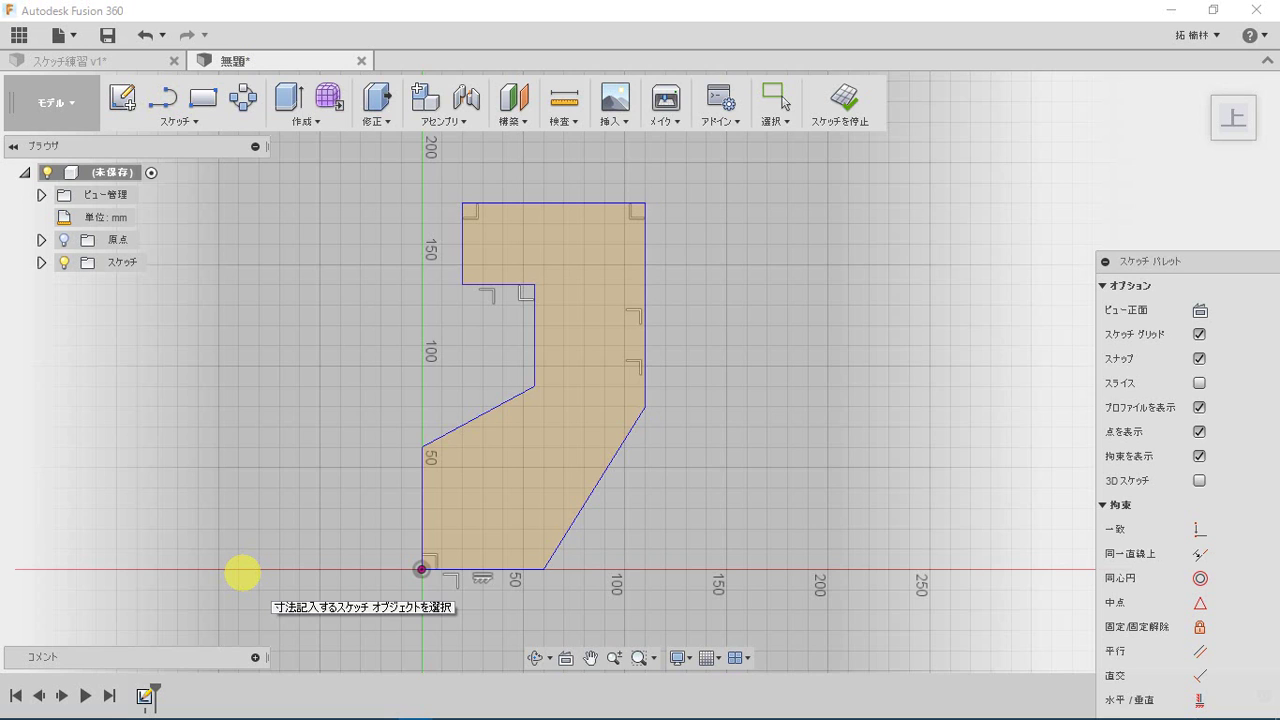
scroll(242, 573, "down", 1)
scroll(457, 591, "up", 4)
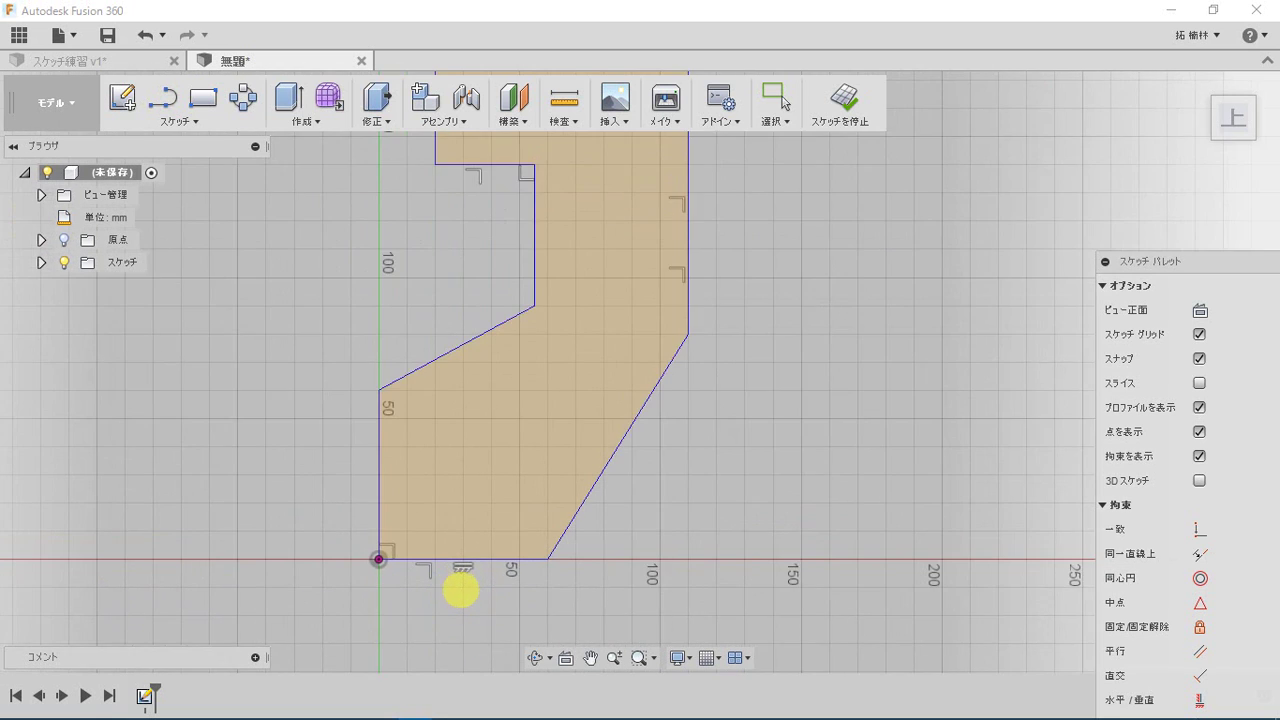
mouse_move(457, 591)
middle_mouse_down()
mouse_move(580, 514)
mouse_move(580, 455)
middle_mouse_up()
scroll(575, 450, "up", 2)
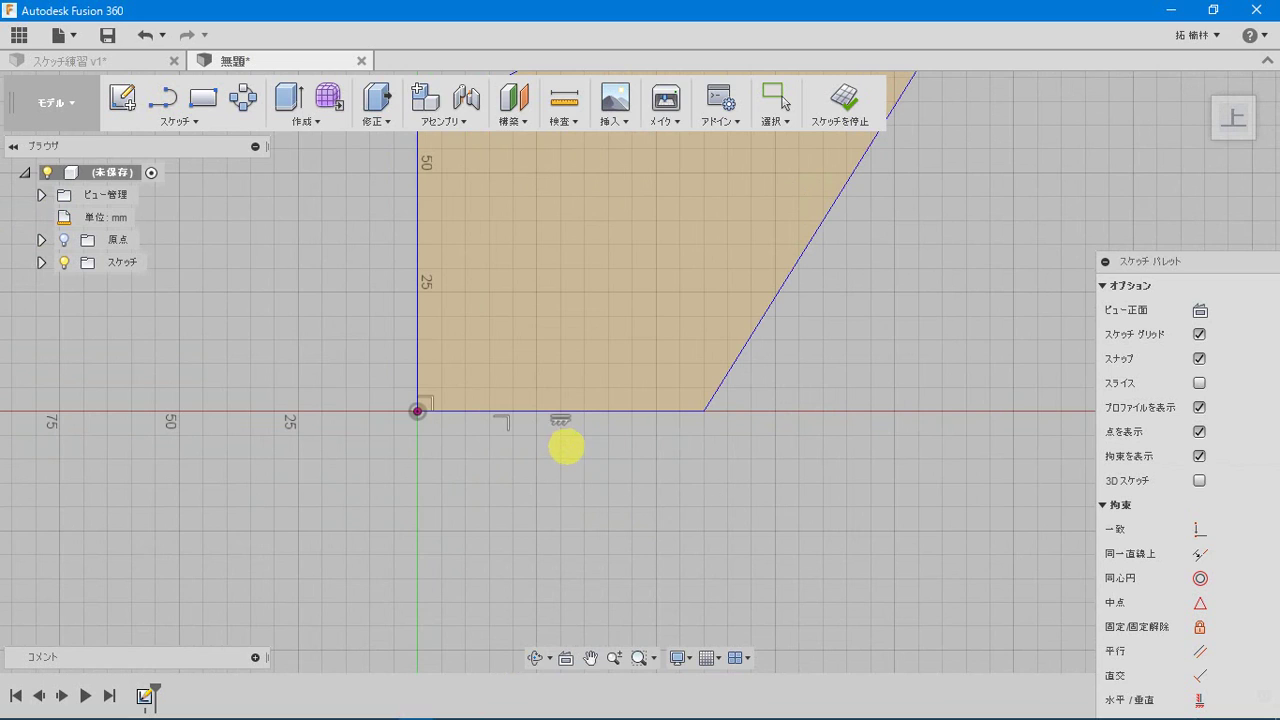
left_click(607, 409)
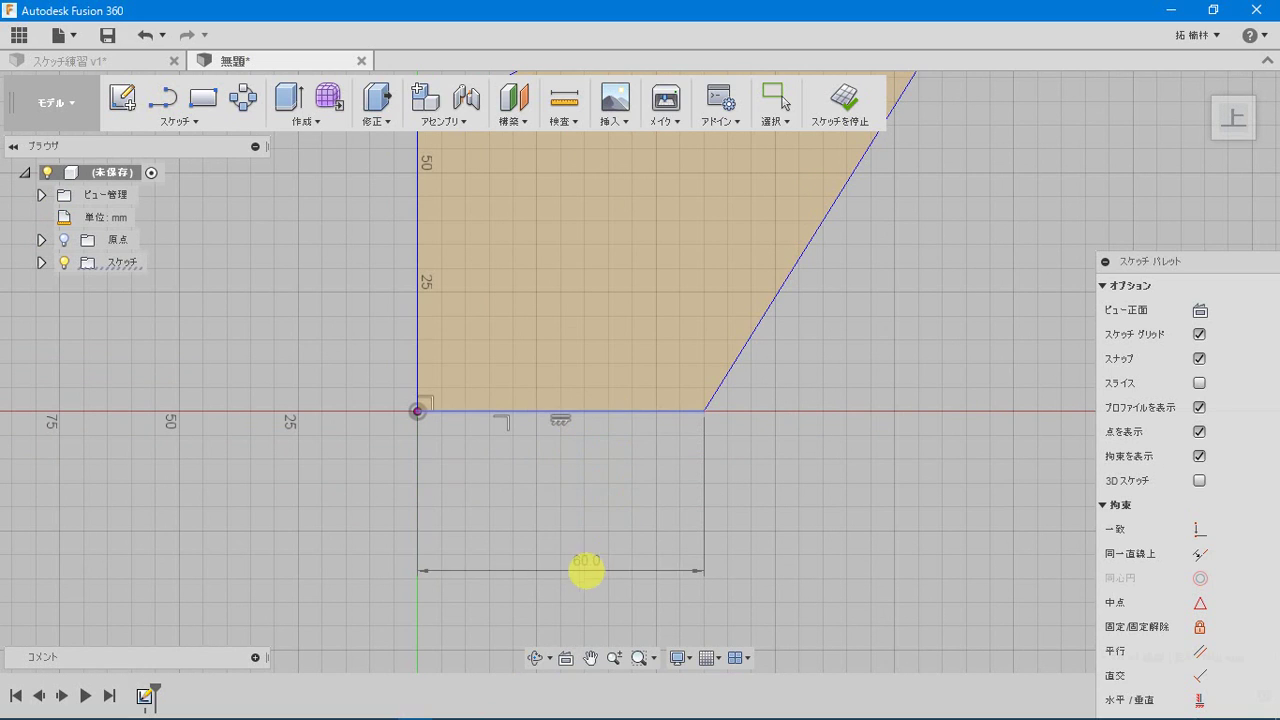
left_click(556, 571)
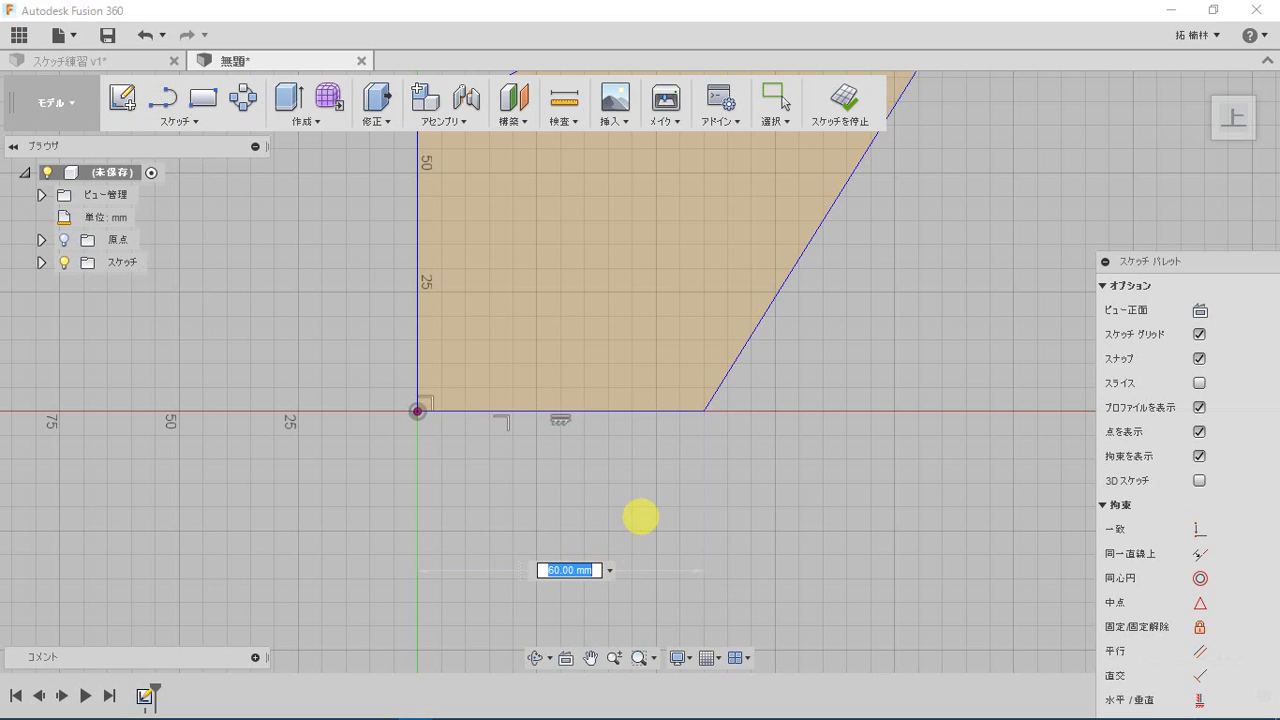
type("50")
key("Return")
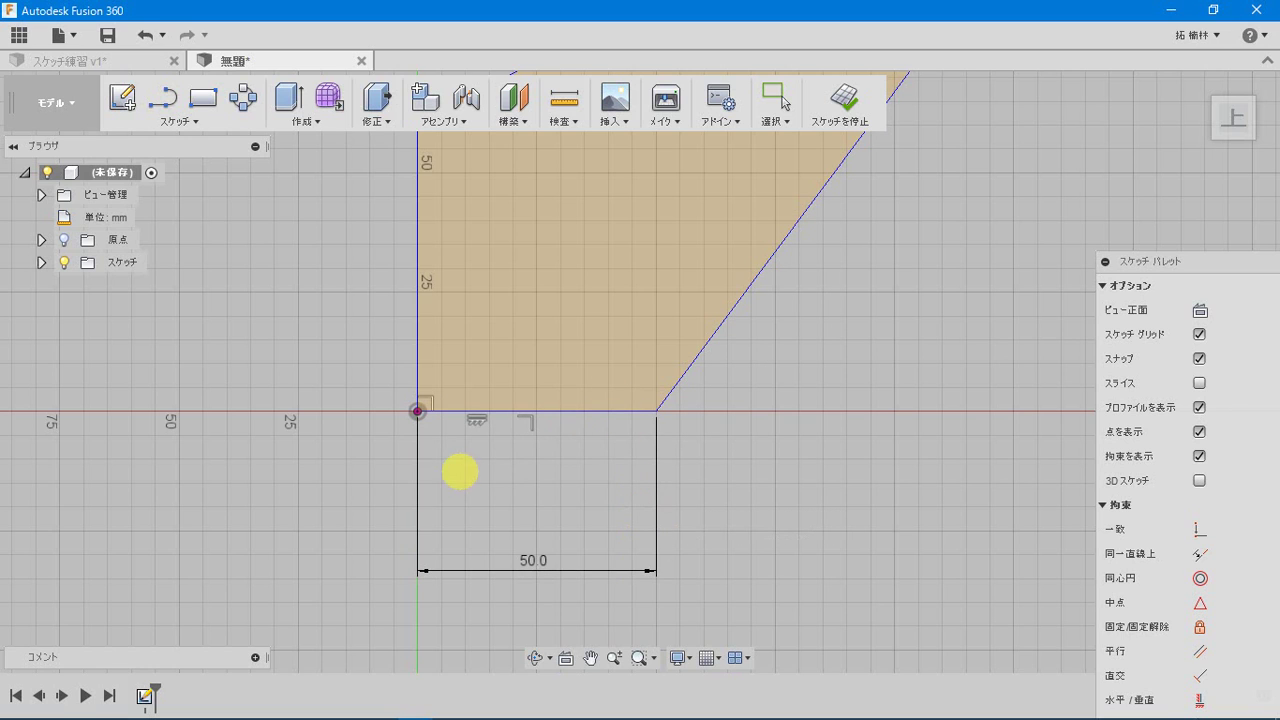
Dimension the vertical edge rising from the origin and set its length to 55 mm.
scroll(449, 478, "down", 3)
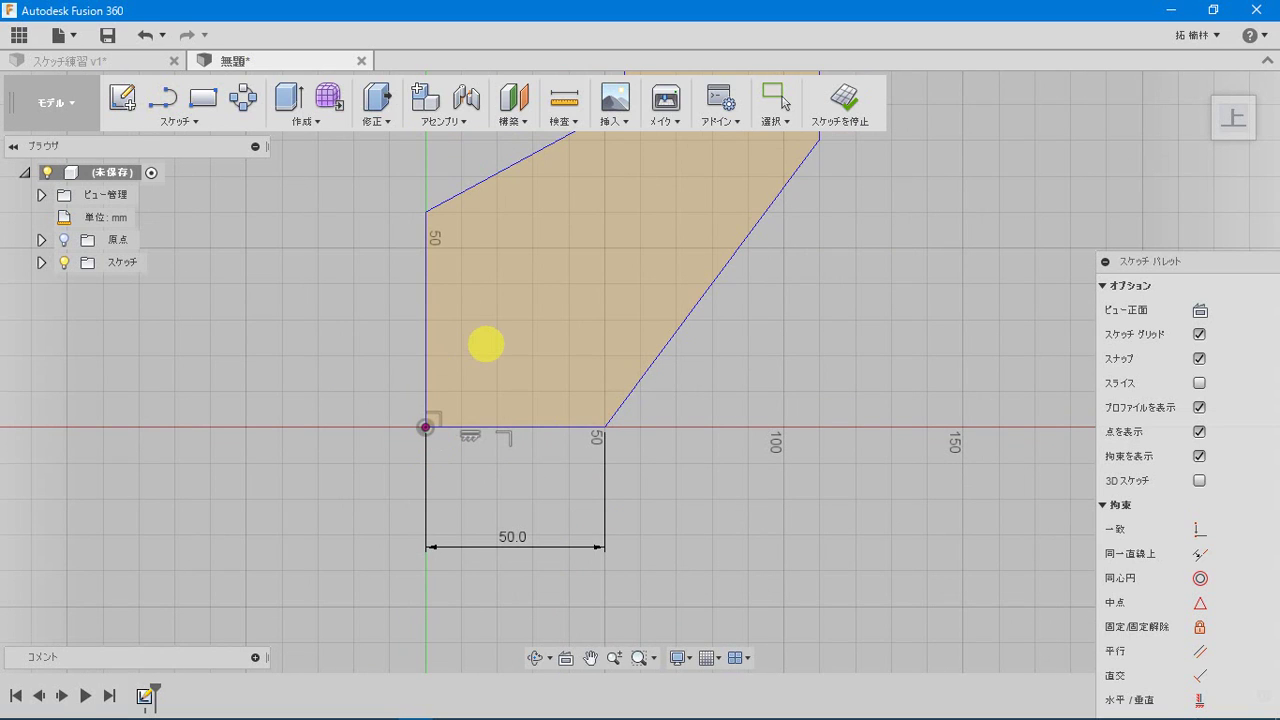
middle_click_drag(486, 344, 528, 403)
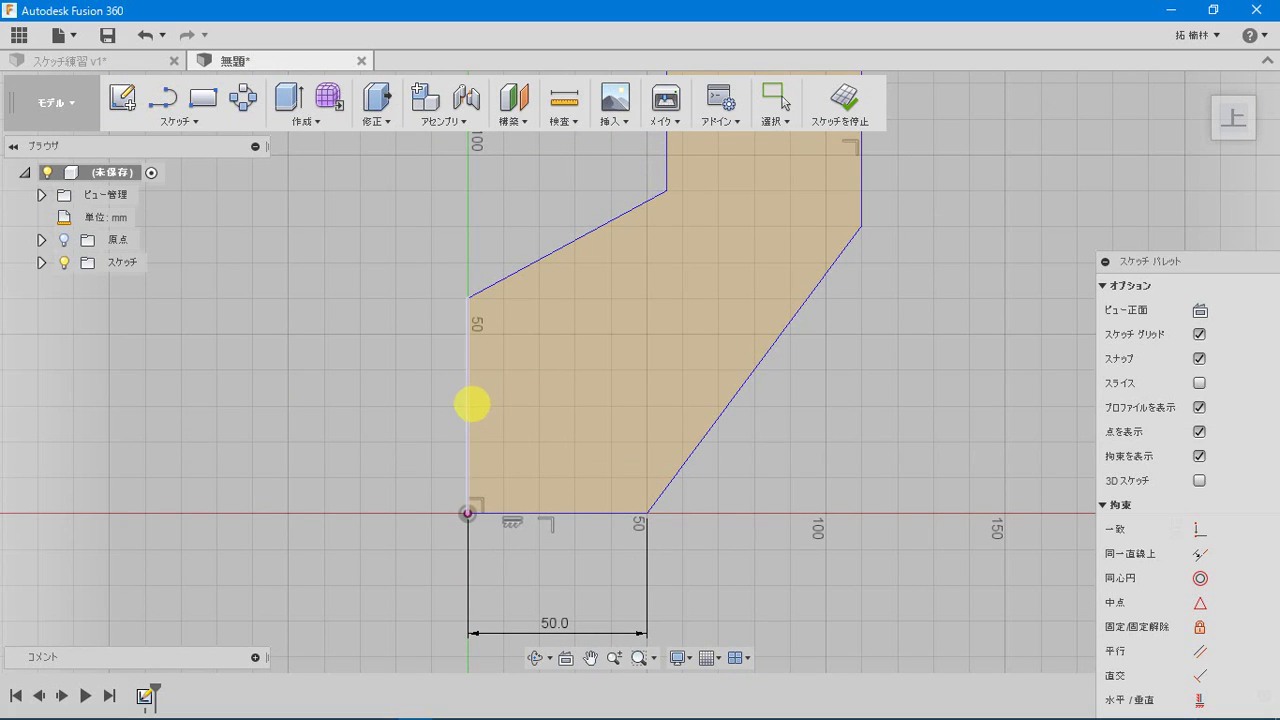
left_click(465, 414)
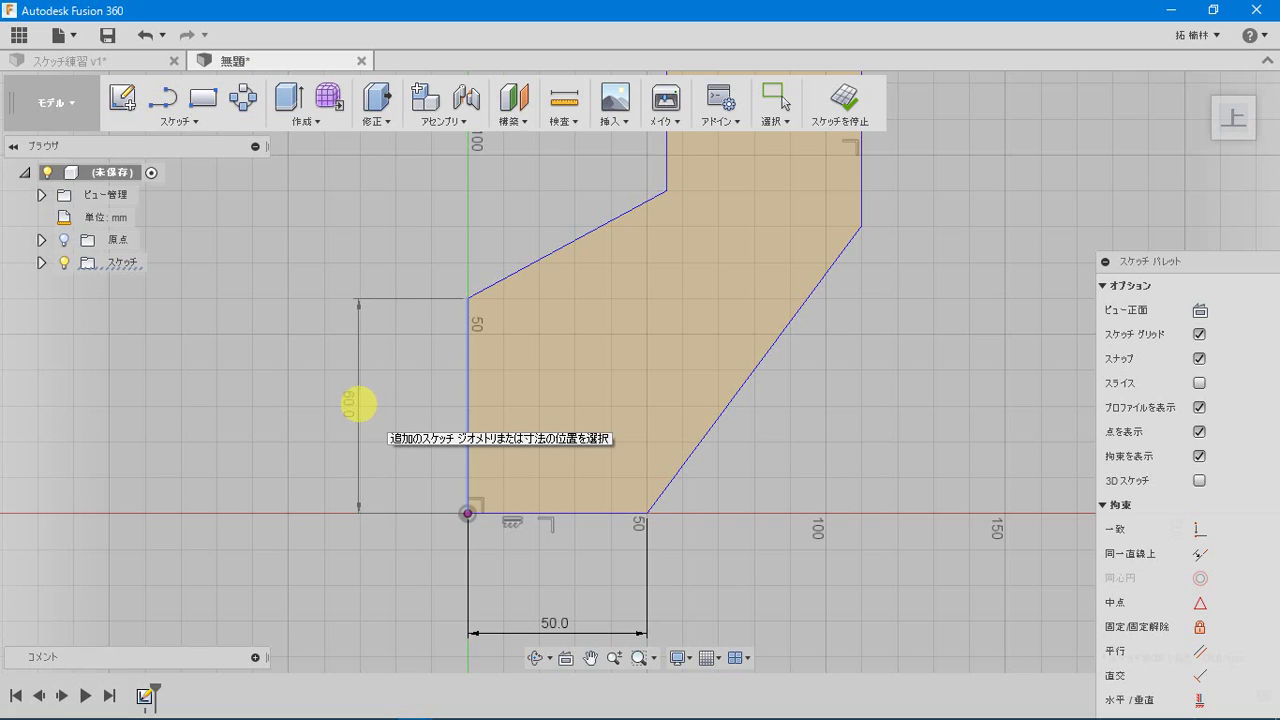
left_click(364, 403)
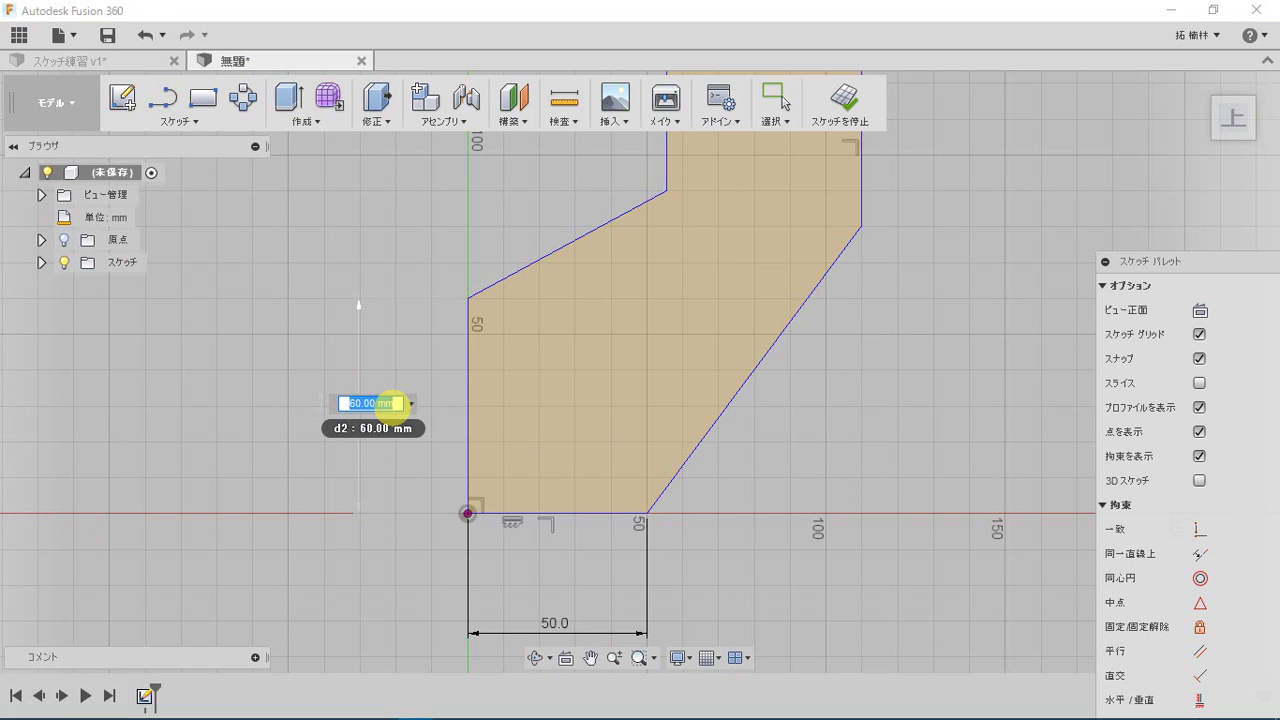
key("Return")
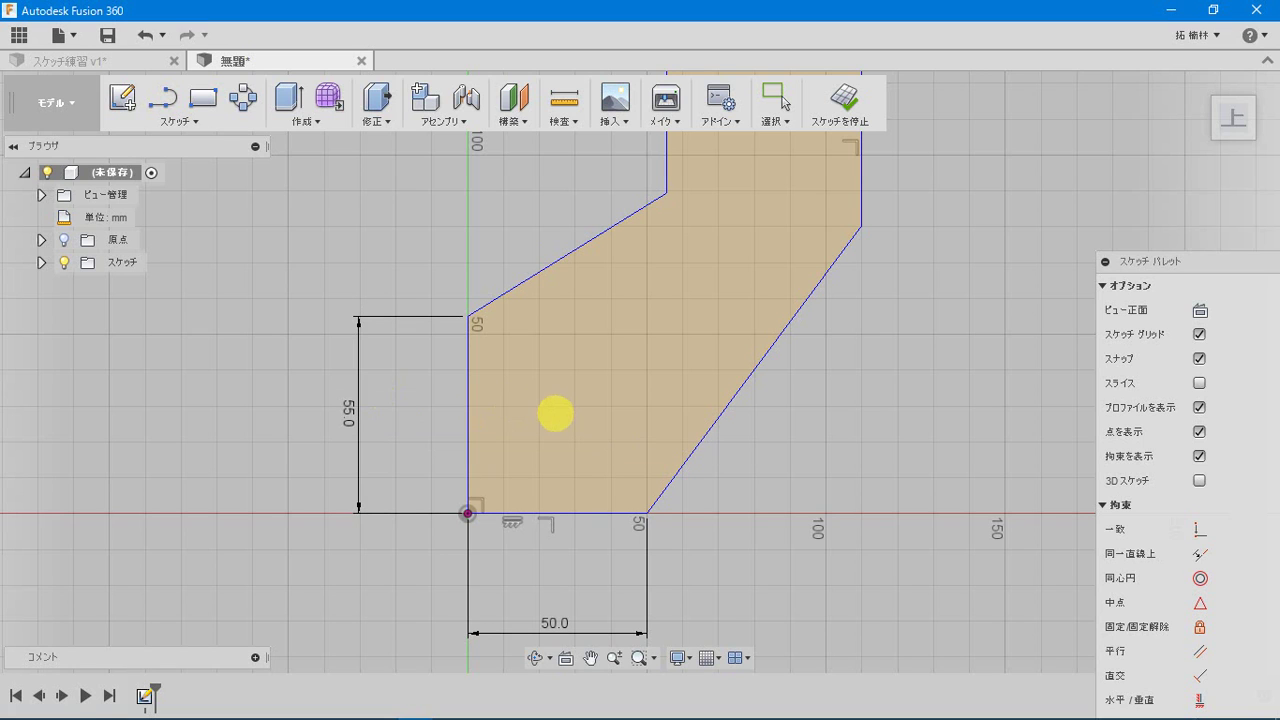
Dimension the horizontal distance between the vertical edge at the origin and the long vertical edge opposite it, and set it to 75 mm.
scroll(555, 420, "down", 5)
mouse_move(580, 363)
middle_mouse_down()
mouse_move(532, 403)
mouse_move(515, 384)
middle_mouse_up()
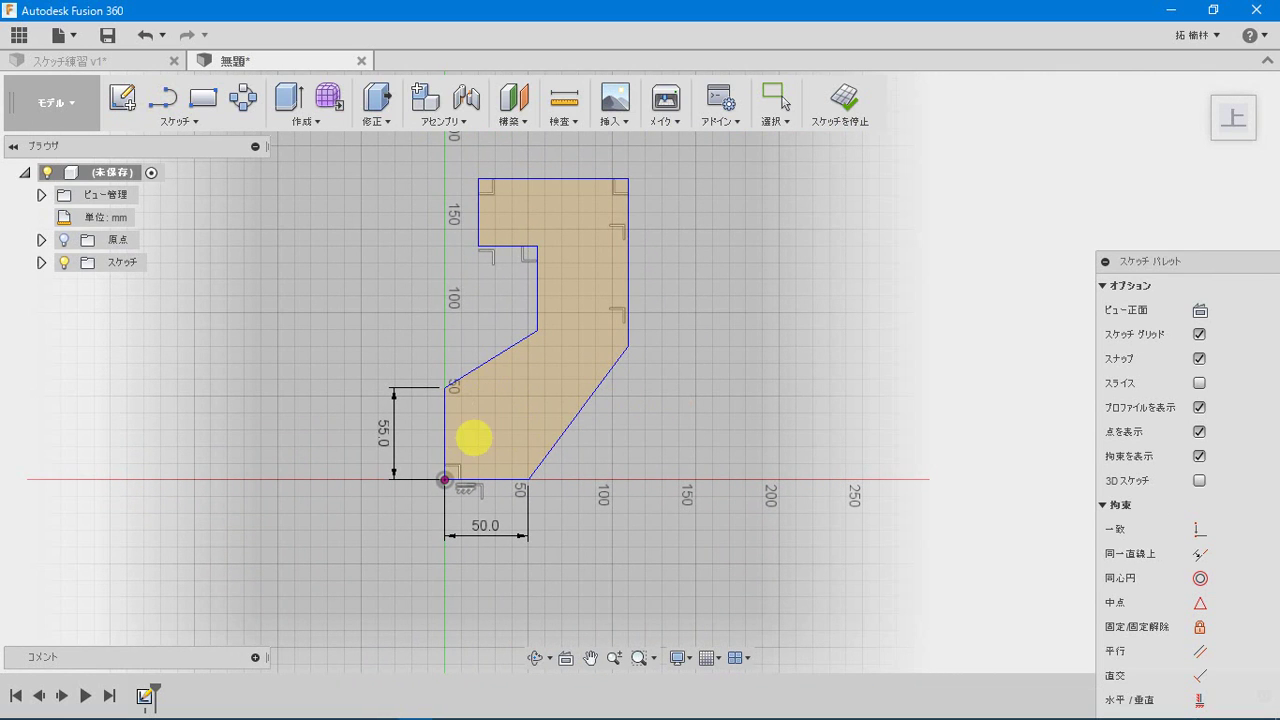
left_click(445, 430)
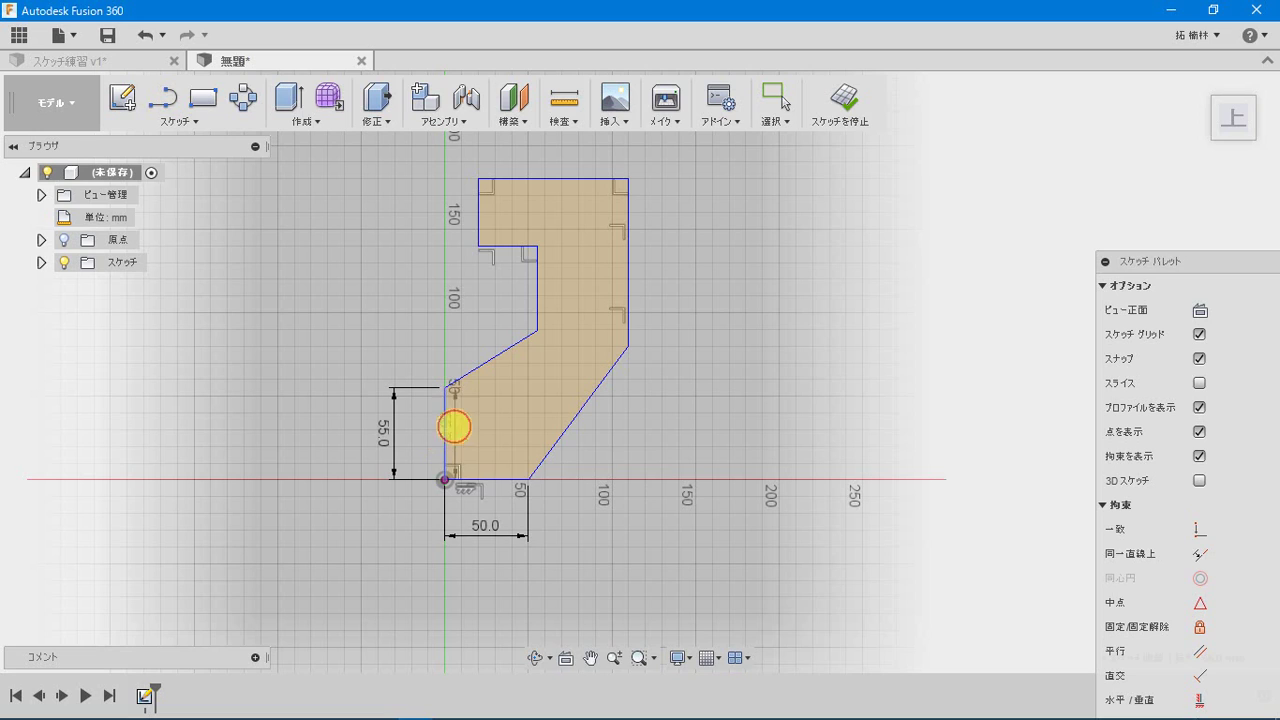
left_click(631, 309)
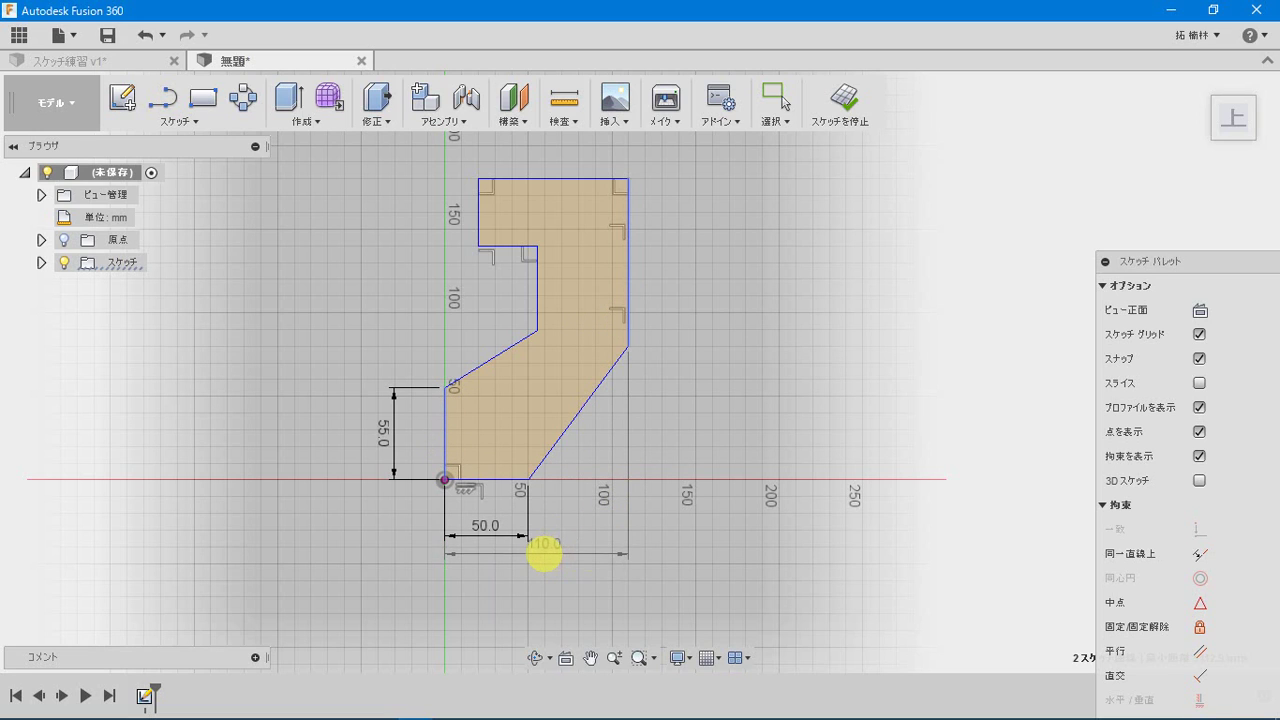
left_click(540, 557)
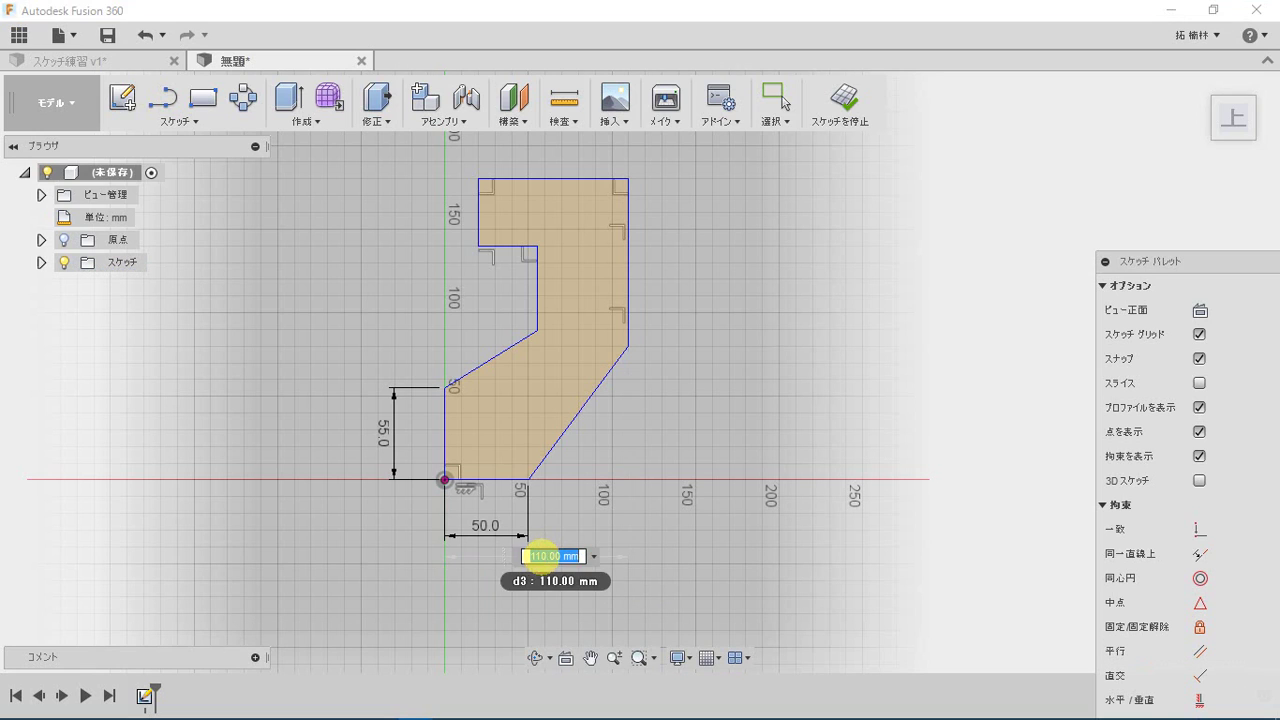
type("75")
key("Return")
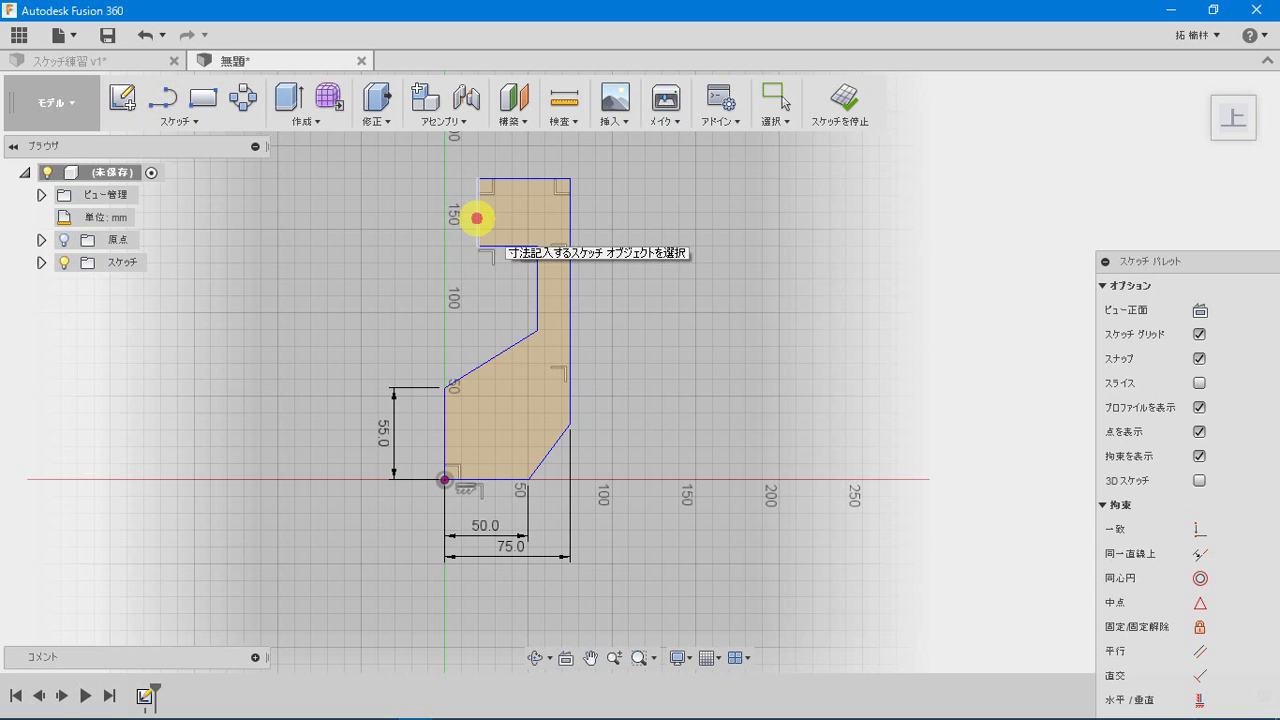
Dimension the horizontal offset of the upper block's short vertical edge from the vertical edge at the origin and set it to 10 mm.
left_click(477, 218)
left_click(446, 433)
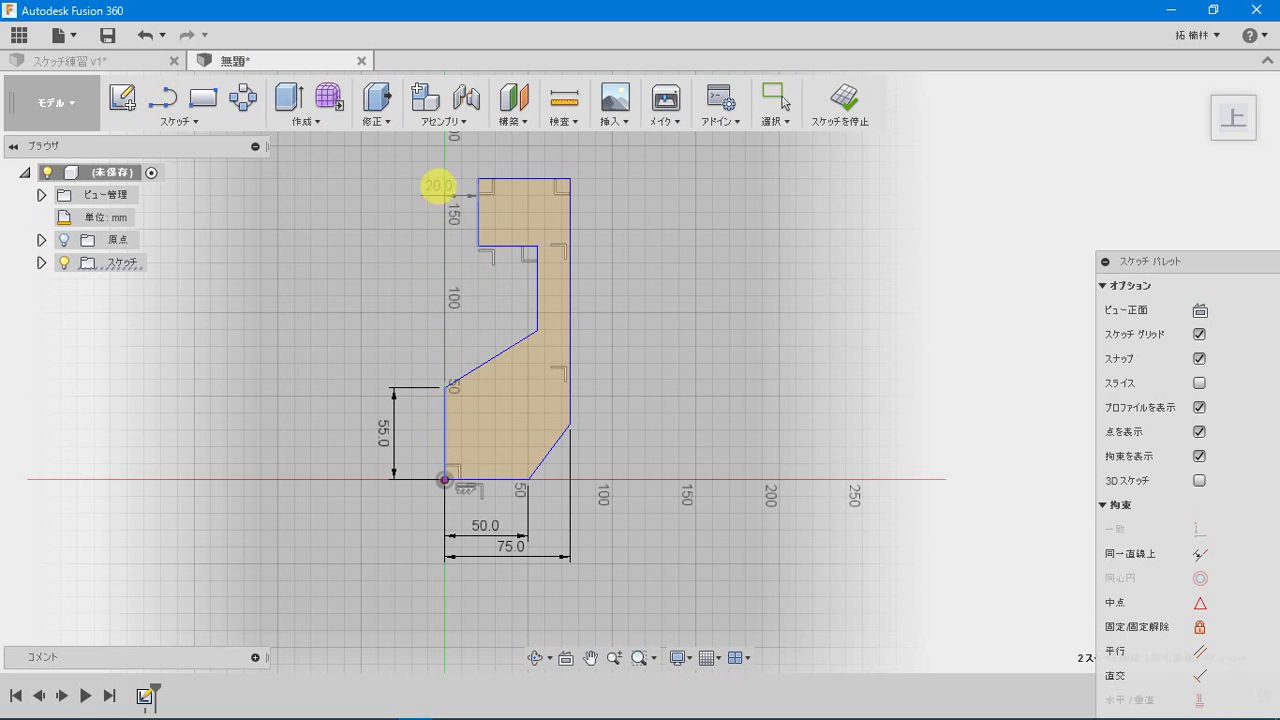
left_click(457, 160)
scroll(457, 160, "down", 2)
middle_click_drag(457, 160, 456, 338)
scroll(457, 294, "up", 5)
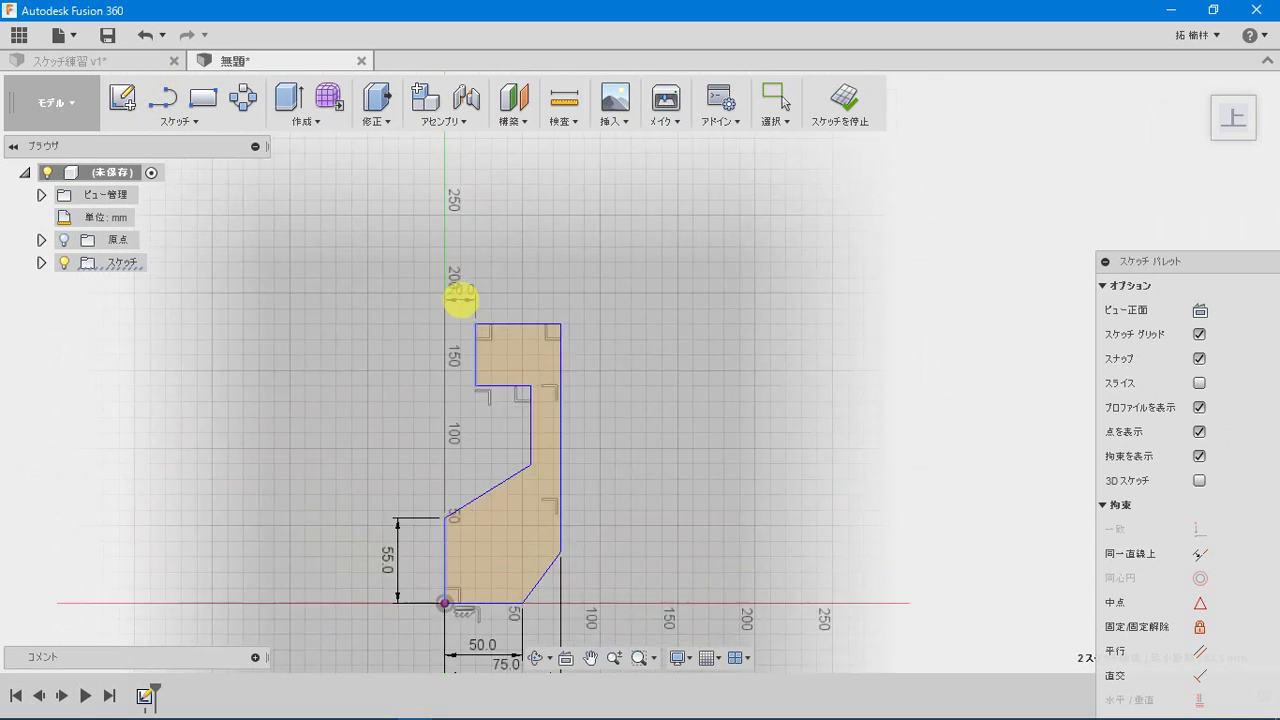
double_click(463, 253)
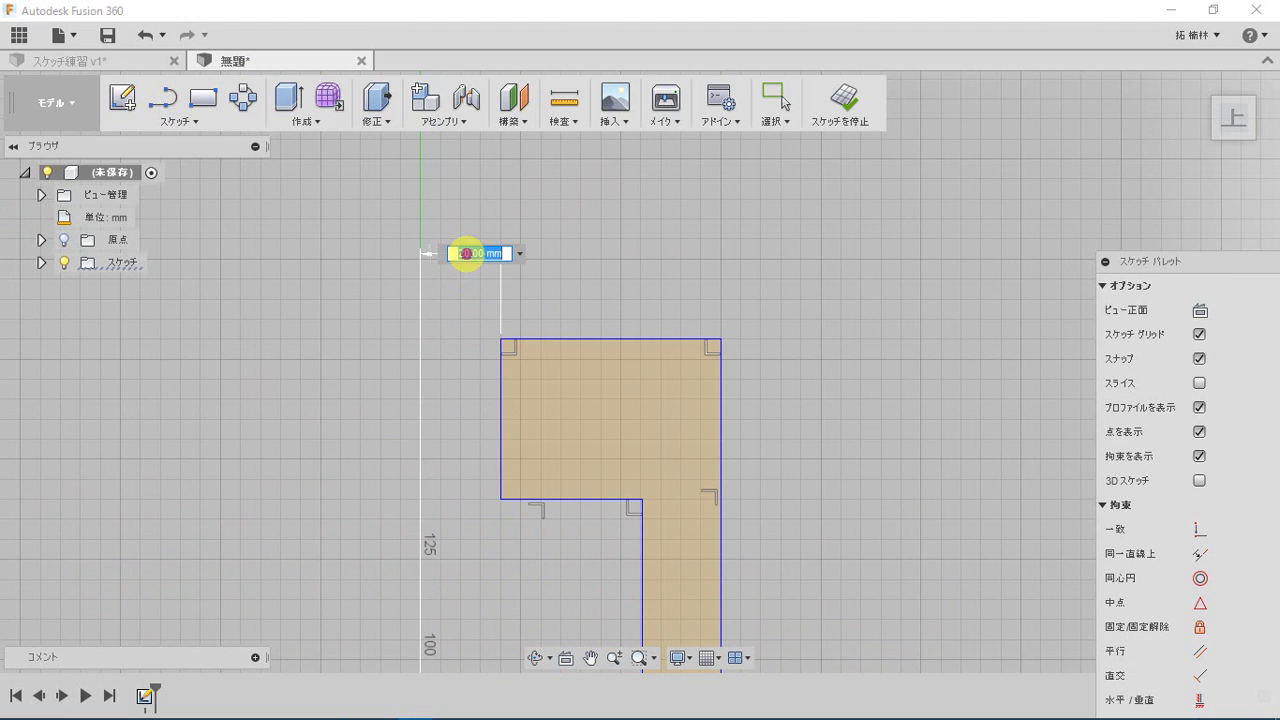
type("10")
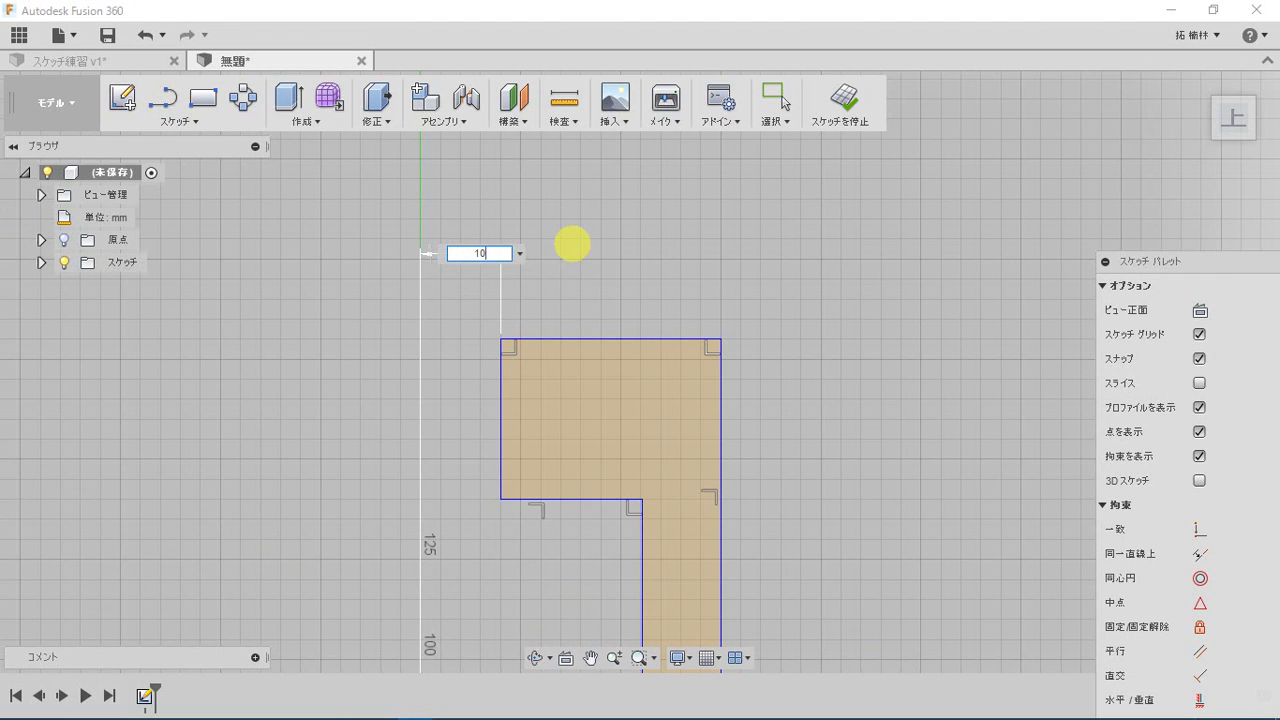
key("Return")
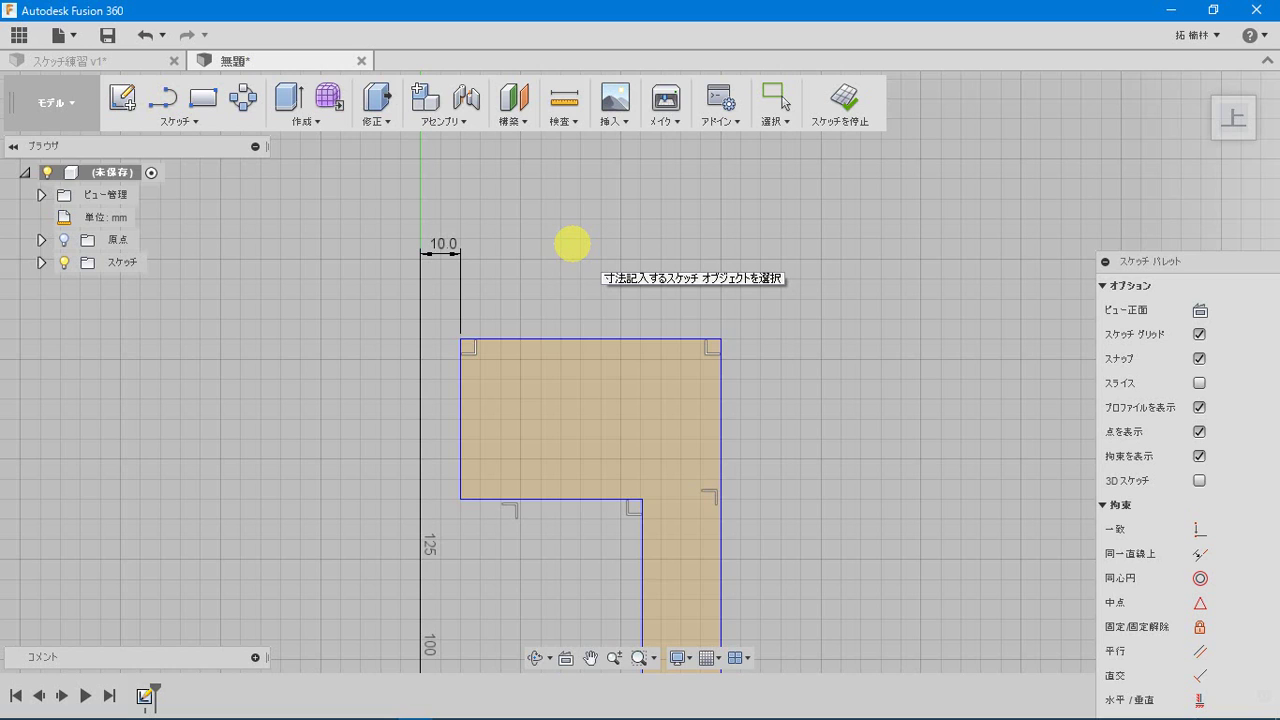
Dimension the horizontal distance between the upper block's short vertical edge and the recessed vertical edge, setting it to 25 mm.
scroll(586, 434, "down", 5)
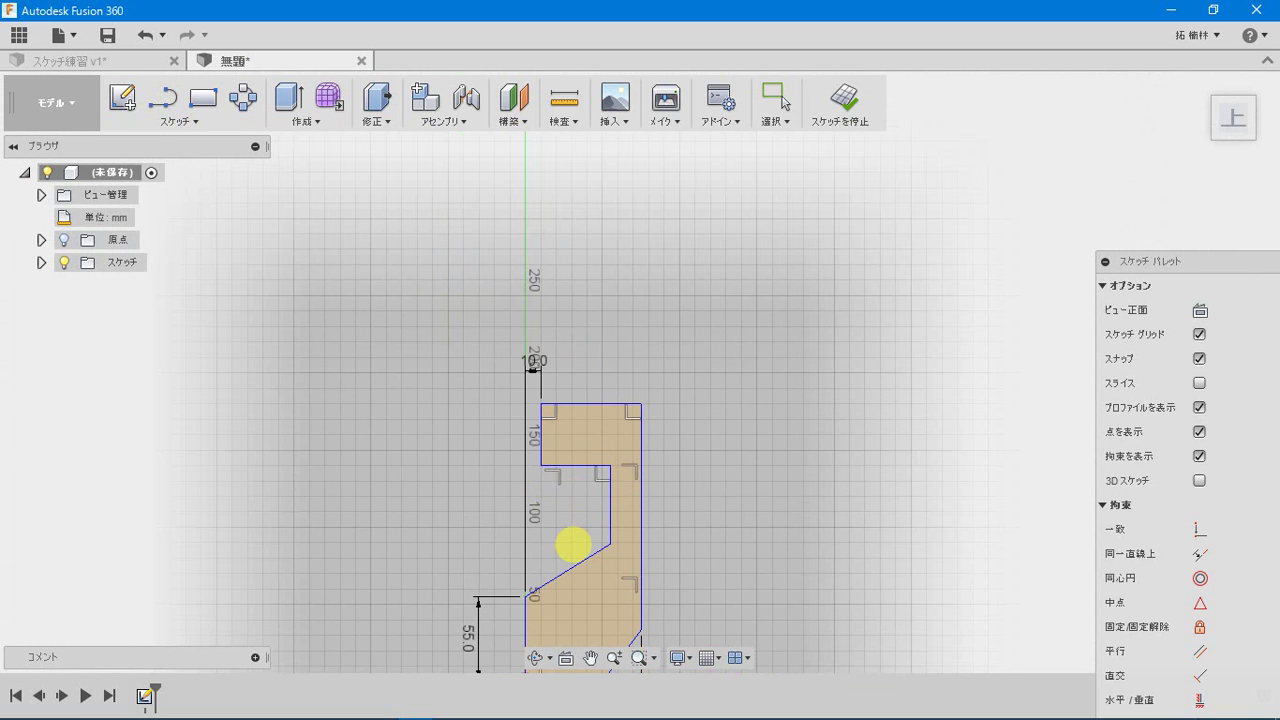
scroll(575, 546, "up", 1)
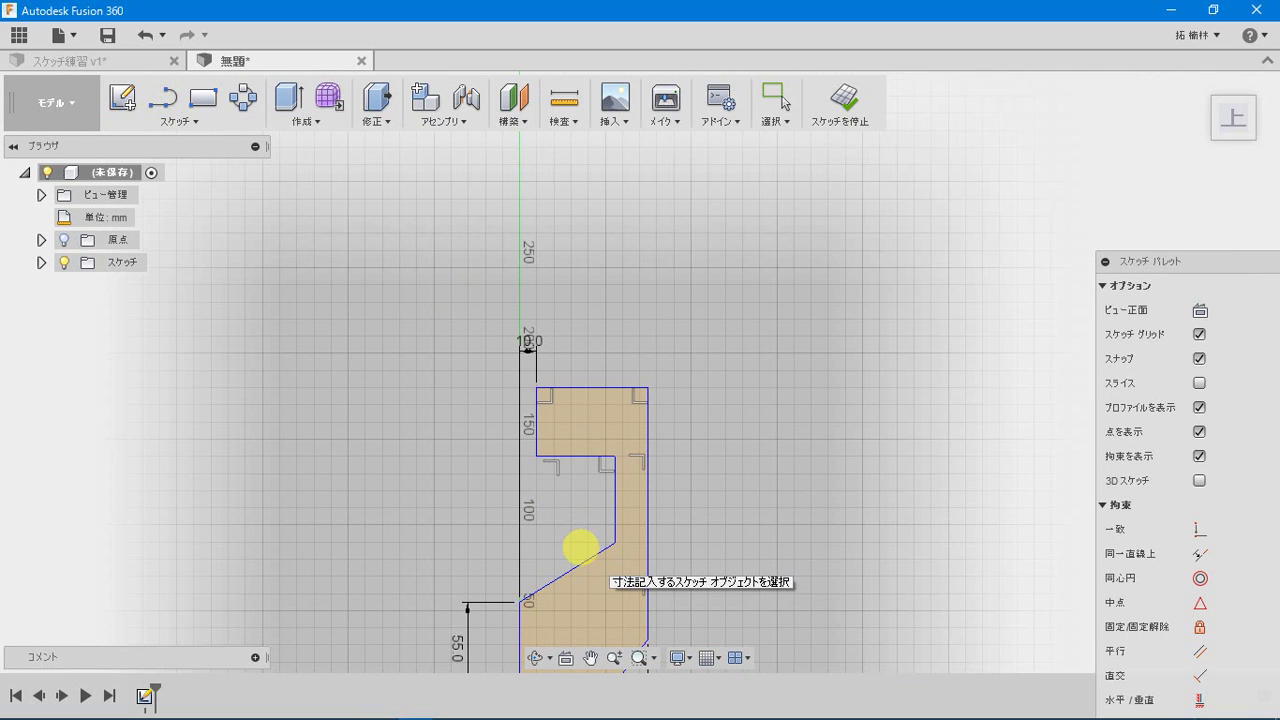
scroll(576, 540, "up", 3)
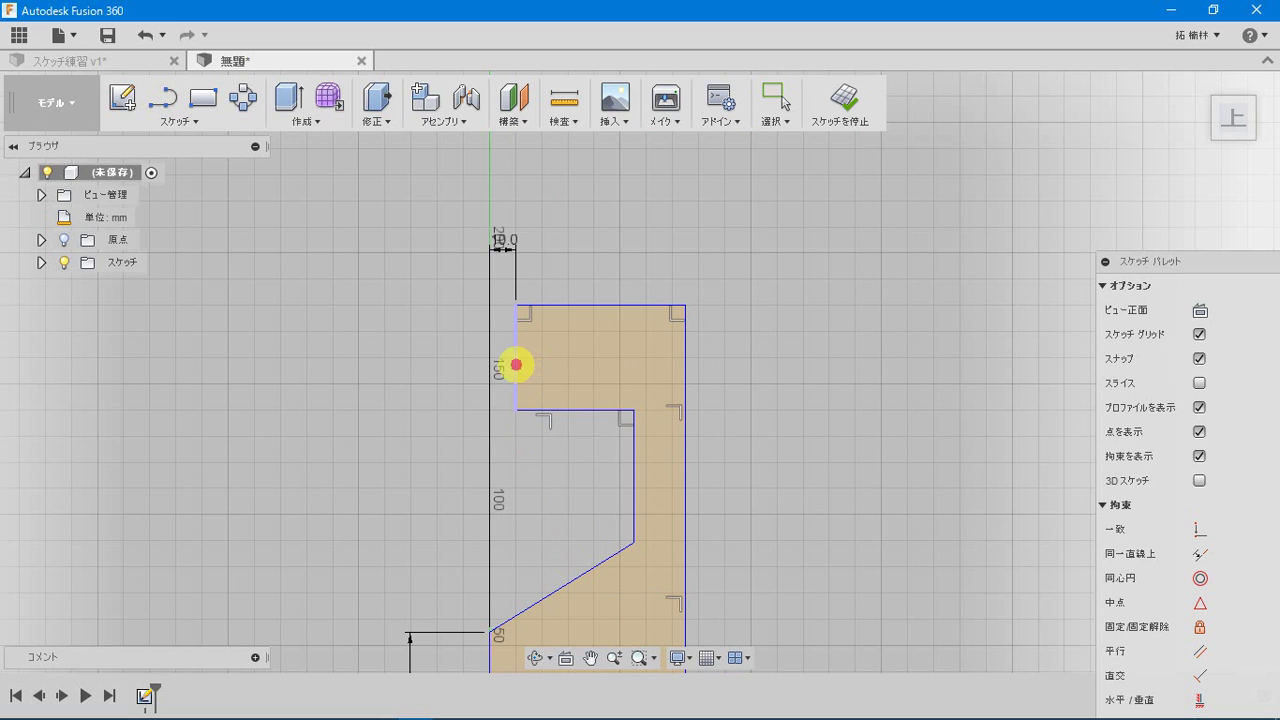
left_click(634, 482)
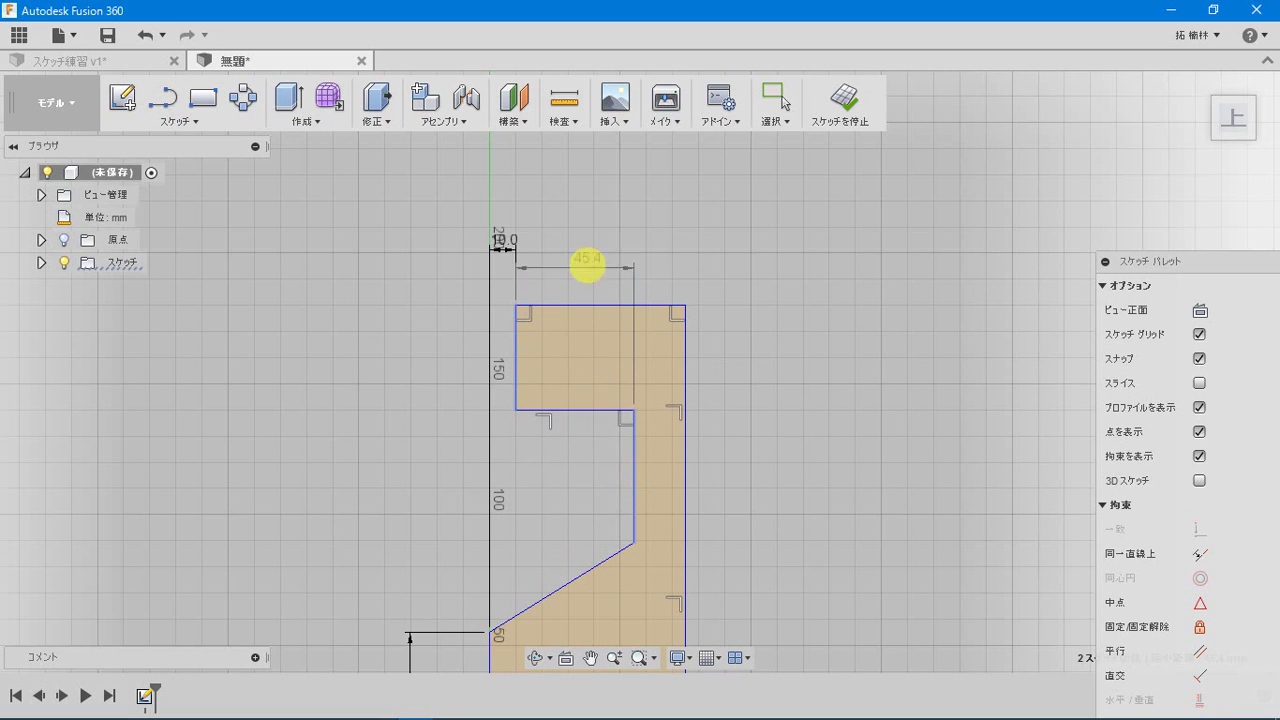
left_click(580, 254)
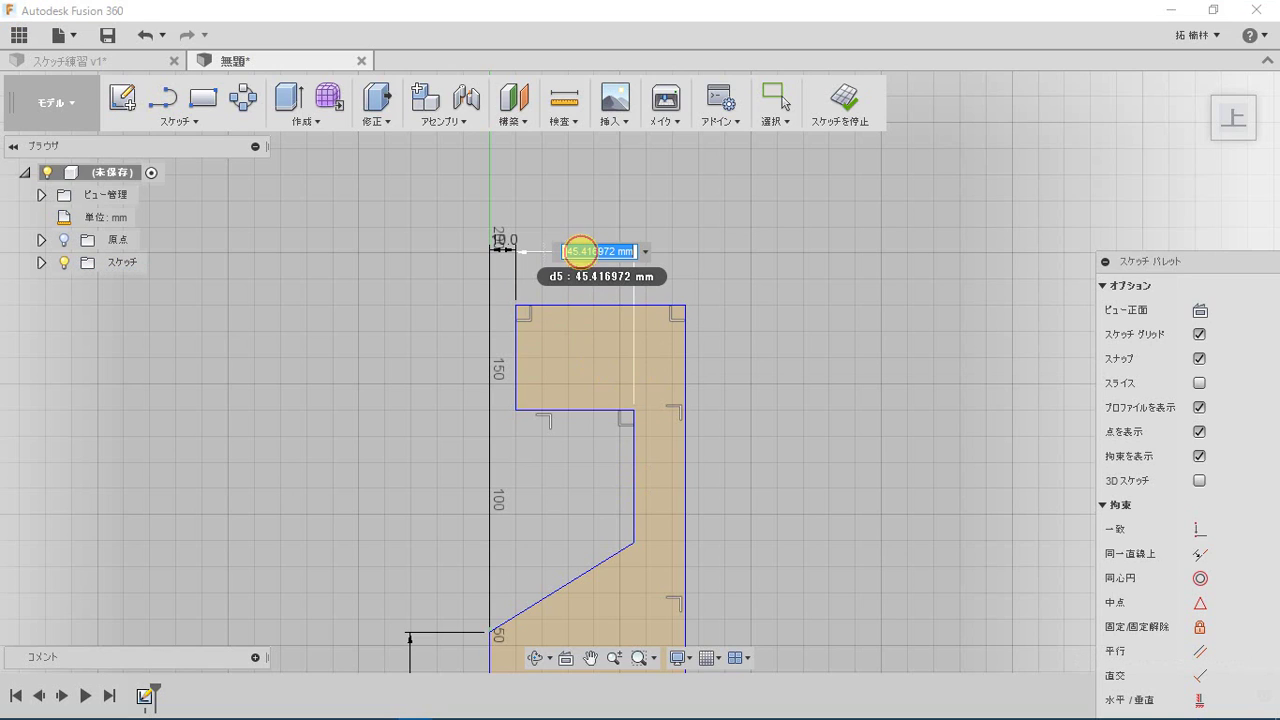
type("2")
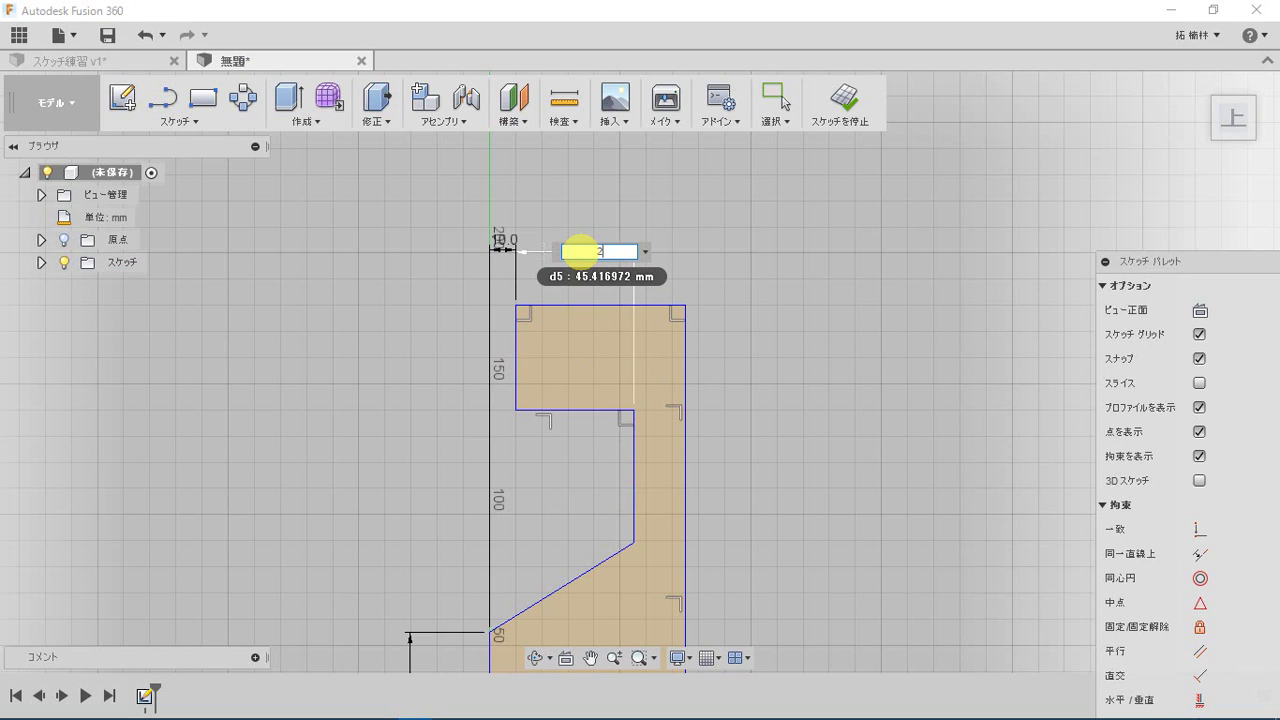
type("5")
key("Return")
Dimension the overall height between the outline's bottom and top horizontal edges and set it to 130 mm.
scroll(548, 470, "down", 2)
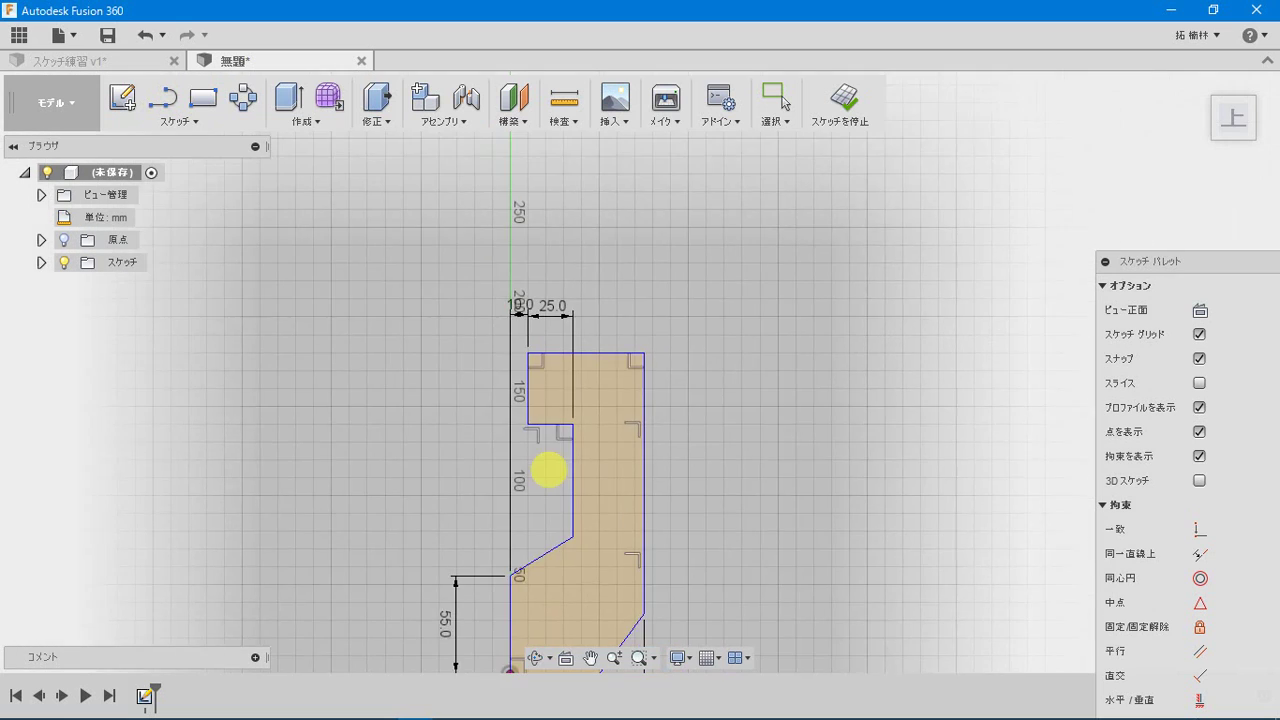
scroll(548, 470, "down", 3)
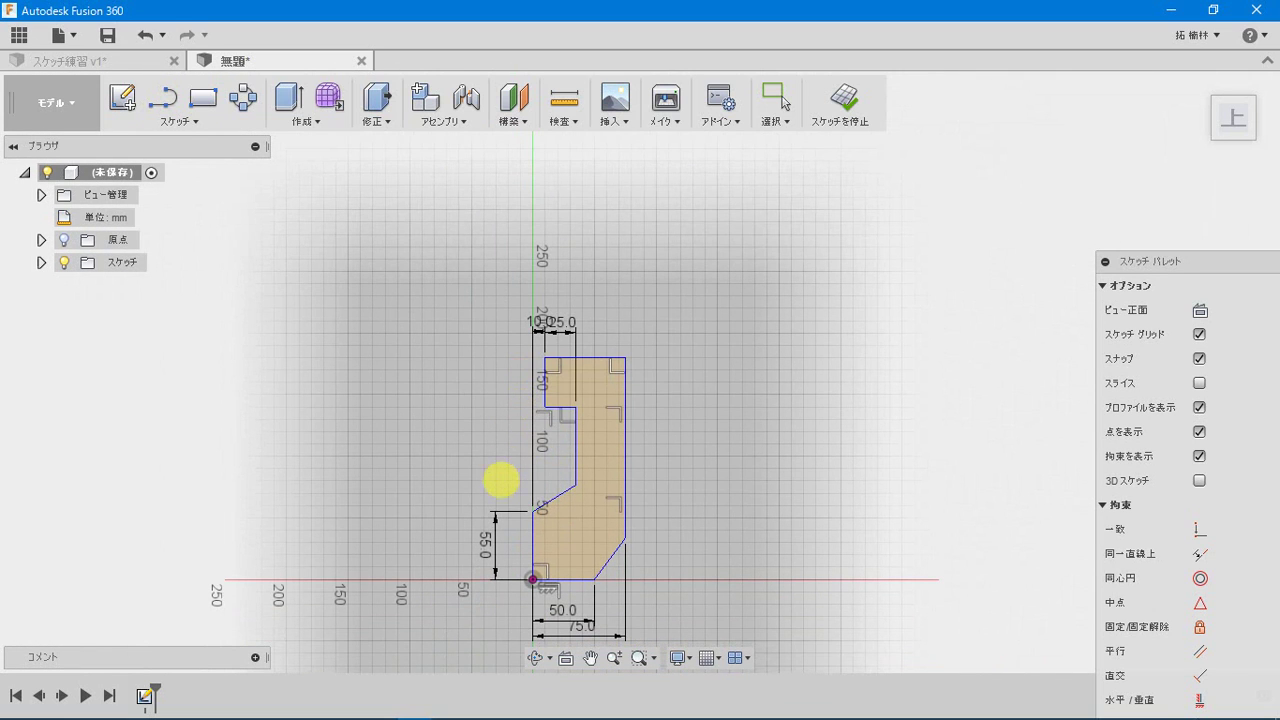
scroll(499, 486, "up", 2)
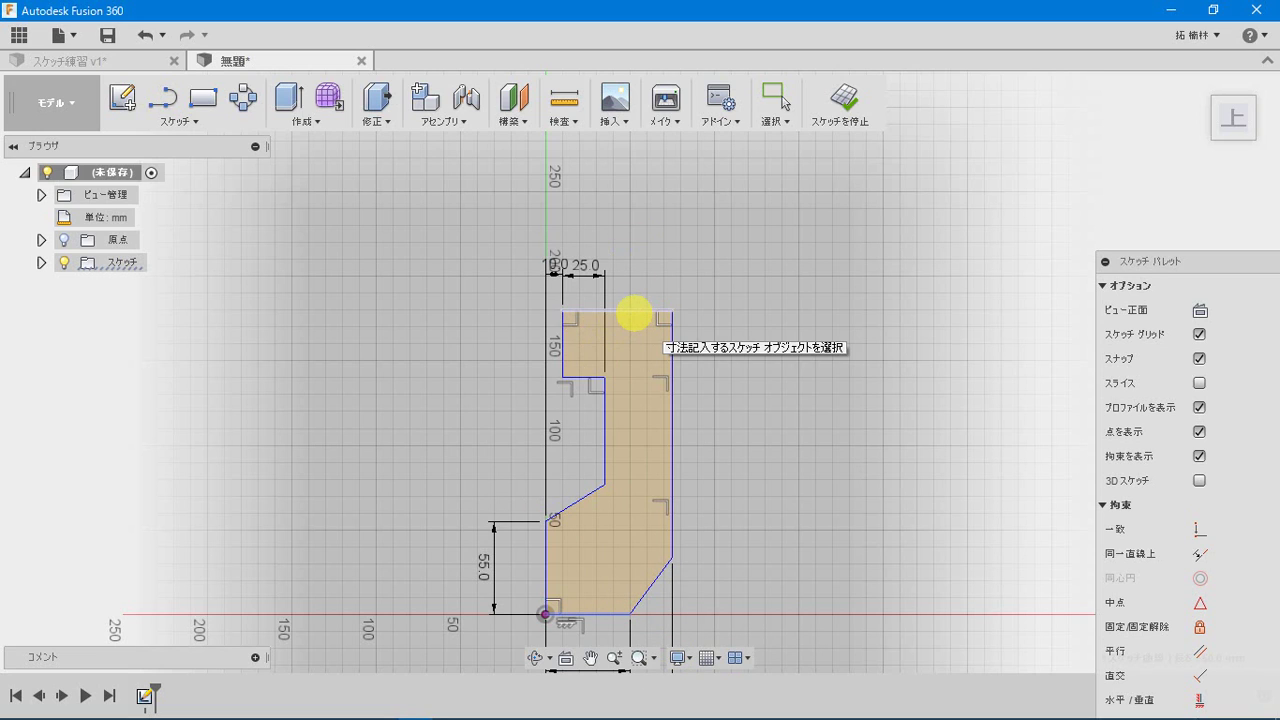
left_click(634, 314)
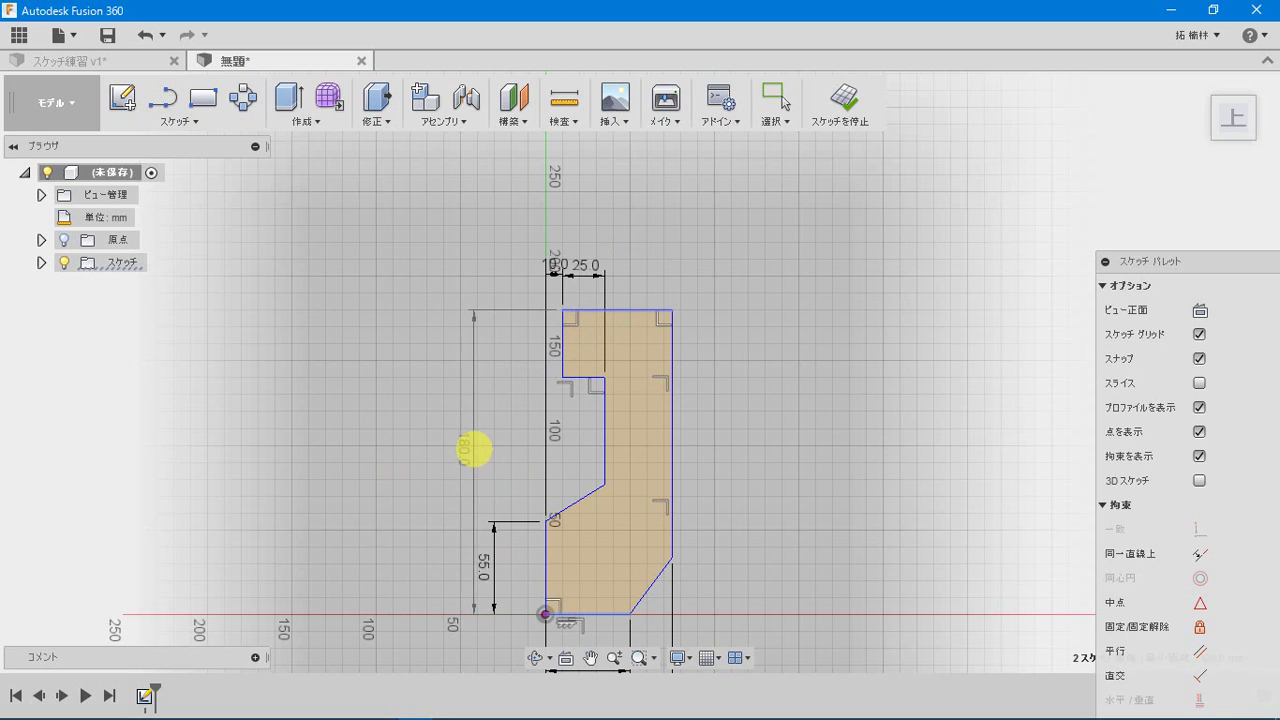
left_click(468, 446)
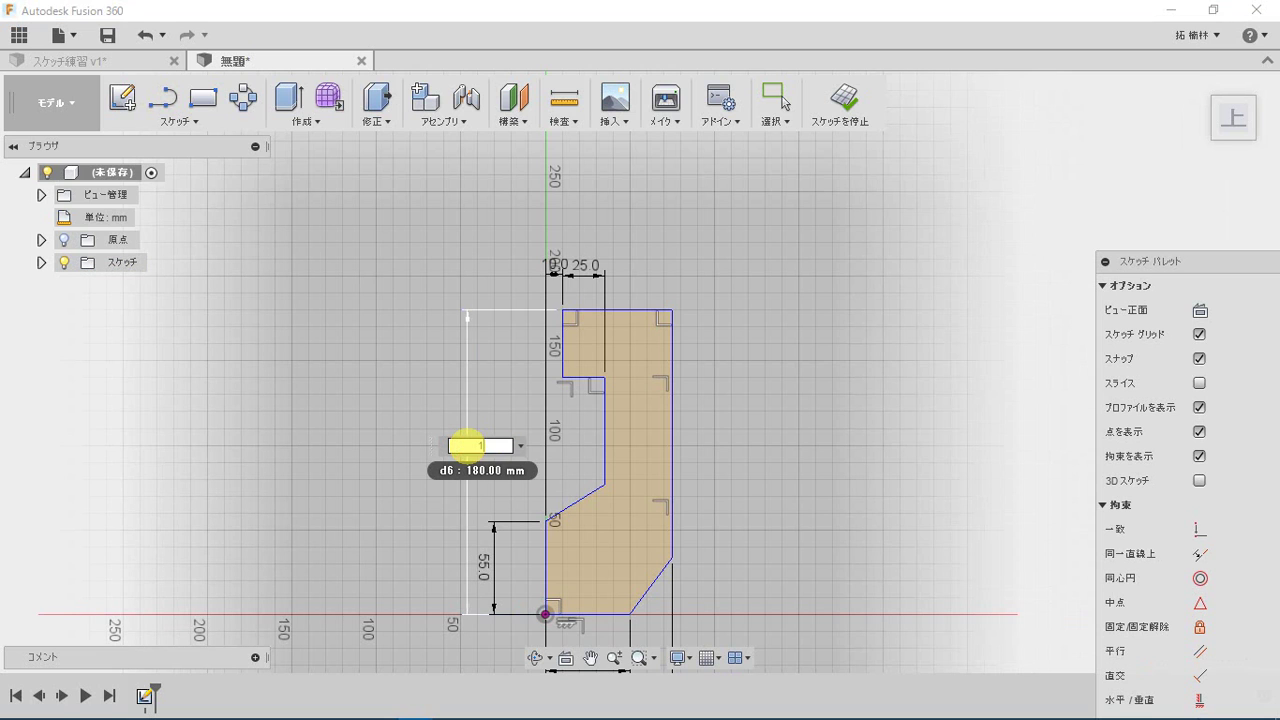
key("Return")
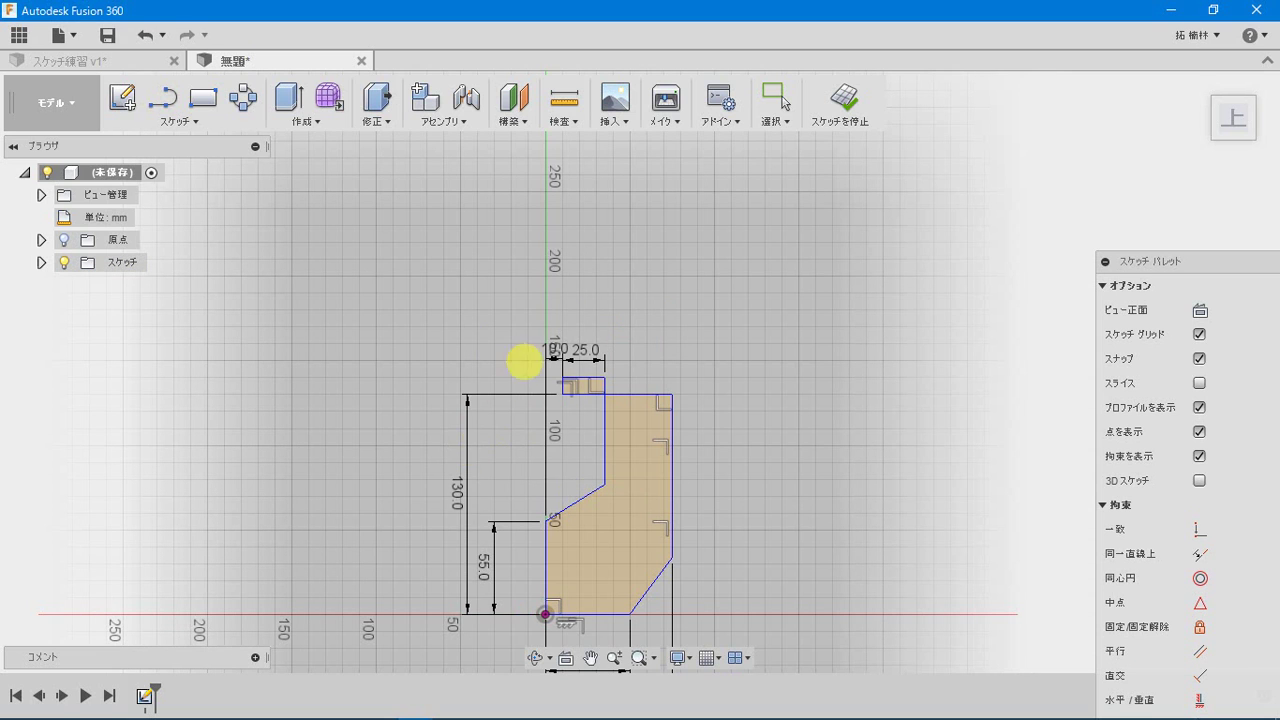
Move the step's short horizontal edge below the top edge to uncross the outline, and place its 25 mm width dimension above the profile.
scroll(605, 440, "up", 5)
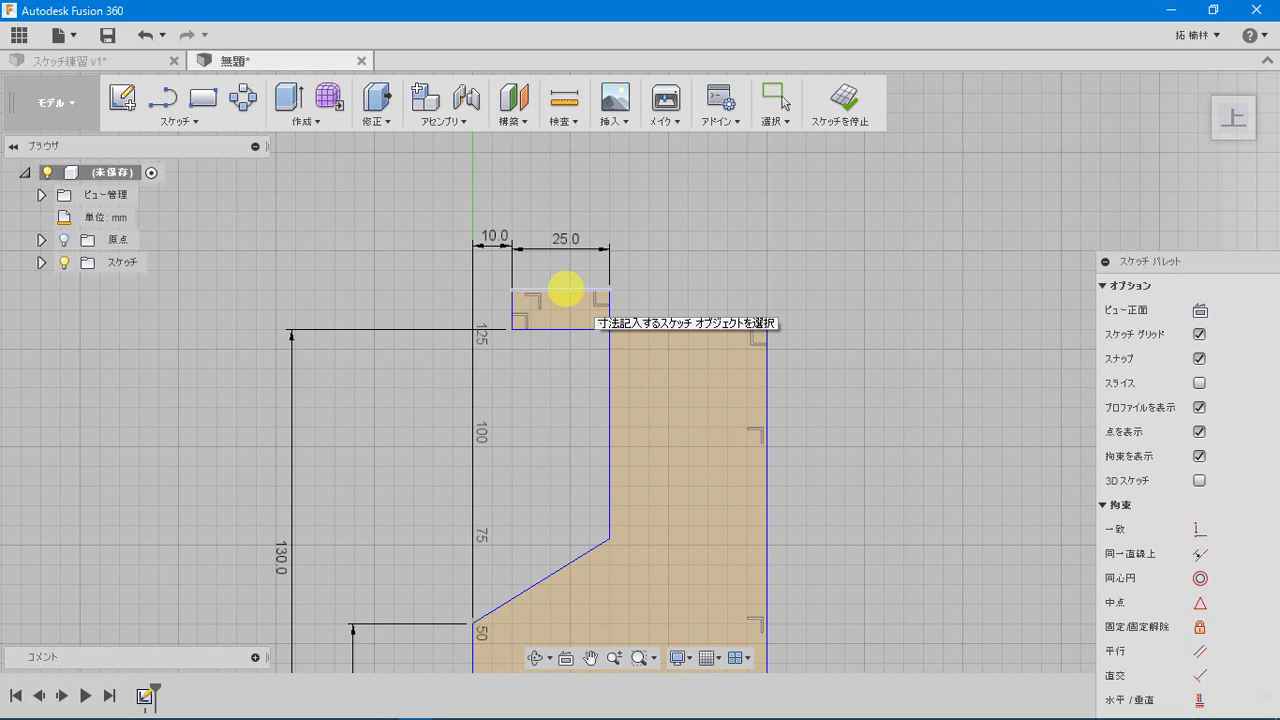
key("Escape")
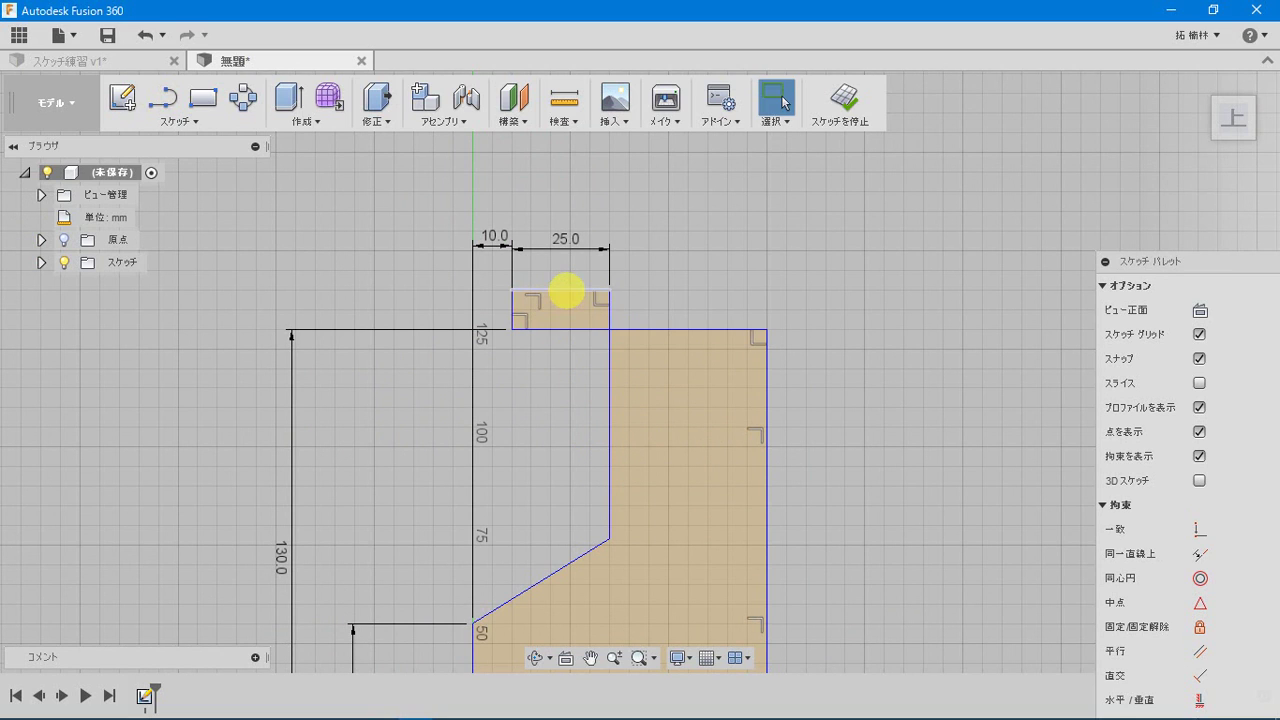
mouse_move(567, 290)
left_mouse_down()
mouse_move(567, 409)
mouse_move(565, 252)
mouse_move(560, 366)
mouse_move(560, 260)
mouse_move(551, 283)
left_mouse_up()
left_click(552, 418)
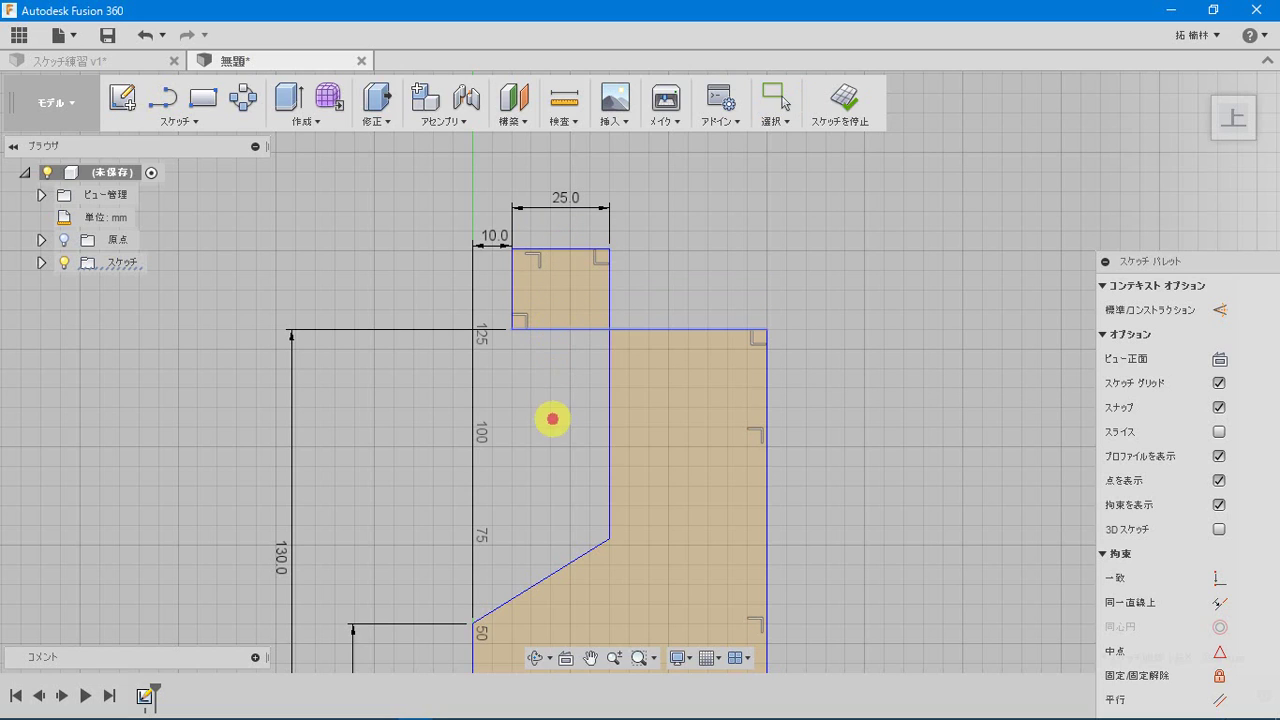
left_click(565, 330)
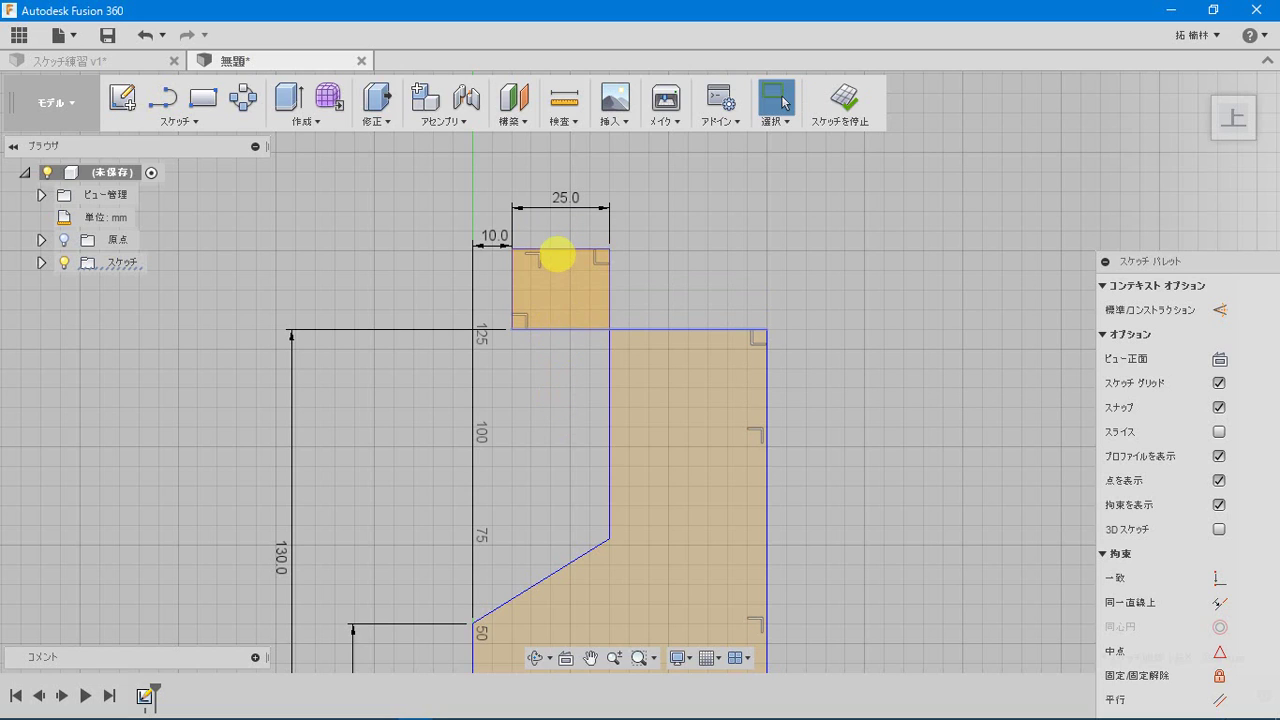
left_click_drag(557, 248, 571, 455)
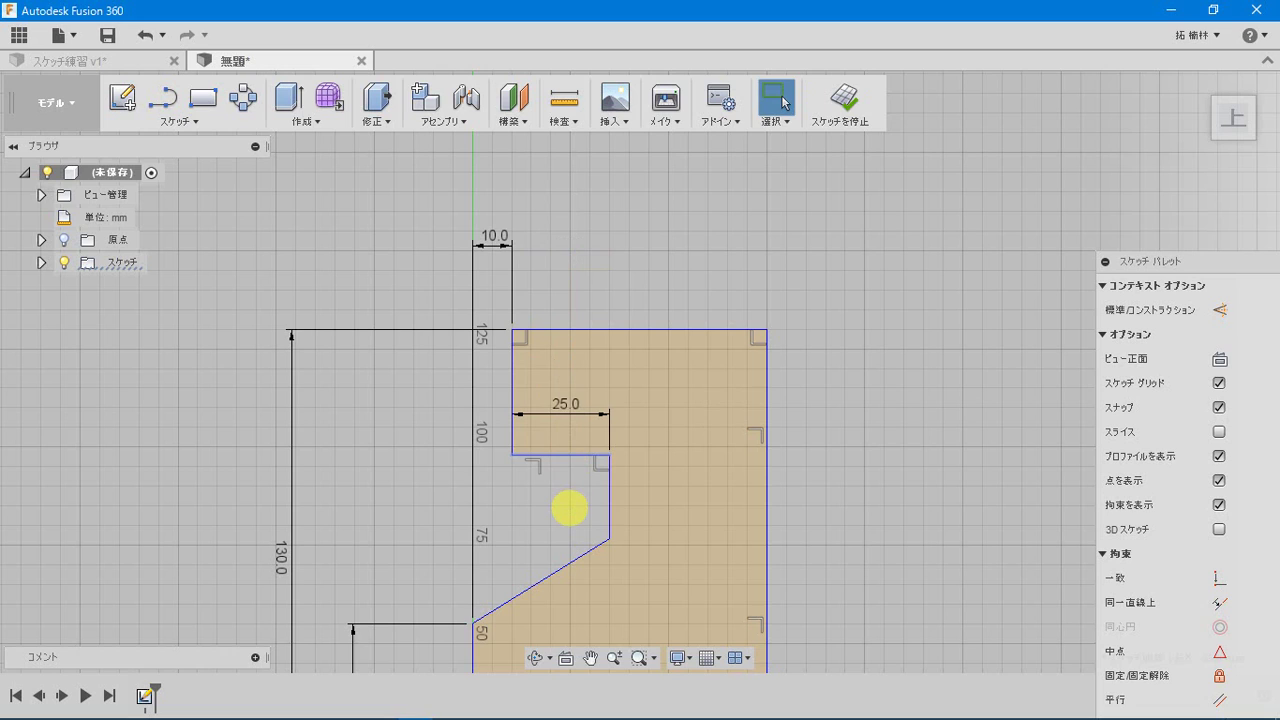
left_click_drag(571, 405, 562, 257)
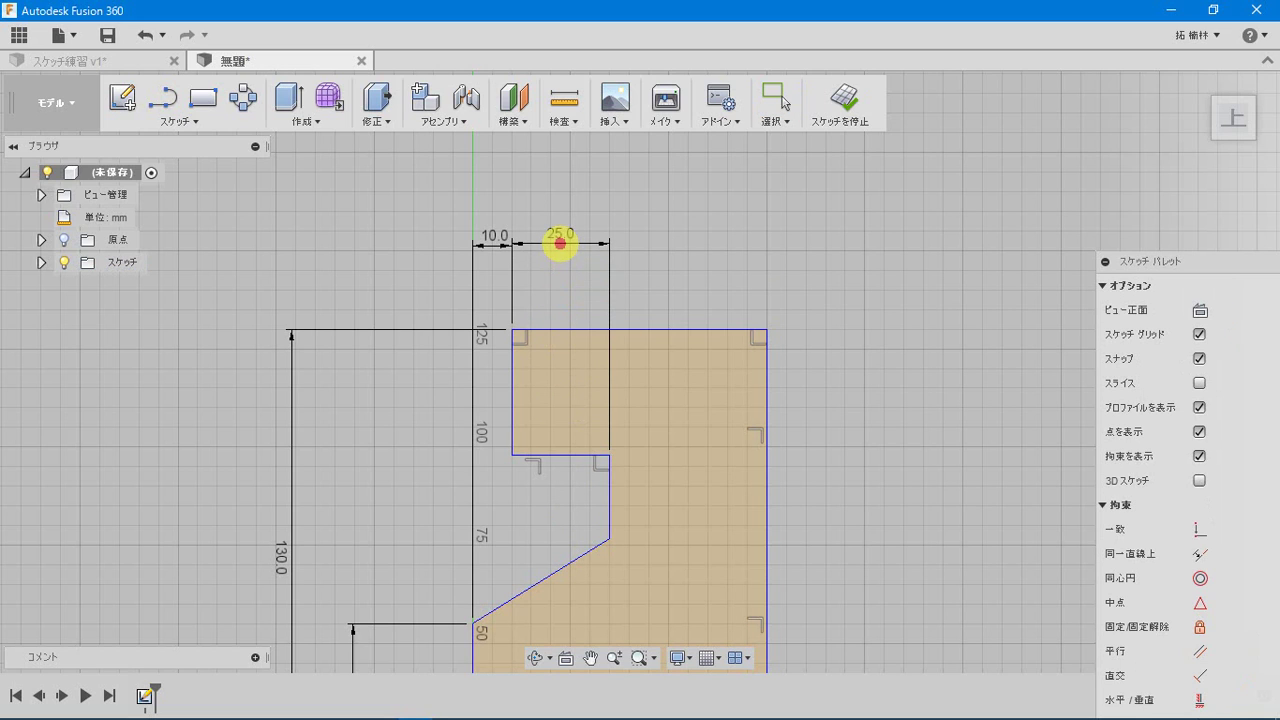
Dimension the upper block's short vertical edge and set its length to 25 mm.
scroll(566, 551, "down", 4)
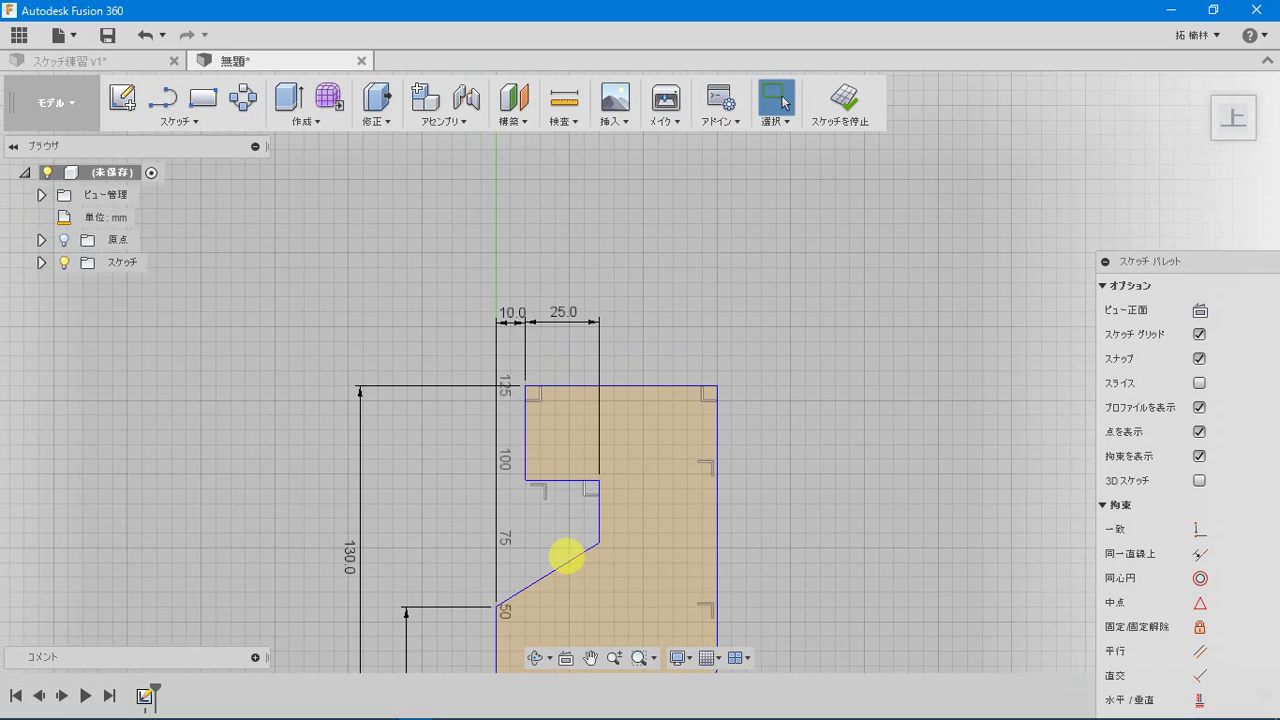
middle_click_drag(571, 543, 580, 401)
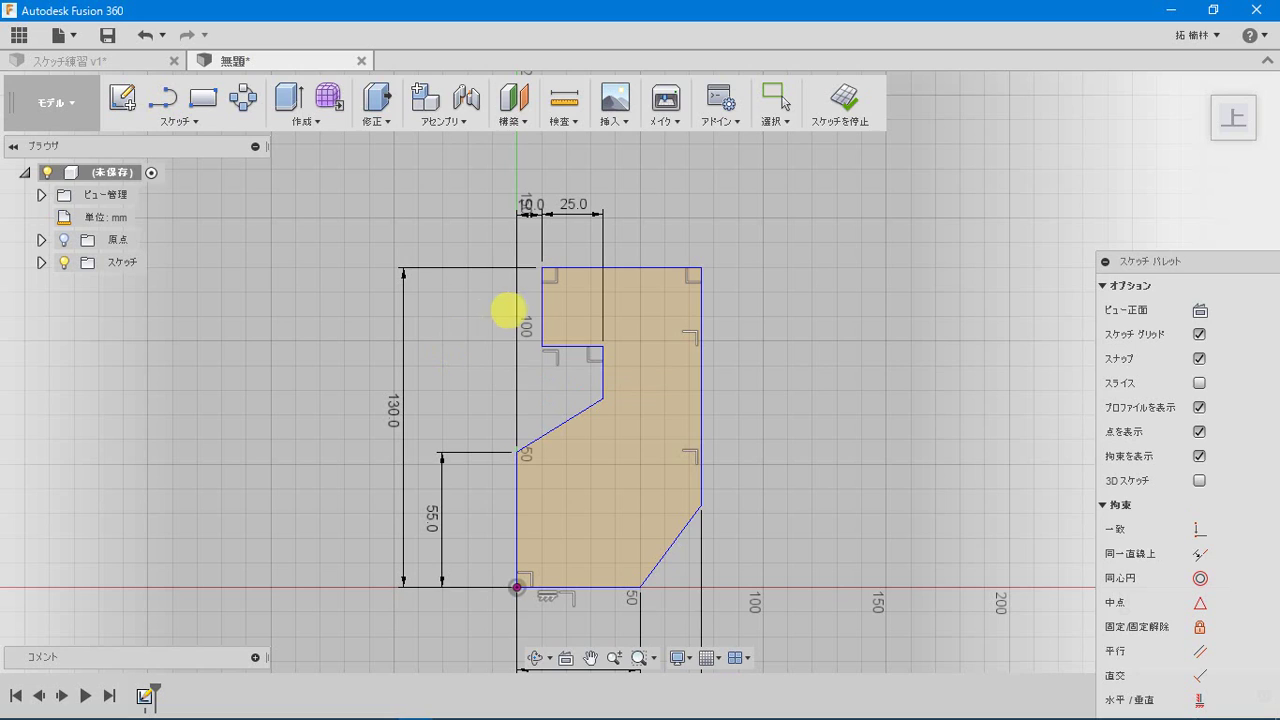
left_click(541, 310)
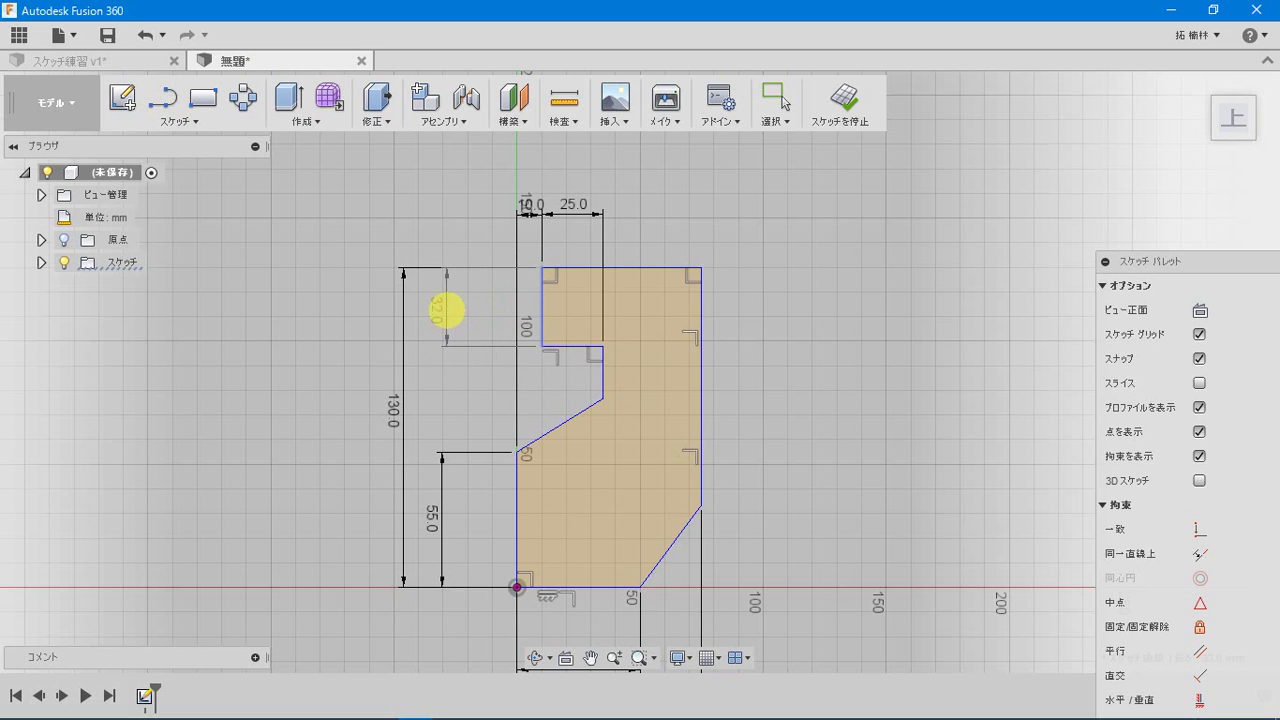
left_click(447, 310)
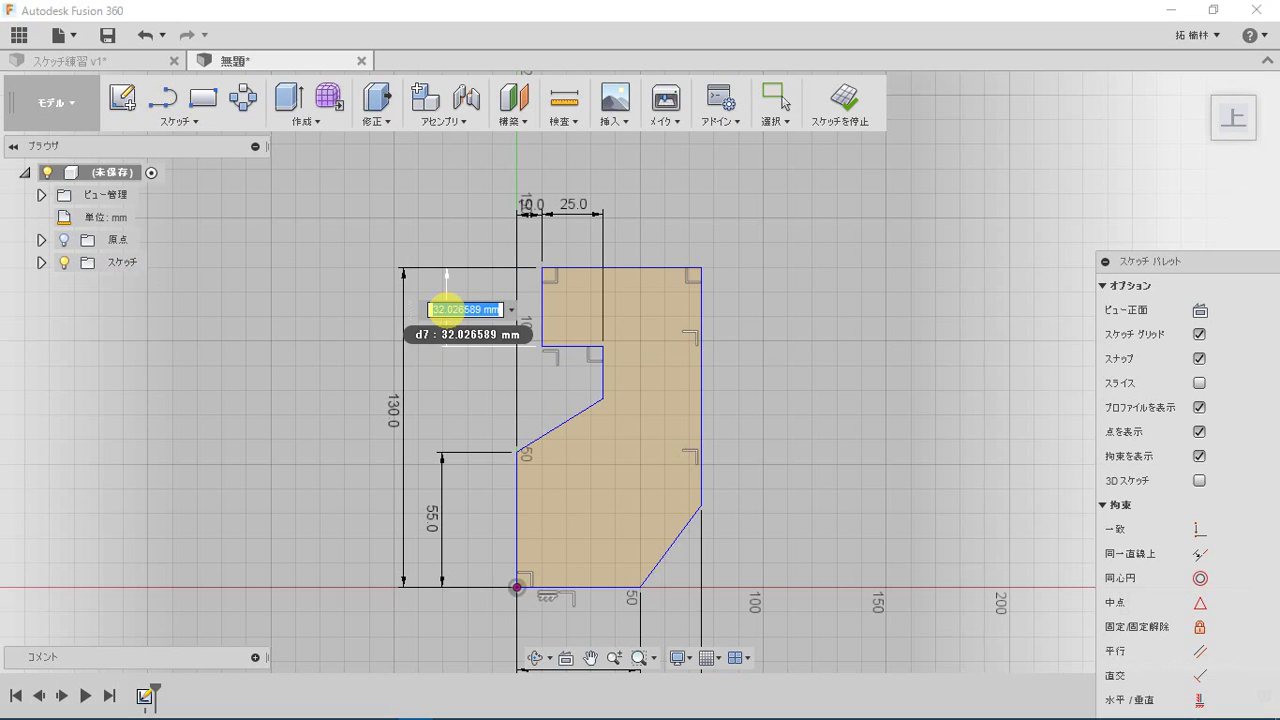
type("25")
key("Return")
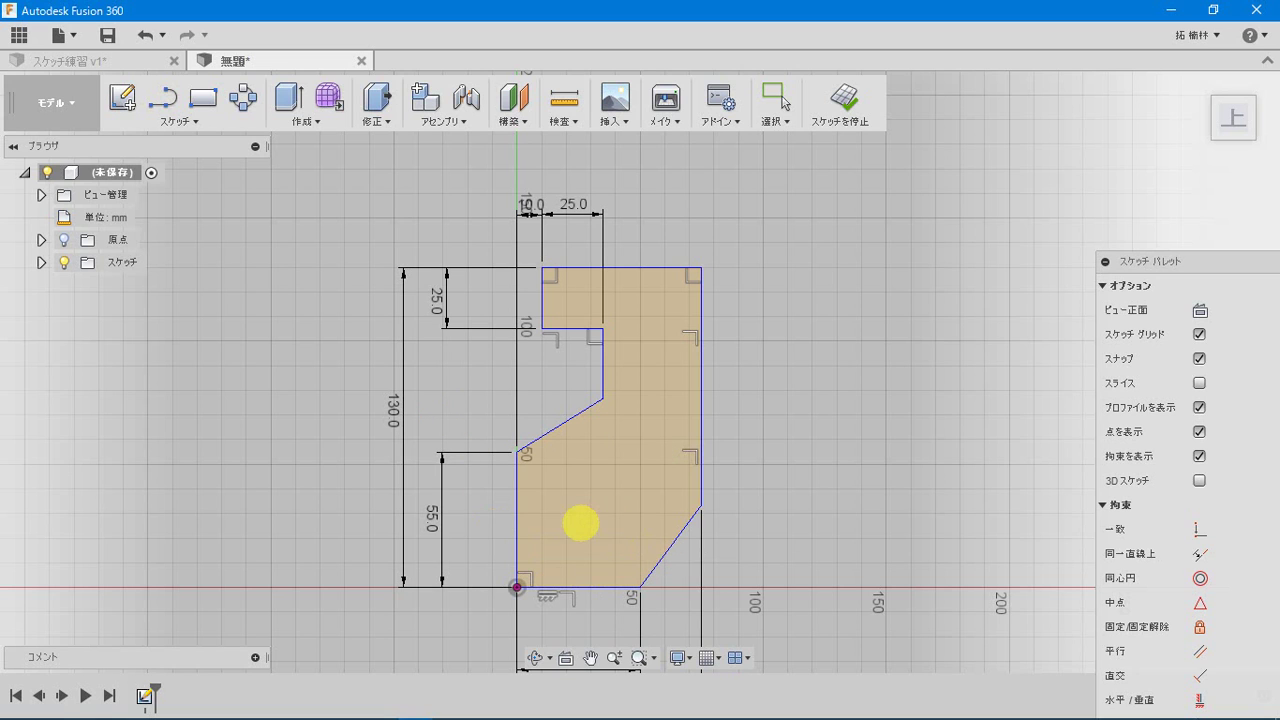
scroll(580, 523, "up", 3)
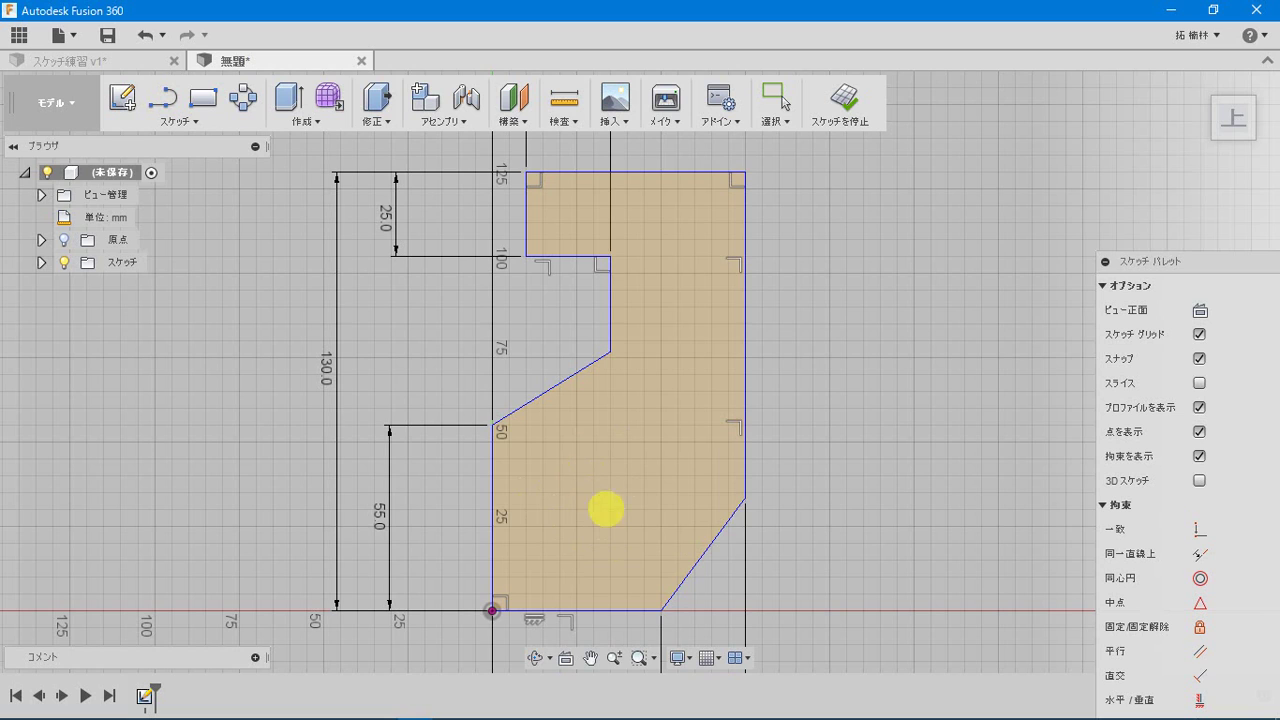
scroll(610, 556, "up", 2)
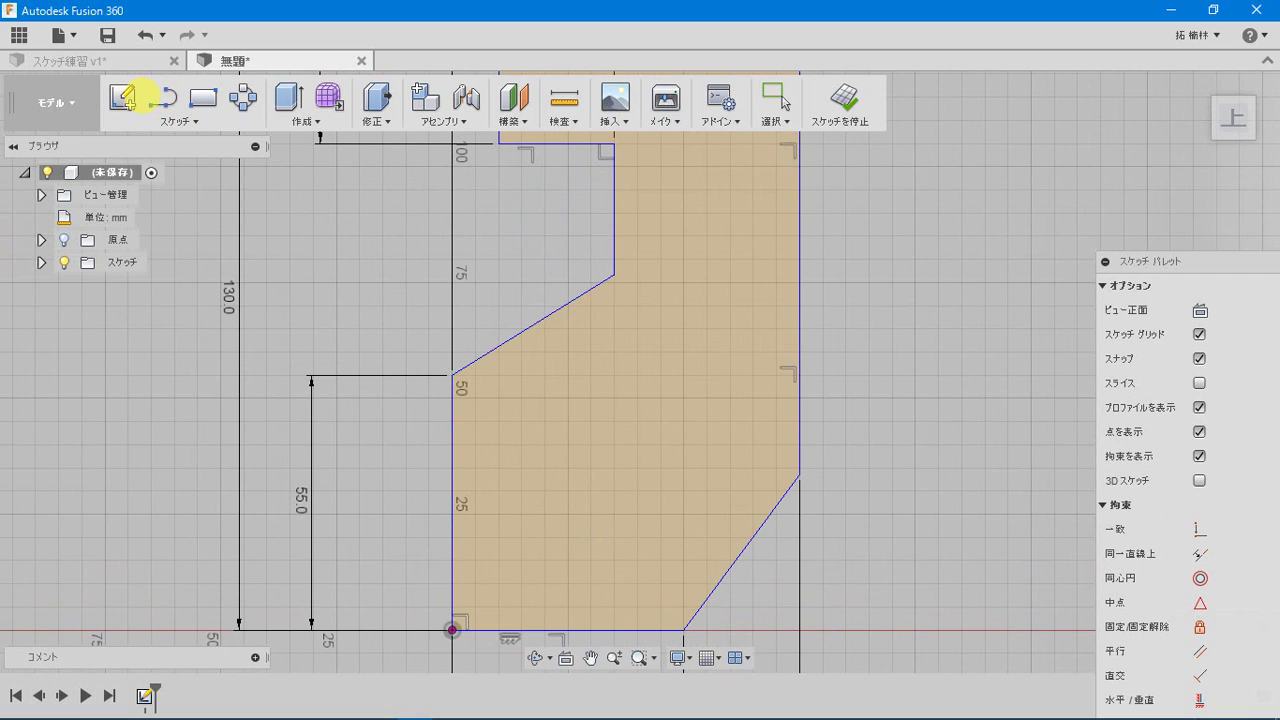
Draw a 32 mm center-diameter circle inside the lower part of the profile.
left_click(165, 121)
mouse_move(157, 207)
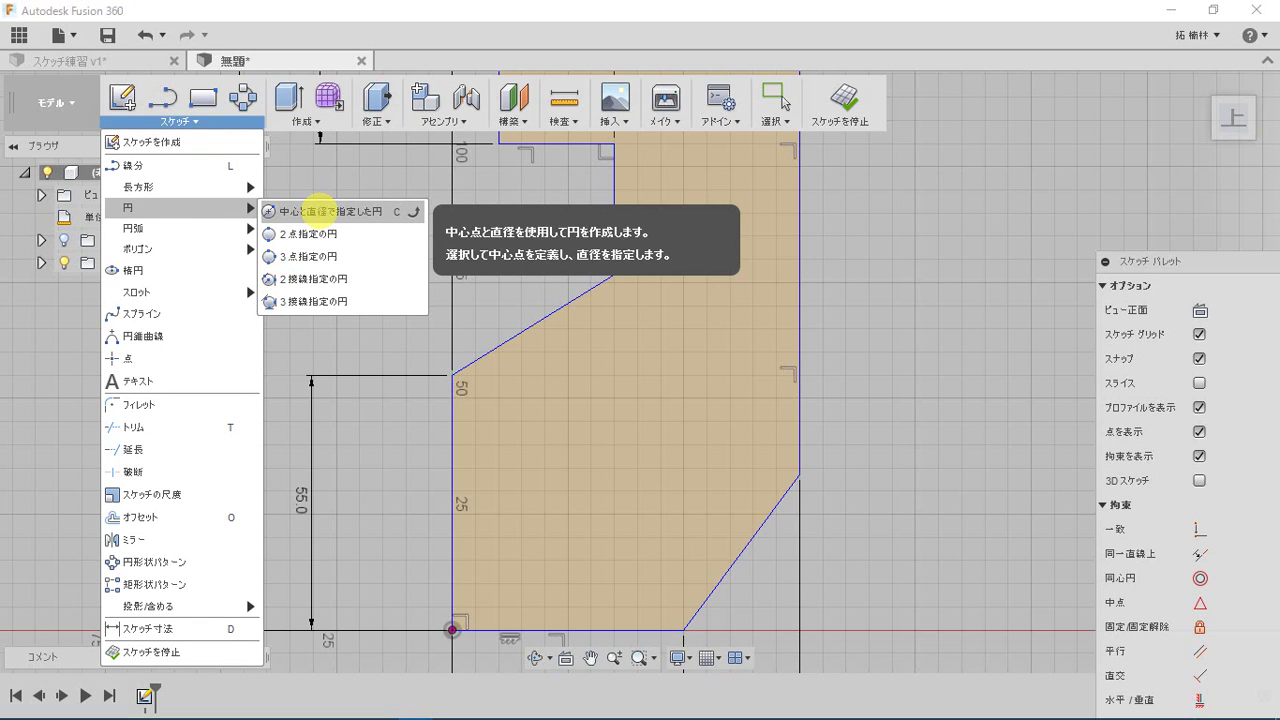
left_click(315, 211)
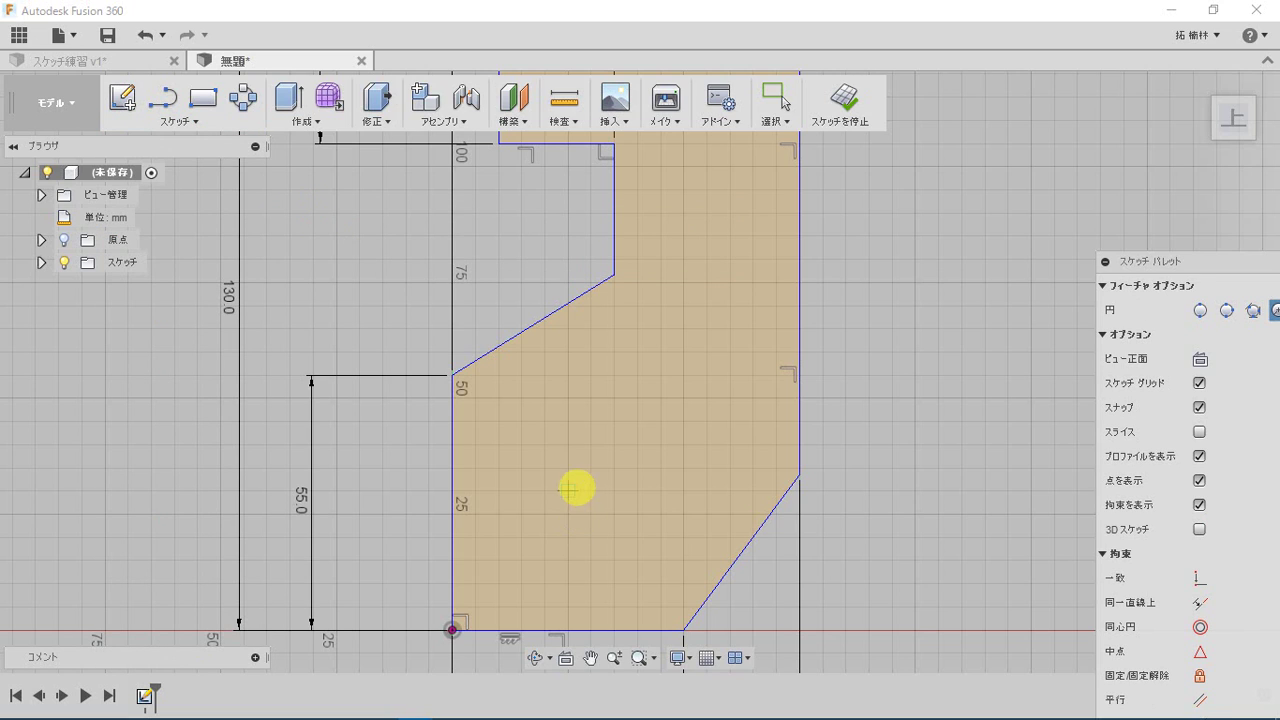
left_click(575, 500)
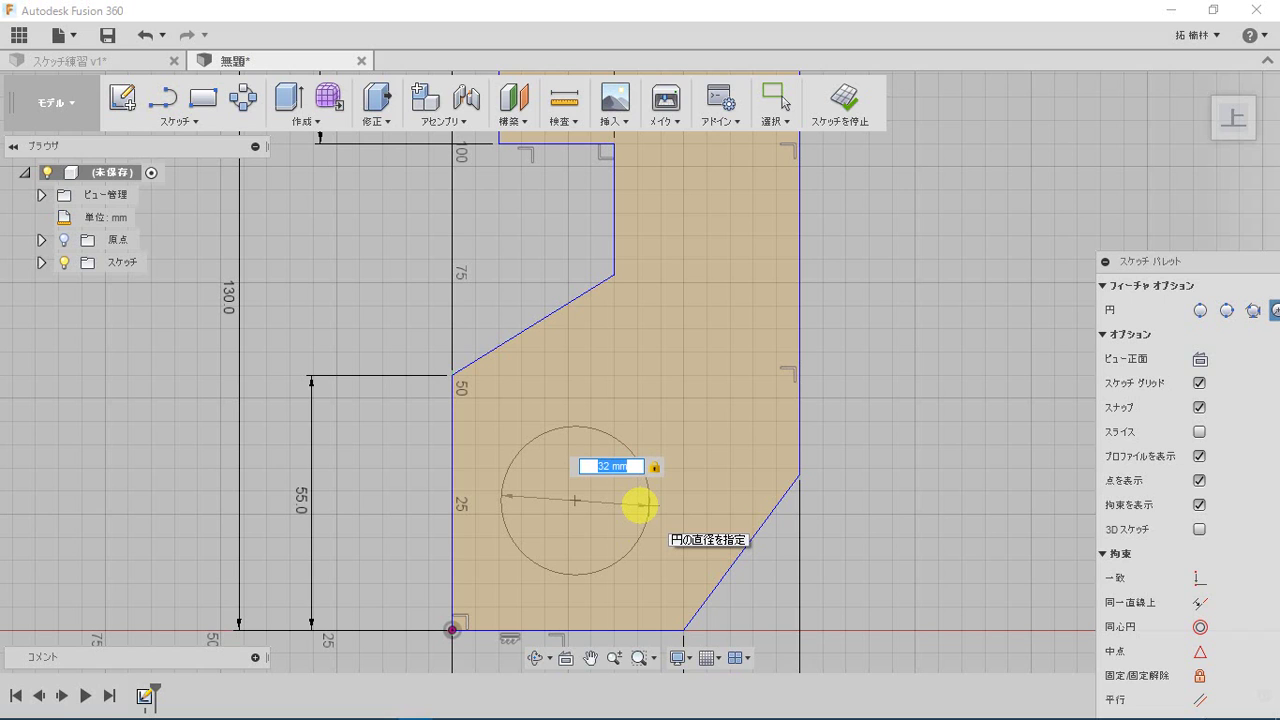
key("Return")
key("Escape")
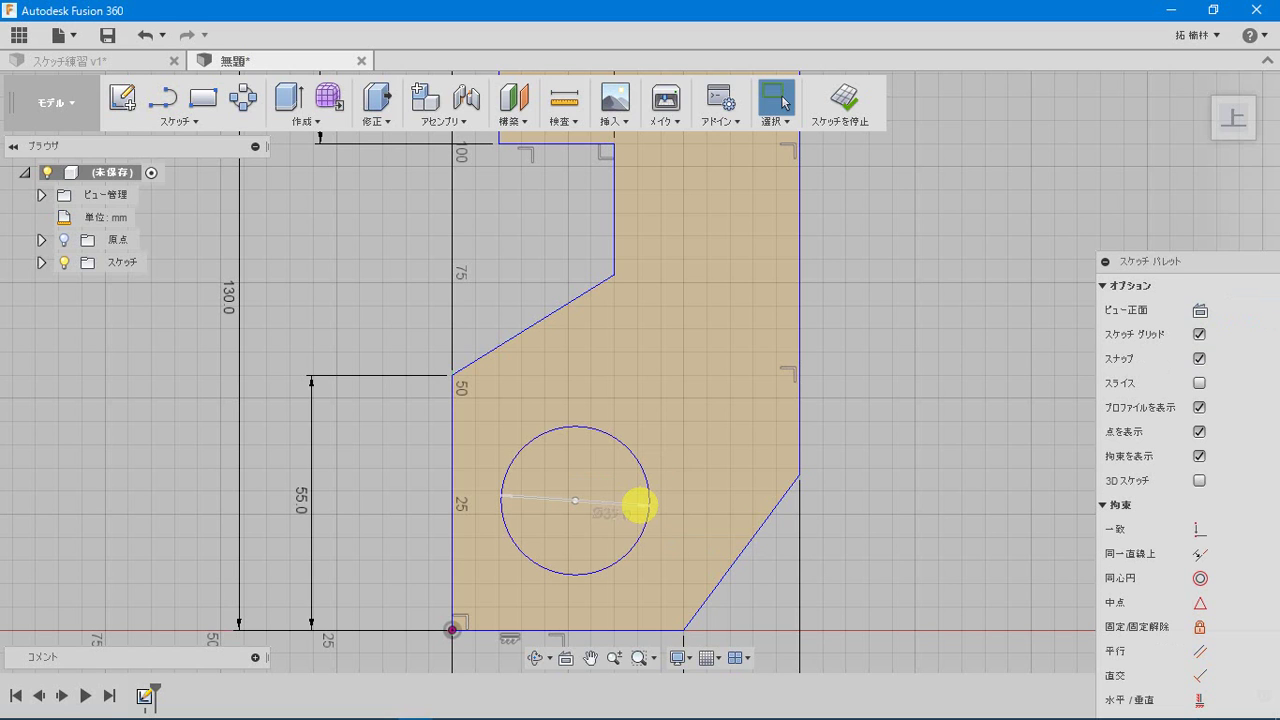
Dimension the horizontal distance from the profile's lower-left vertical edge to the circle's center and set it to 25 mm.
scroll(634, 506, "down", 2)
middle_click_drag(630, 550, 586, 414)
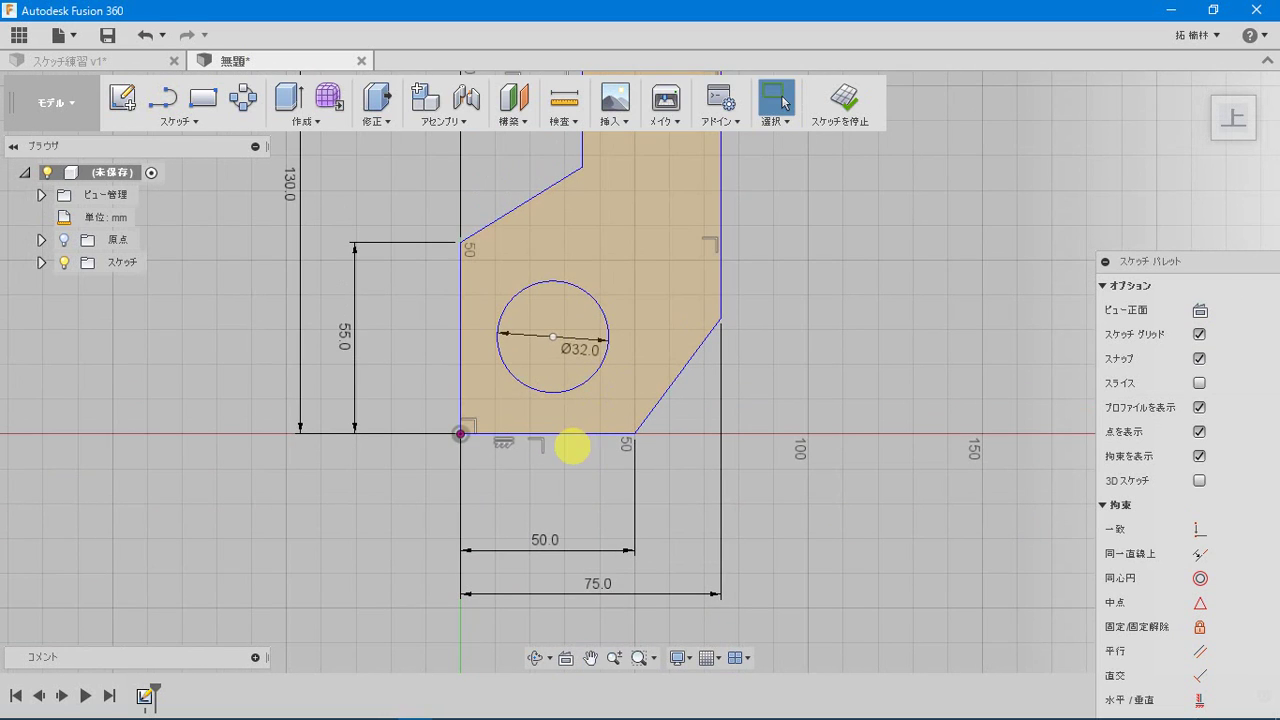
left_click(193, 122)
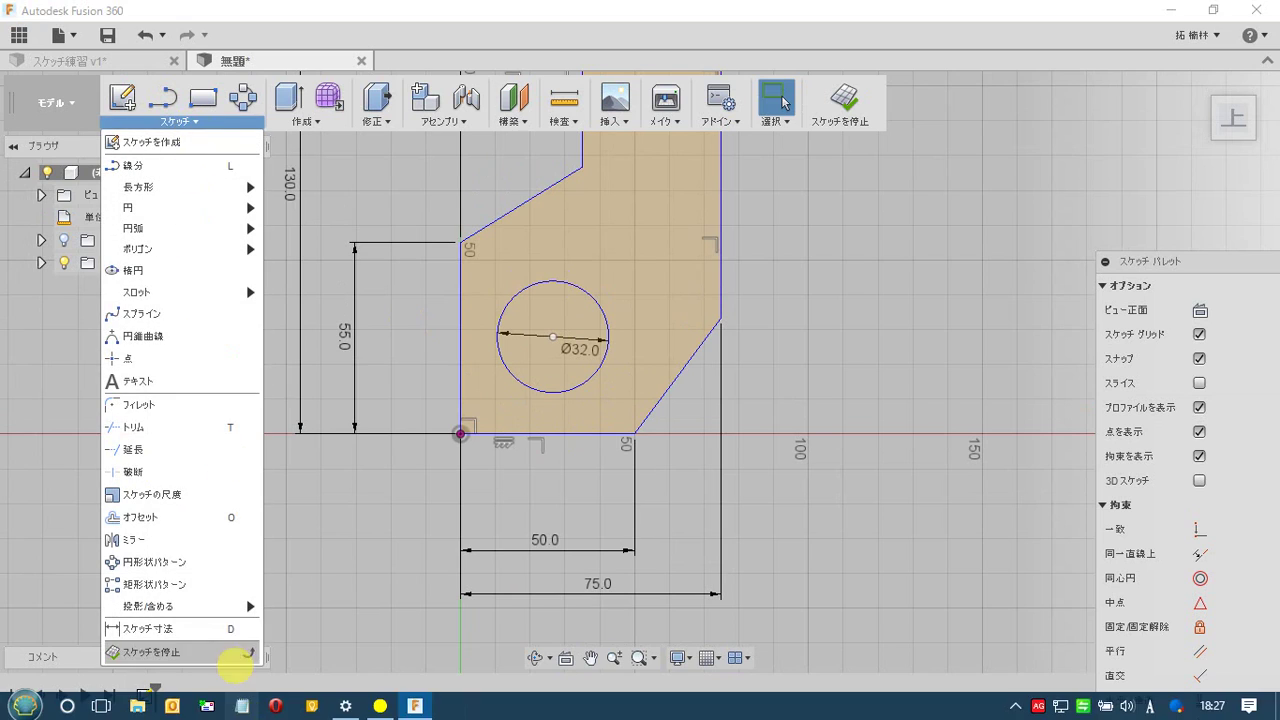
left_click(205, 628)
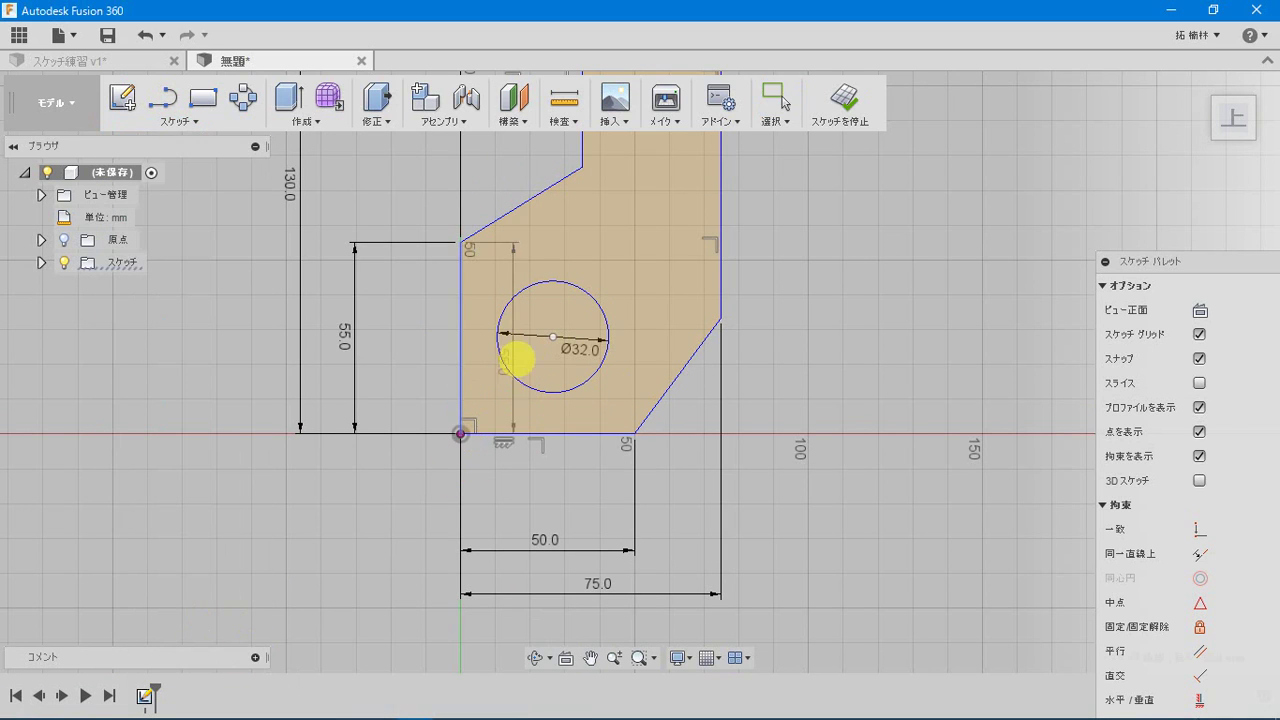
left_click(553, 337)
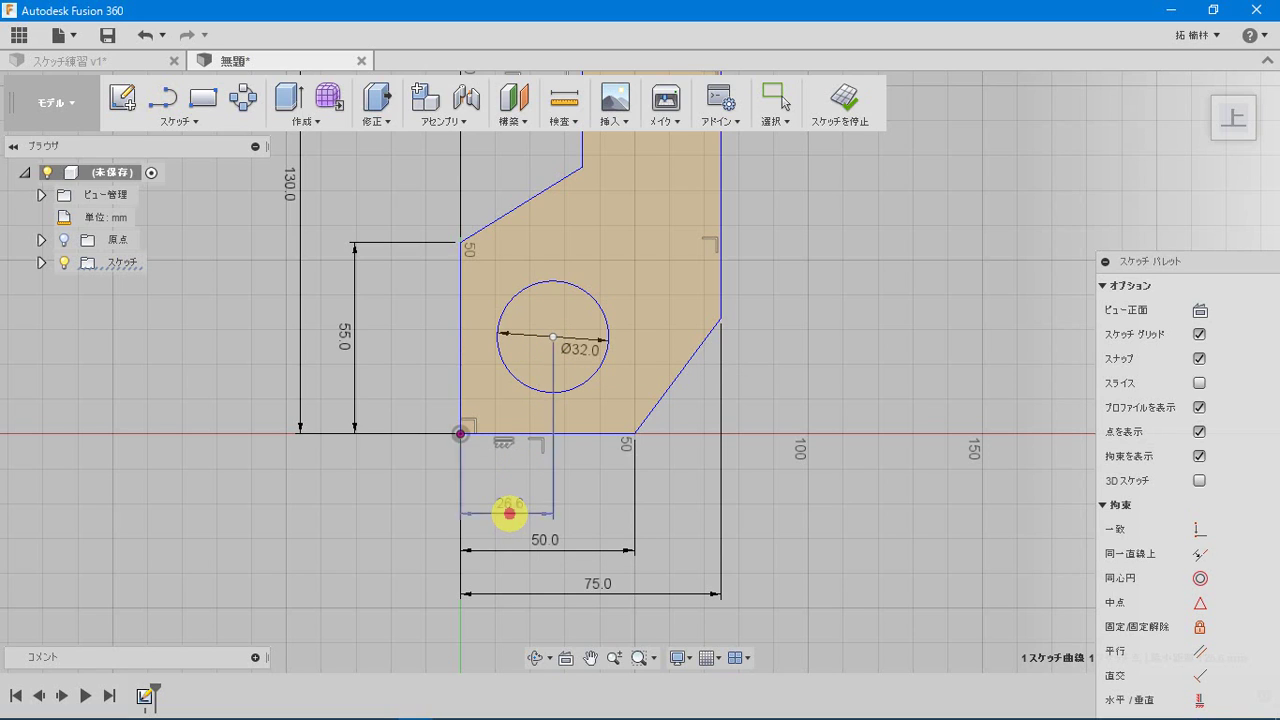
left_click(508, 514)
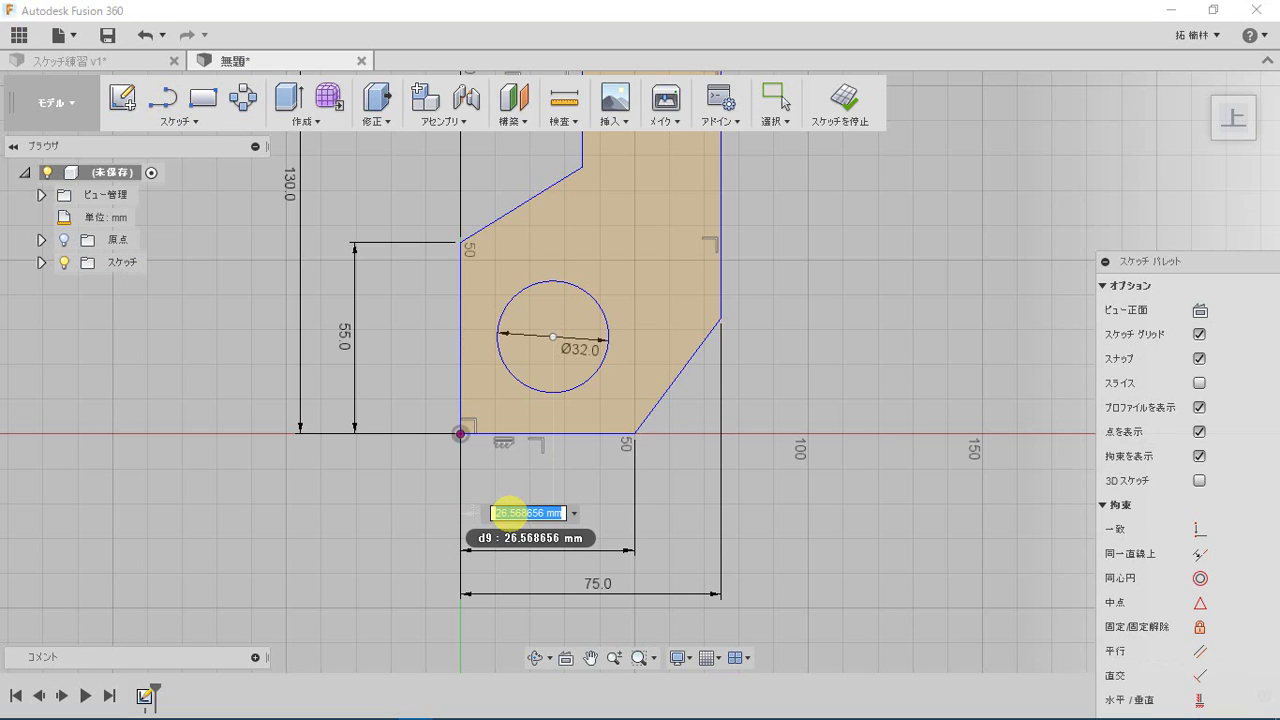
type("25")
key("Return")
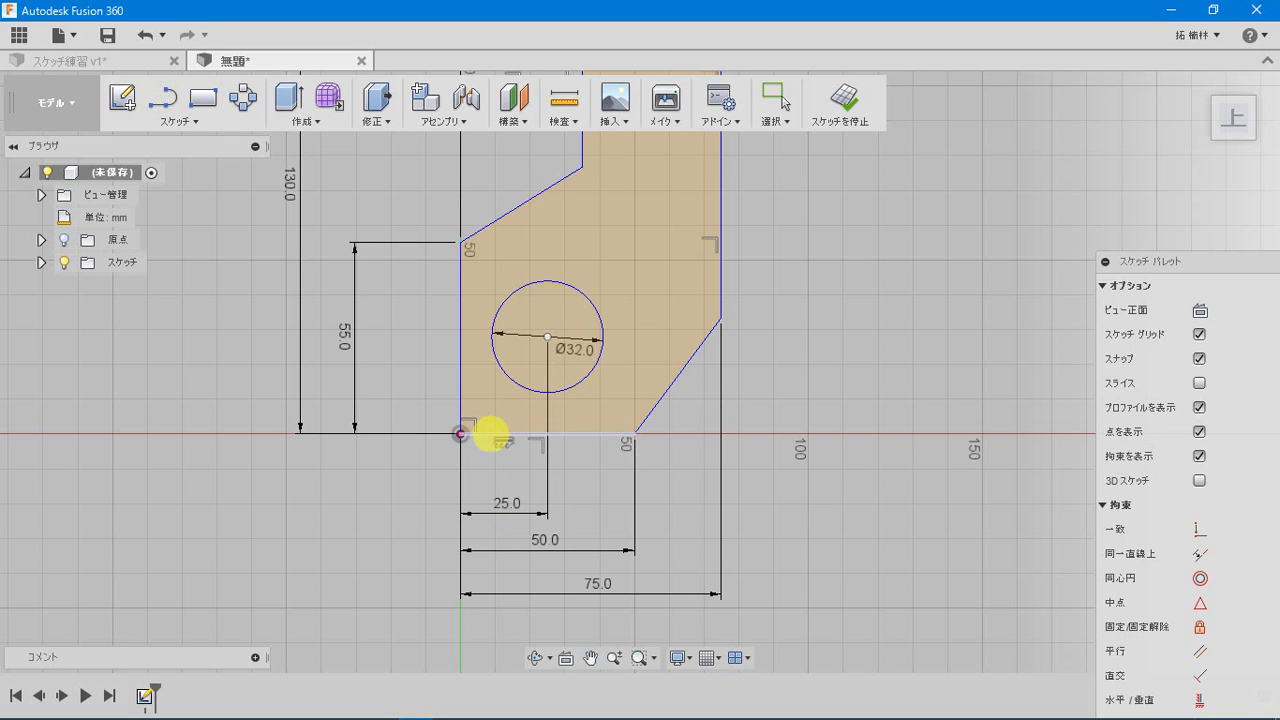
Dimension the vertical distance from the bottom edge to the circle's center and set it to 25 mm.
left_click(490, 434)
left_click(547, 337)
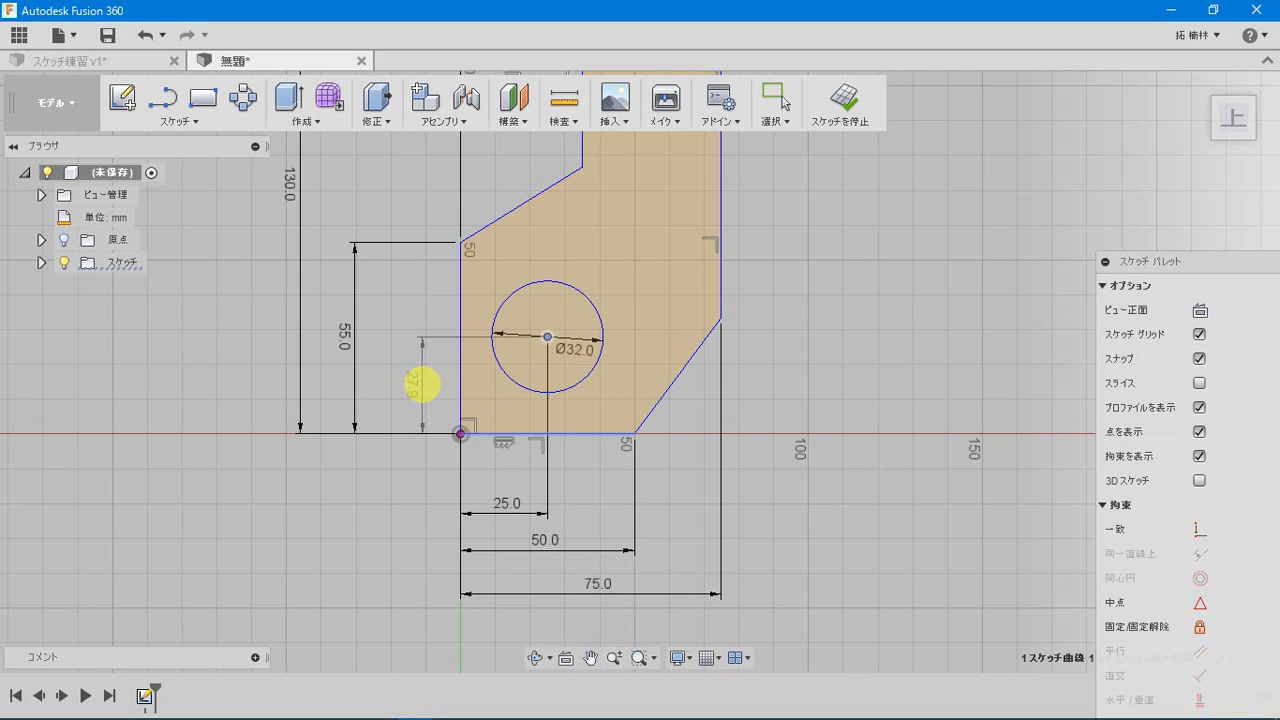
left_click(391, 380)
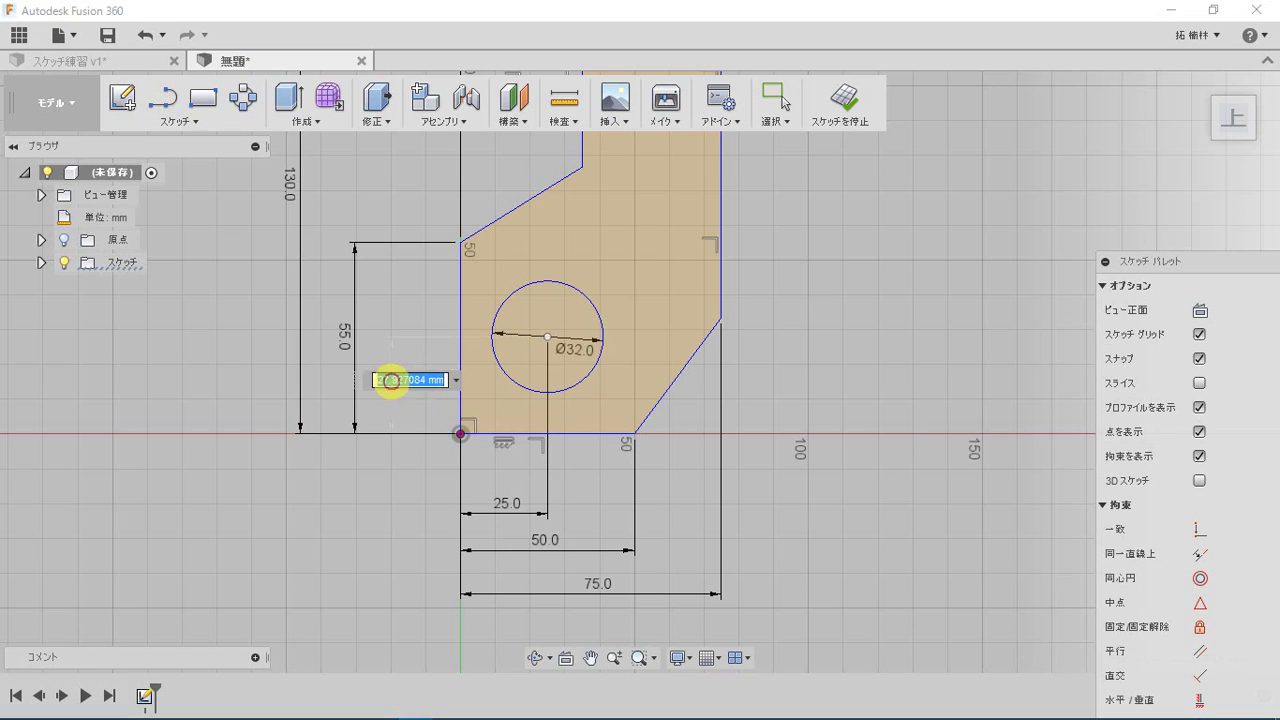
key("Return")
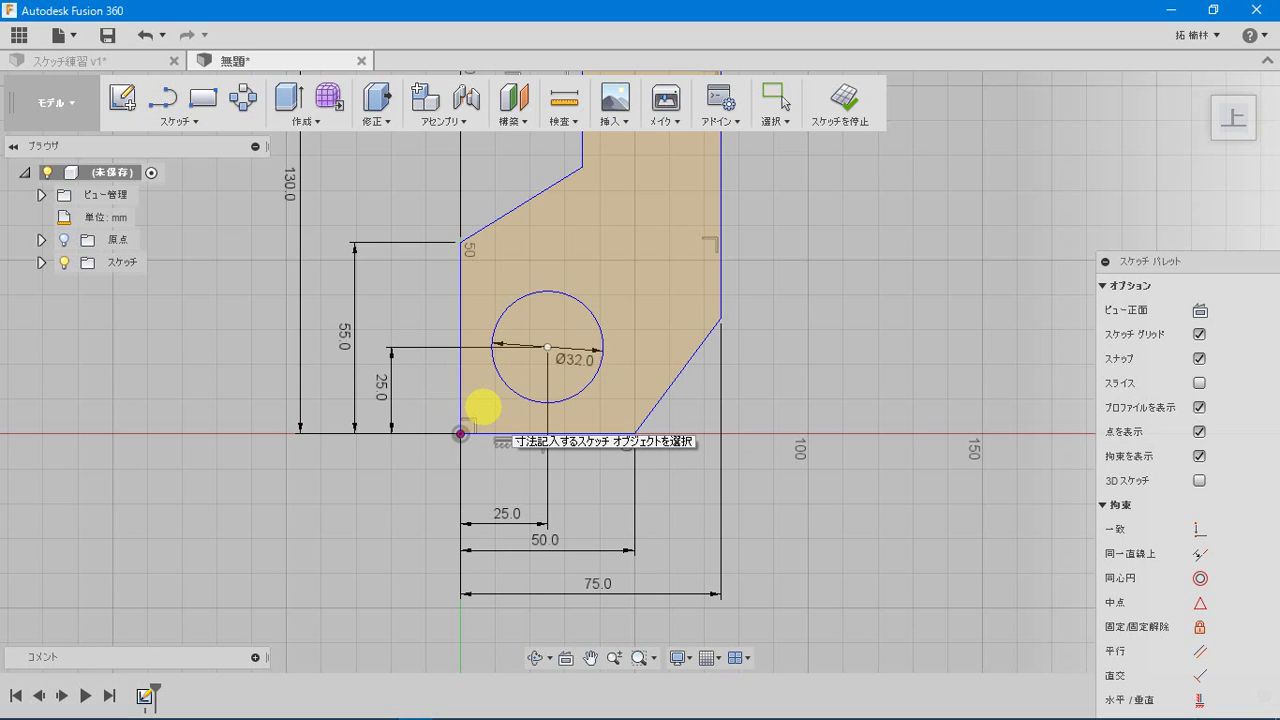
Dimension the interior angle between the lower-left vertical edge and the sloped edge above it, setting it to 120°.
scroll(514, 234, "up", 3)
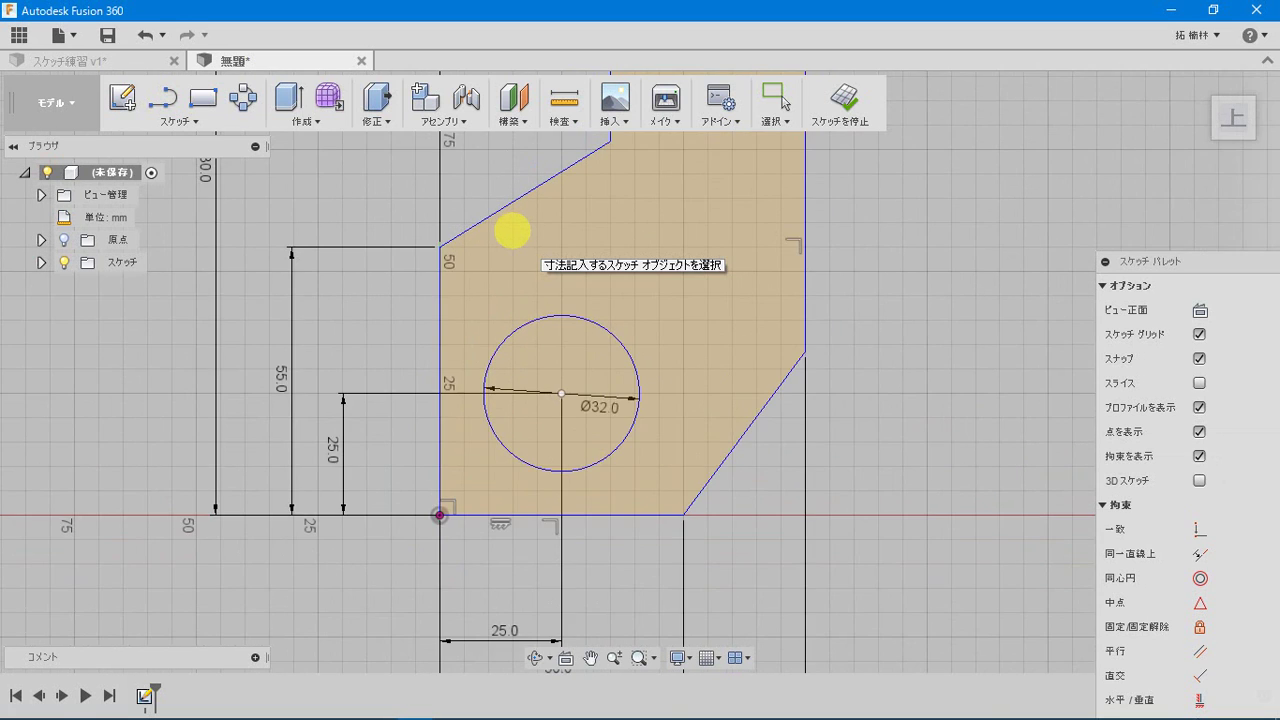
scroll(512, 231, "down", 5)
mouse_move(480, 294)
middle_mouse_down()
mouse_move(521, 258)
mouse_move(491, 414)
middle_mouse_up()
scroll(482, 446, "up", 3)
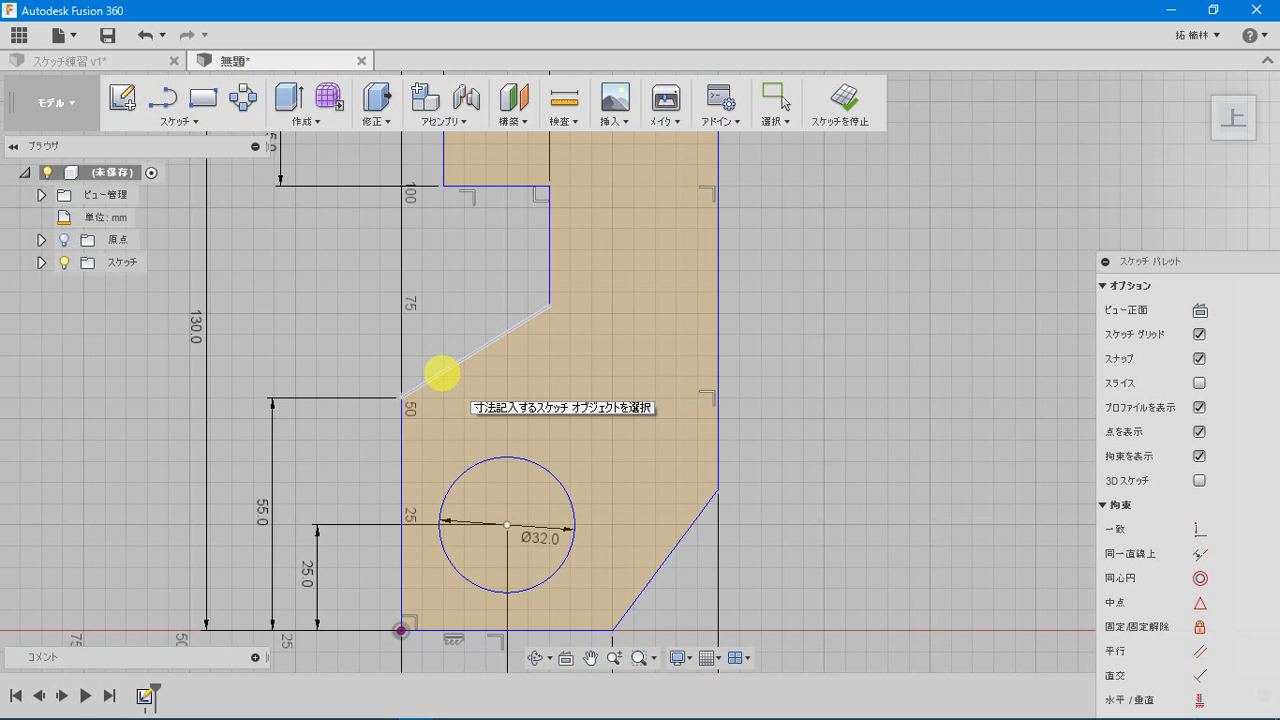
left_click(443, 373)
left_click(401, 449)
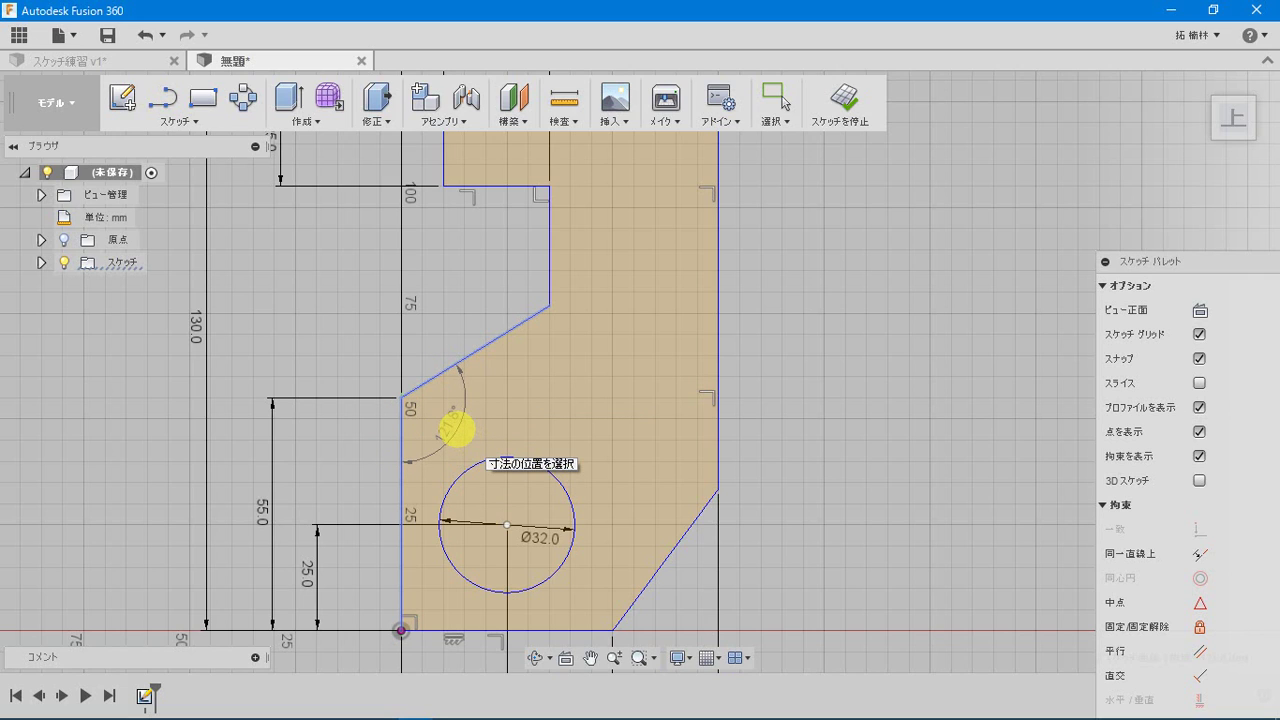
left_click(455, 429)
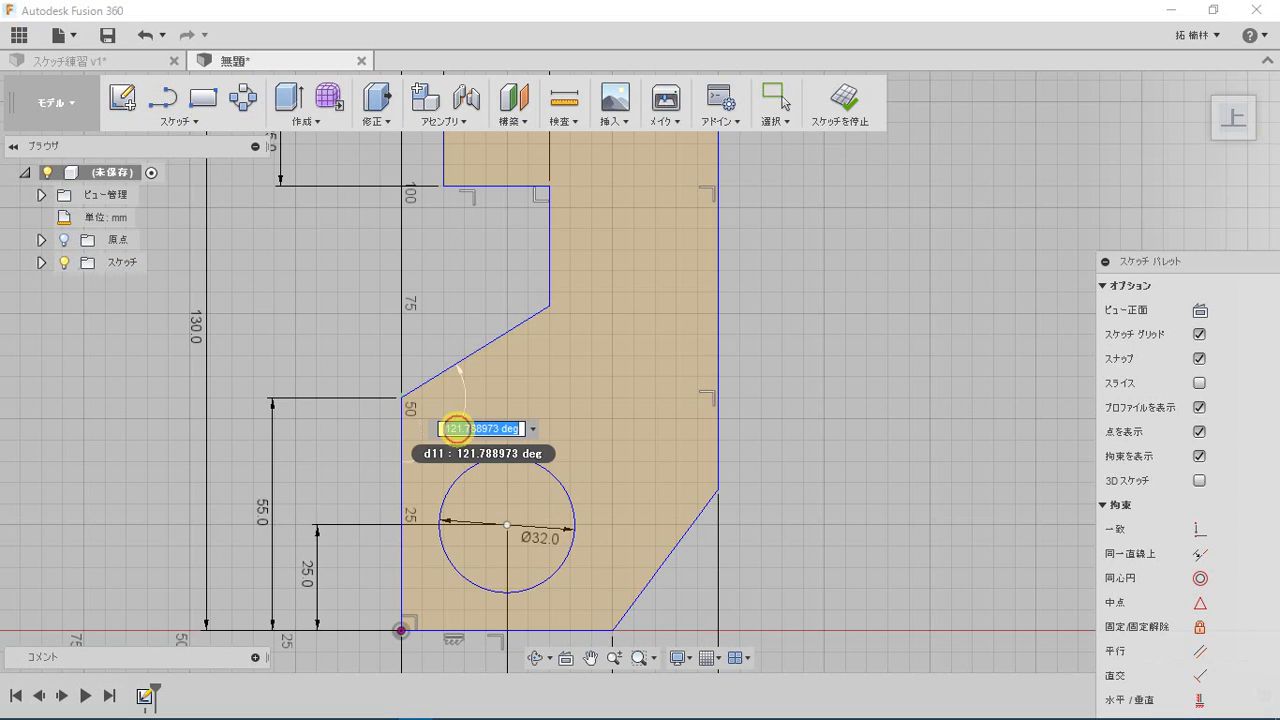
type("12")
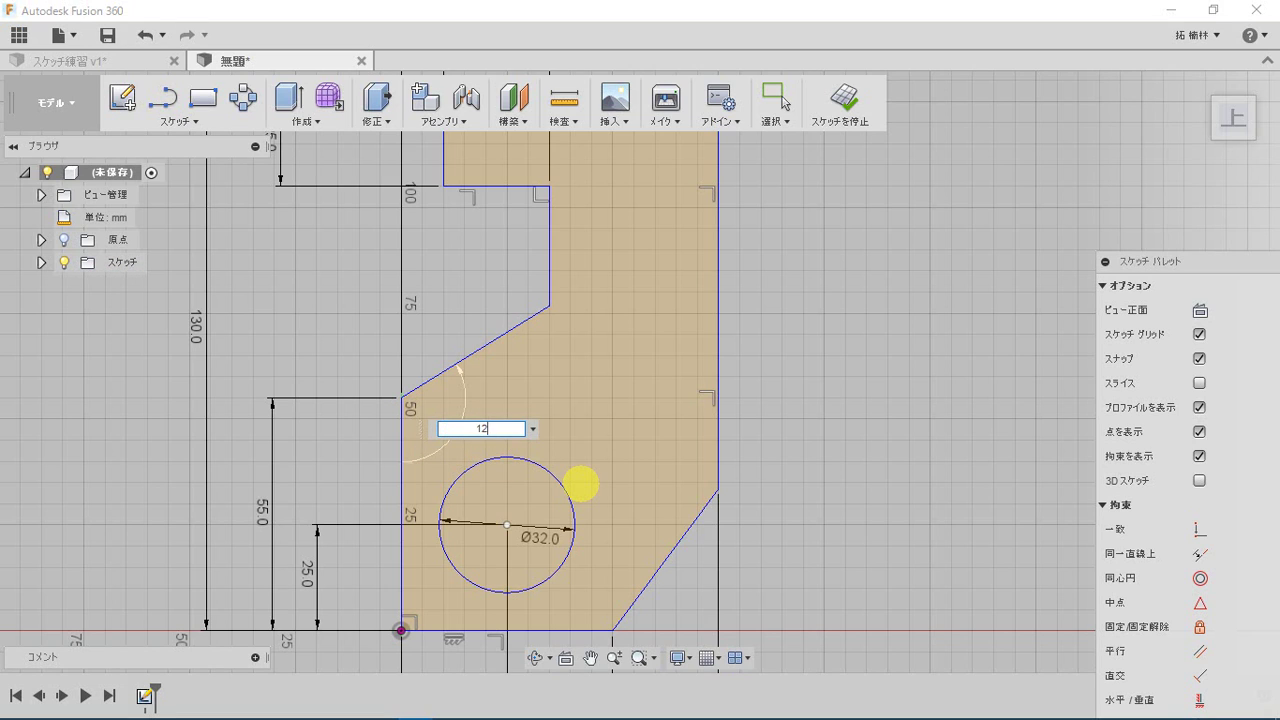
type("0")
key("Return")
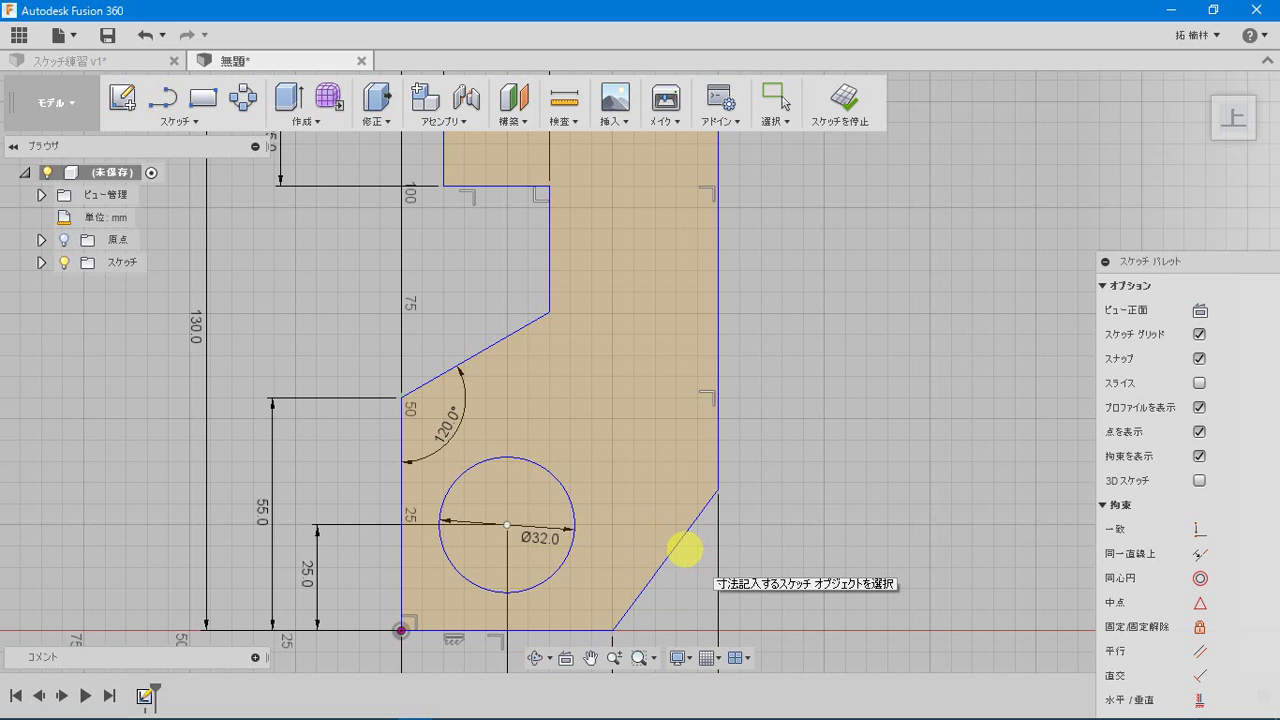
Dimension the interior angle between the right vertical edge and the lower-right sloped edge, setting it to 160°.
scroll(684, 549, "down", 2)
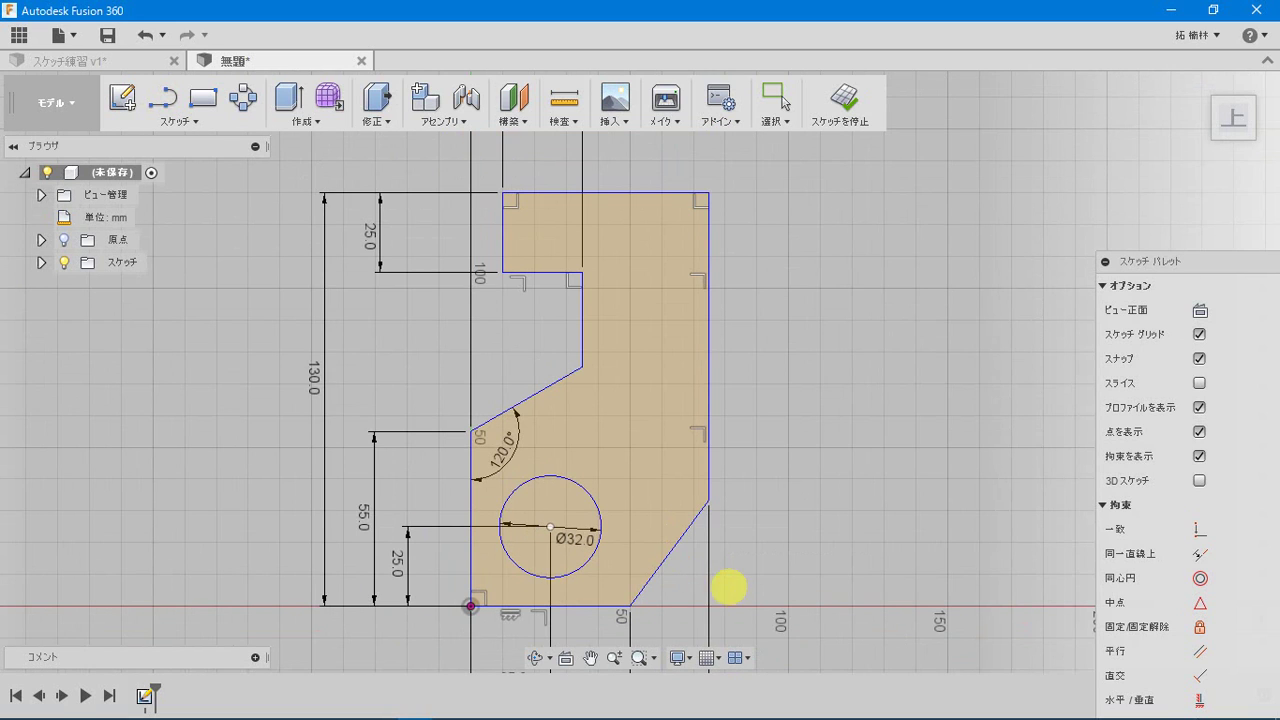
scroll(676, 556, "up", 2)
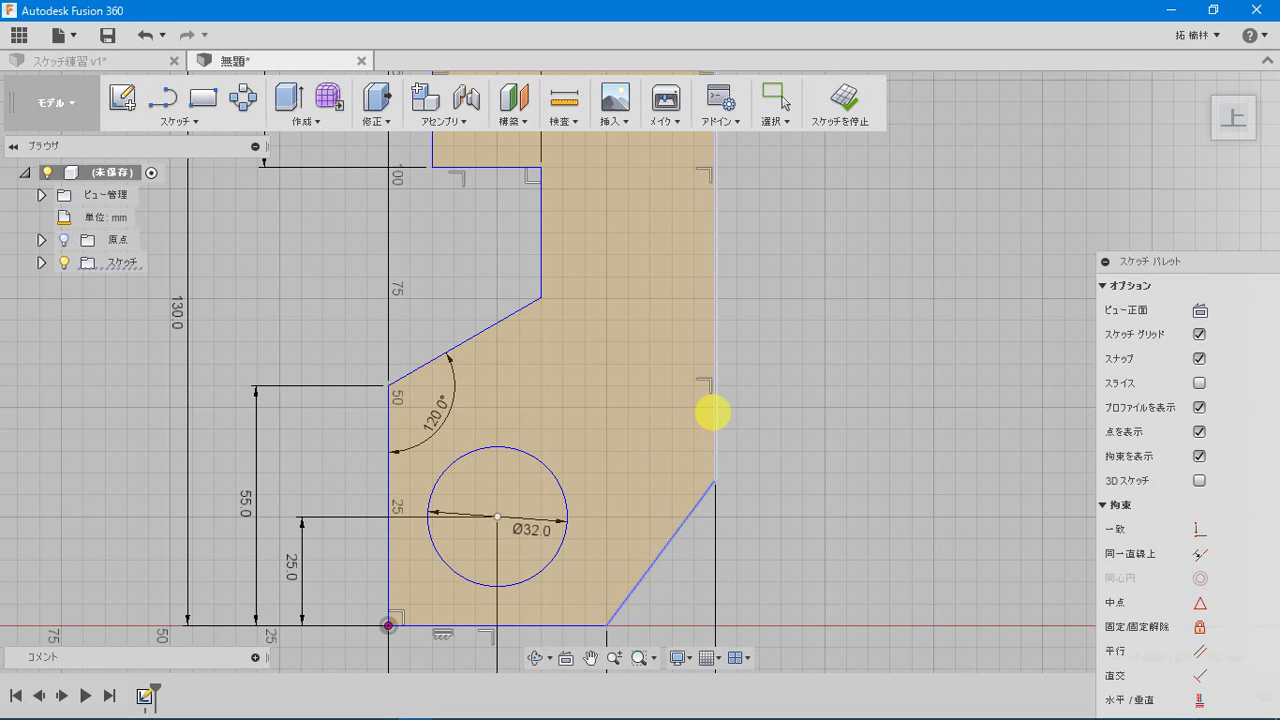
left_click(716, 415)
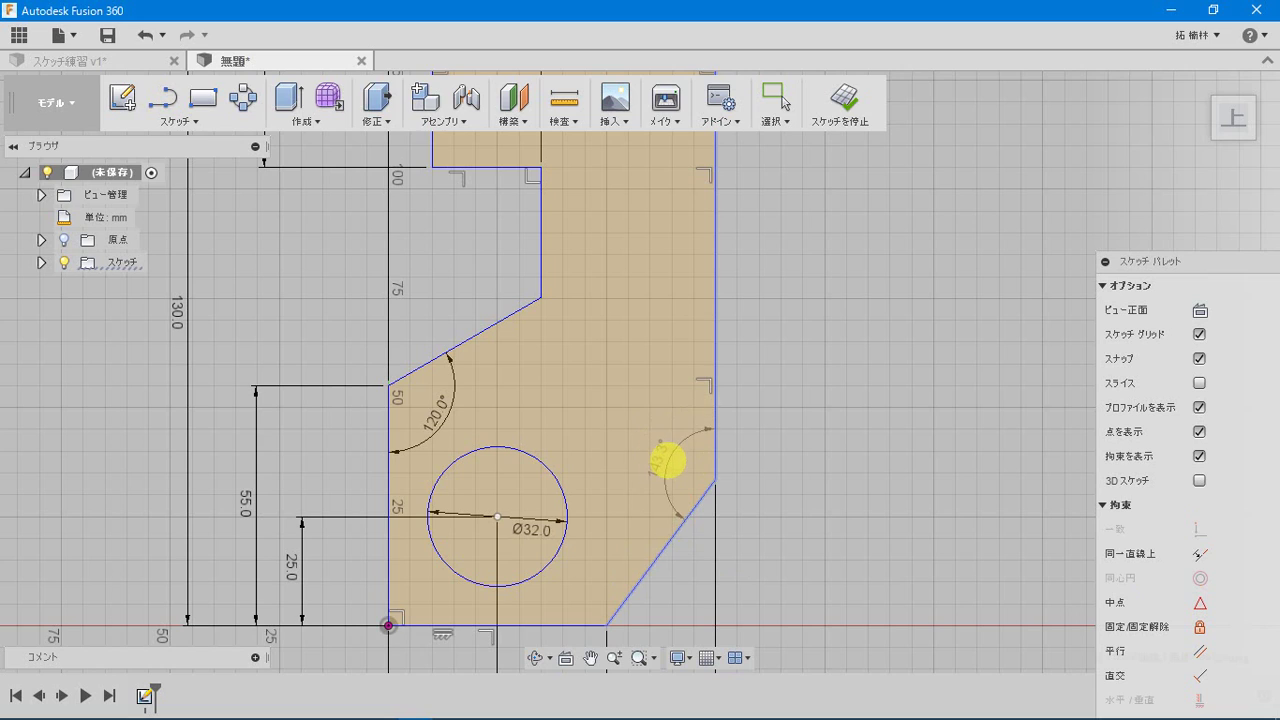
left_click(668, 457)
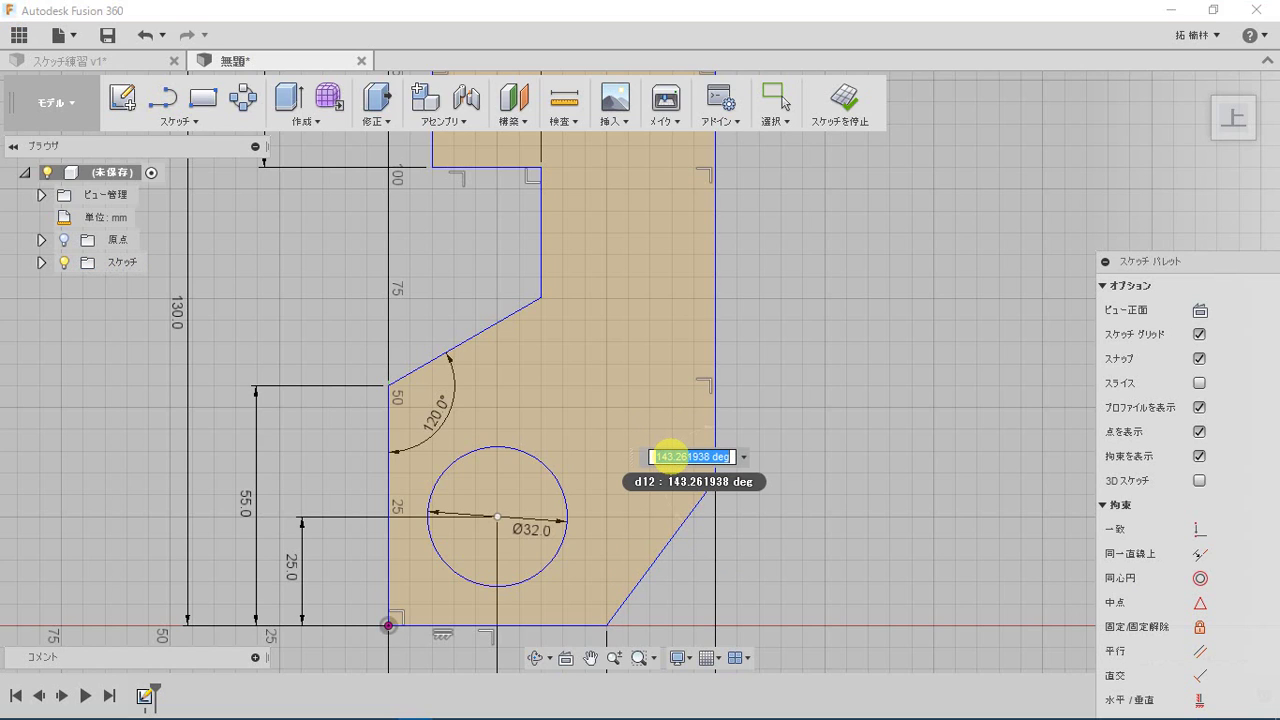
key("Return")
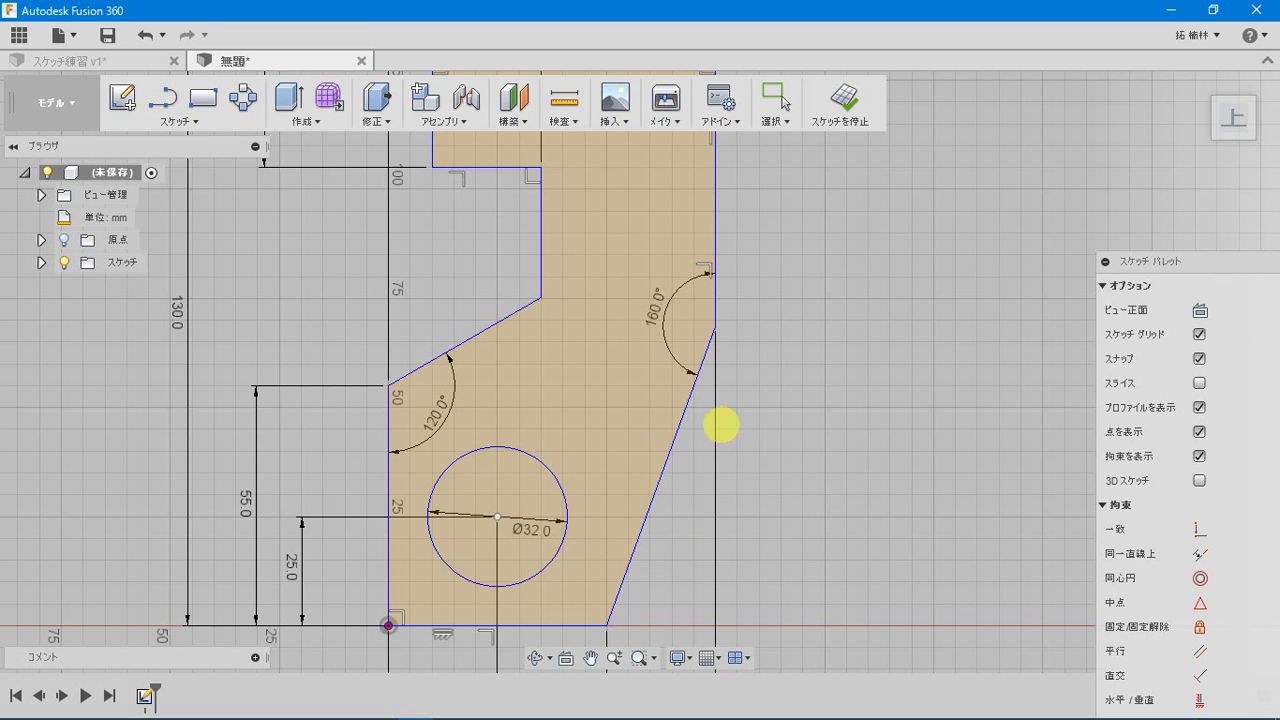
Fillet the recess's upper inner corner, between the block's lower horizontal edge and the recessed vertical edge, with a 16 mm radius.
scroll(730, 467, "down", 4)
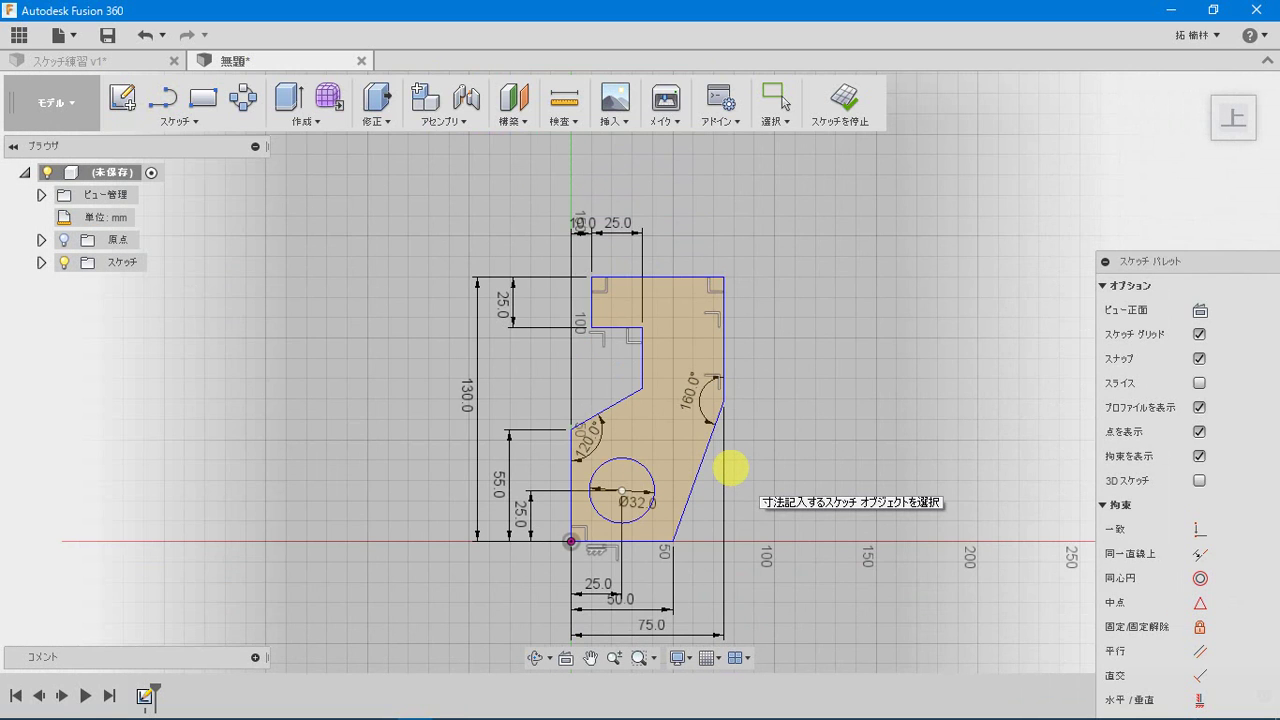
scroll(730, 467, "up", 2)
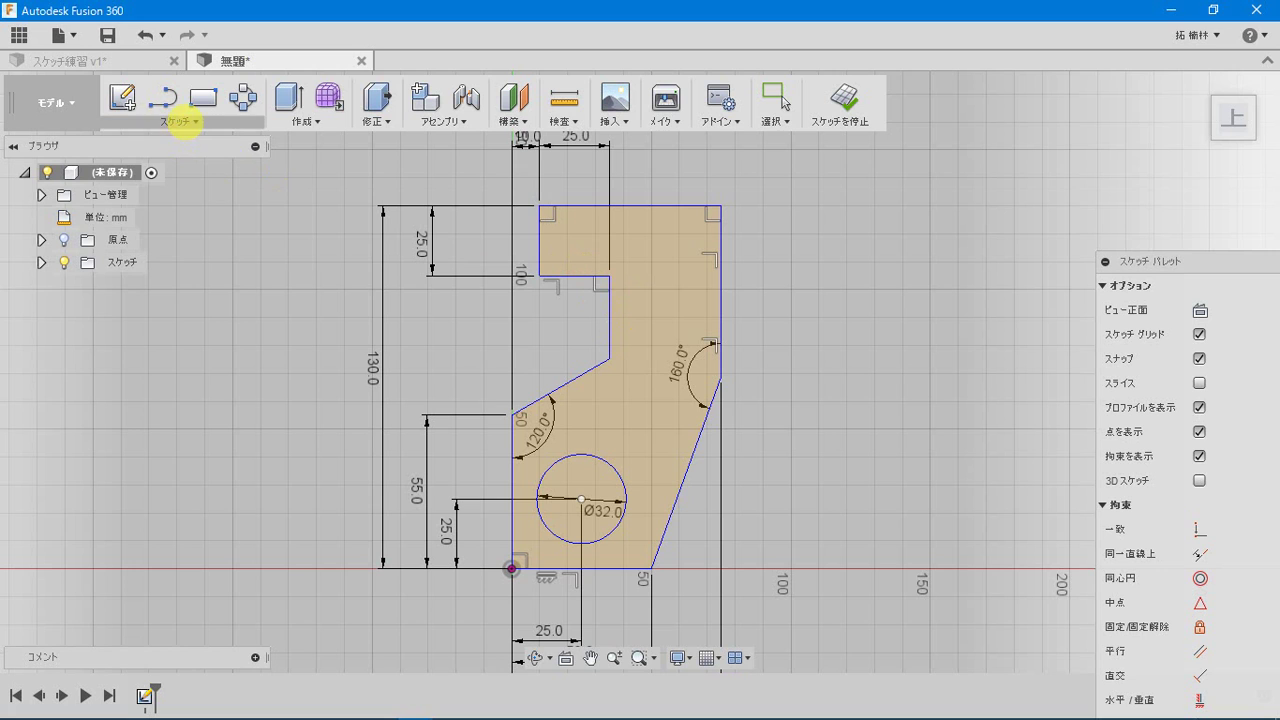
left_click(179, 117)
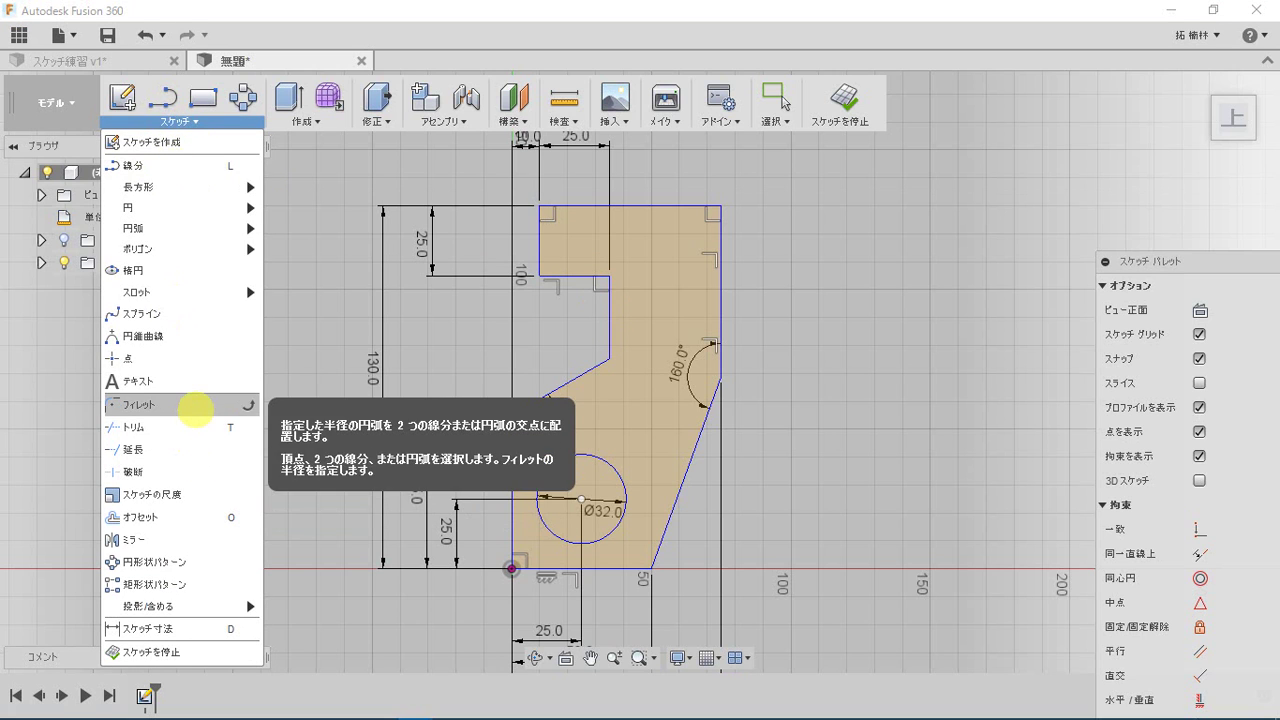
left_click(200, 404)
scroll(610, 275, "up", 3)
scroll(598, 290, "up", 2)
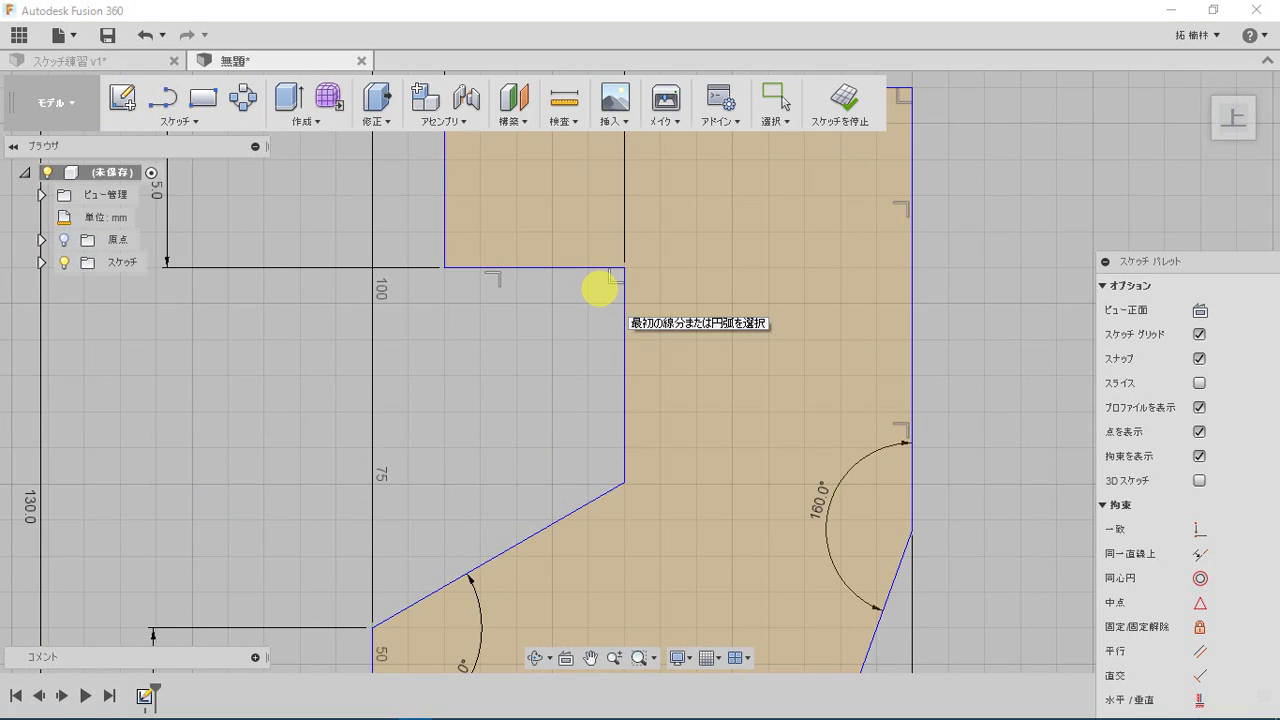
left_click(587, 268)
left_click(620, 310)
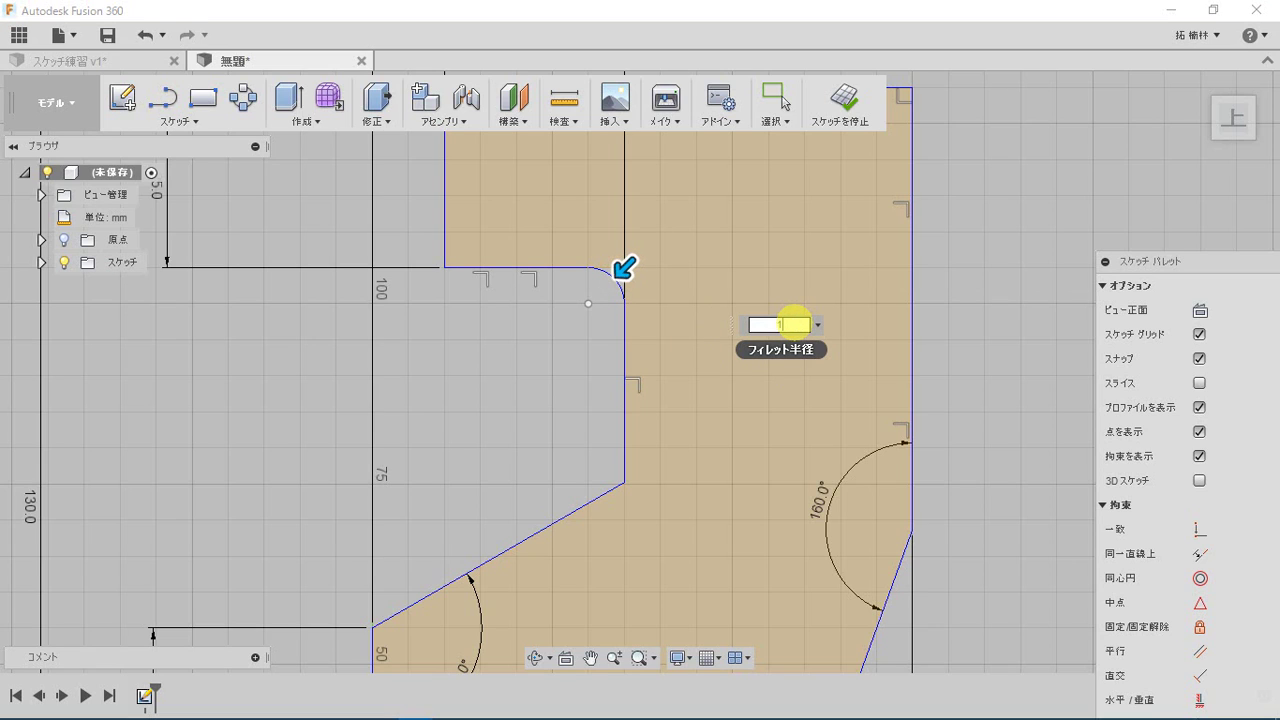
type("16")
key("Return")
key("Escape")
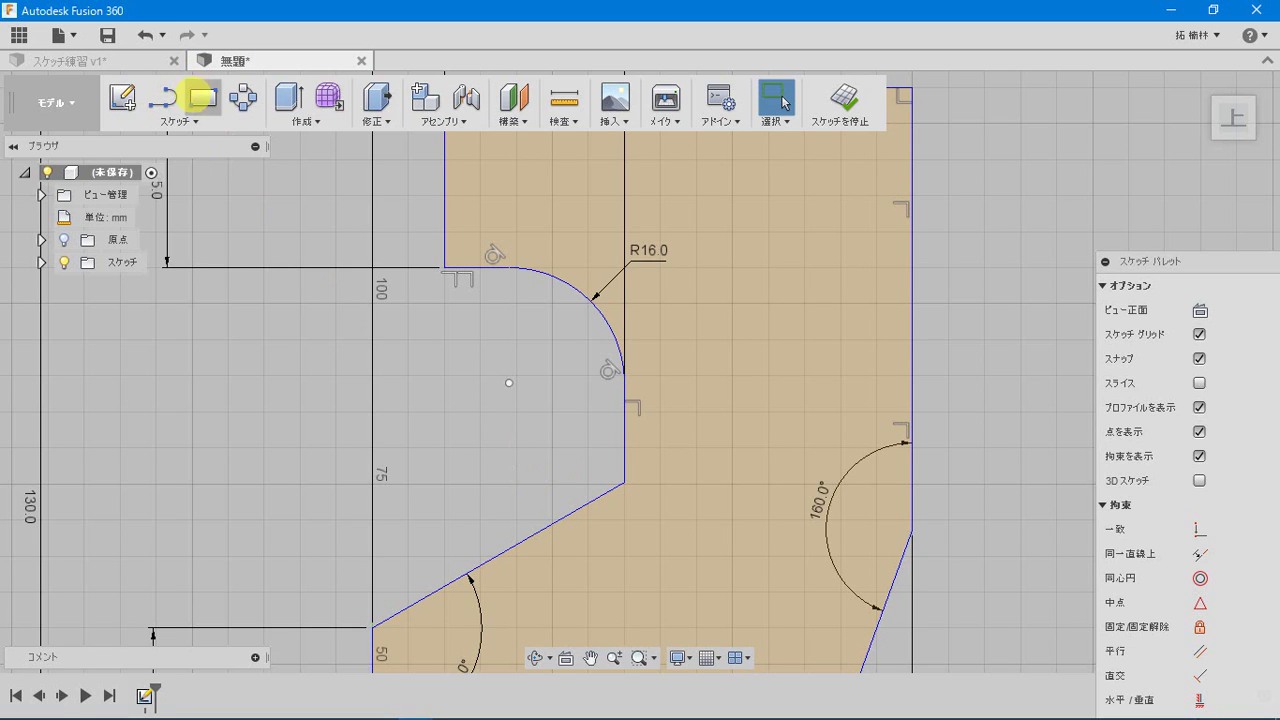
Fillet the recess's lower corner, between the recessed vertical edge and the sloped edge, with a 16 mm radius.
left_click(180, 121)
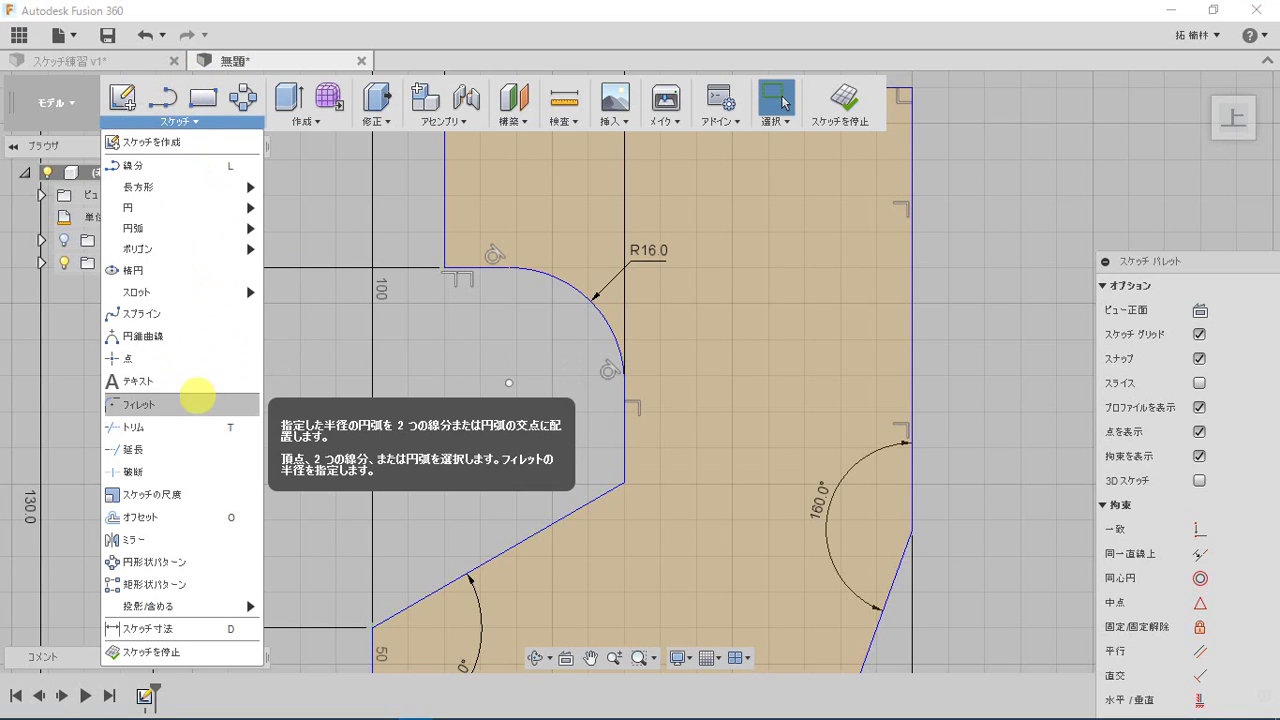
left_click(200, 404)
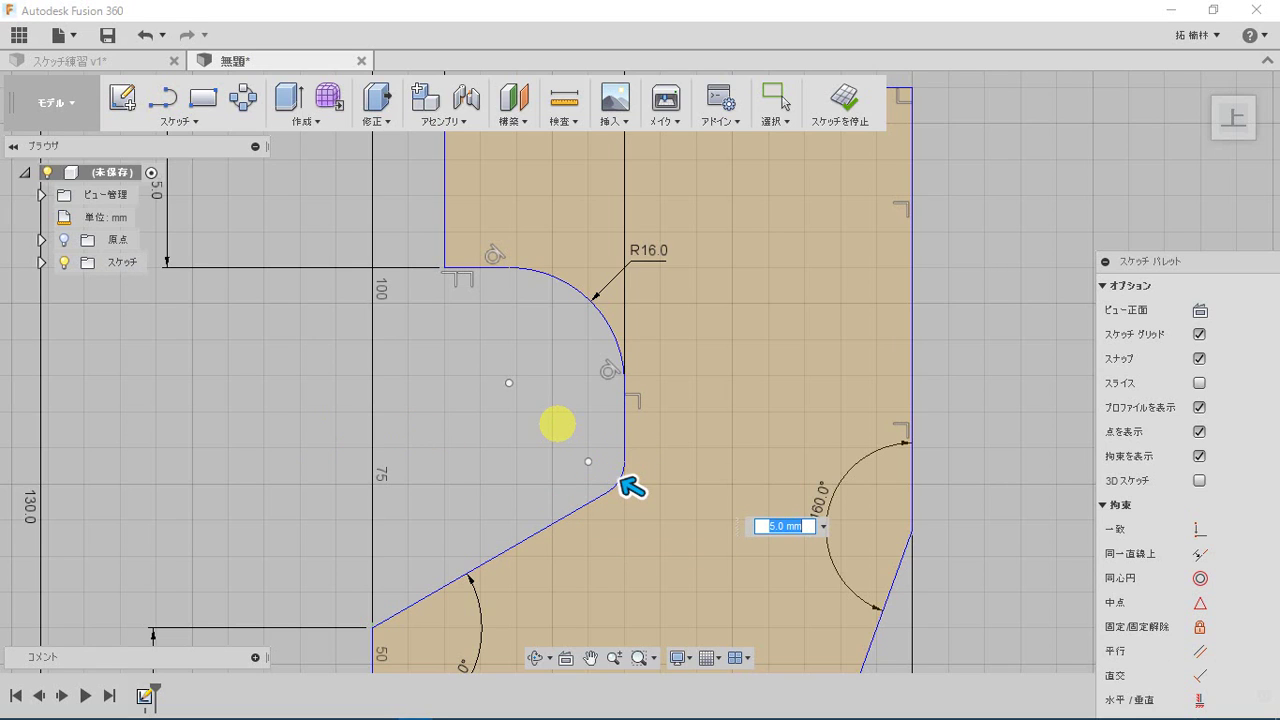
key("Escape")
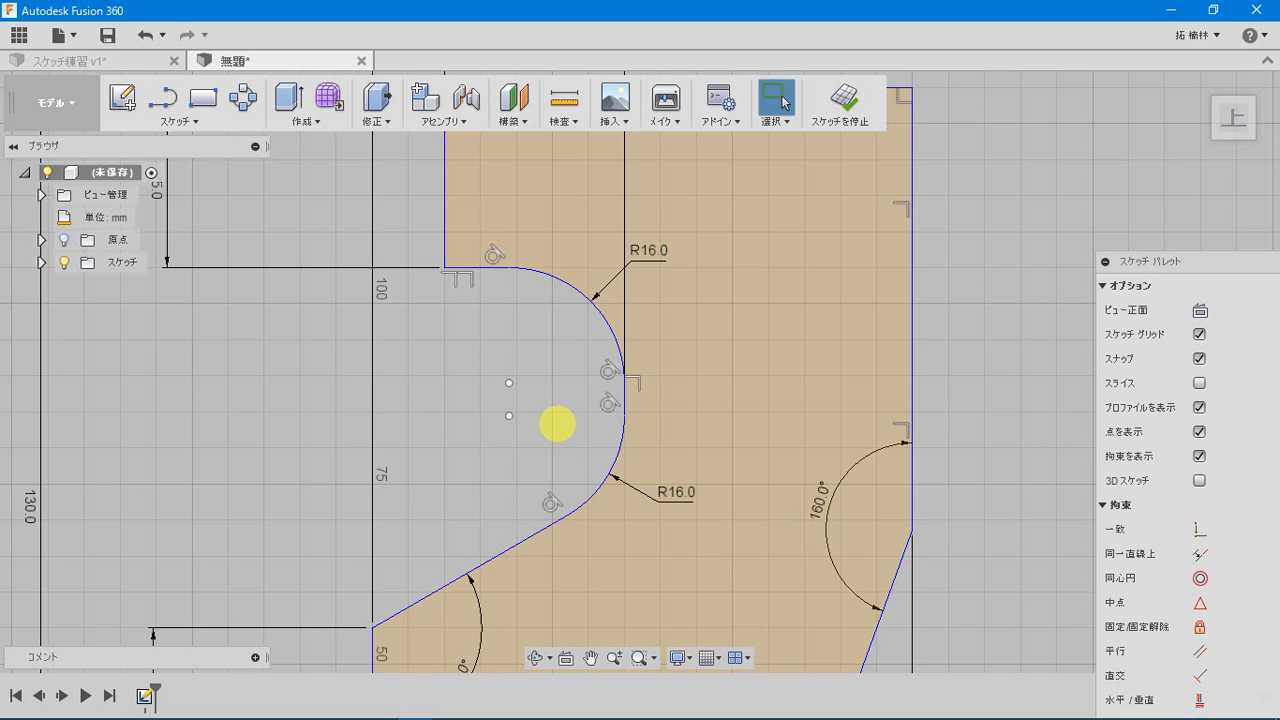
scroll(530, 460, "down", 5)
mouse_move(509, 522)
middle_mouse_down()
mouse_move(523, 486)
mouse_move(571, 537)
mouse_move(585, 443)
middle_mouse_up()
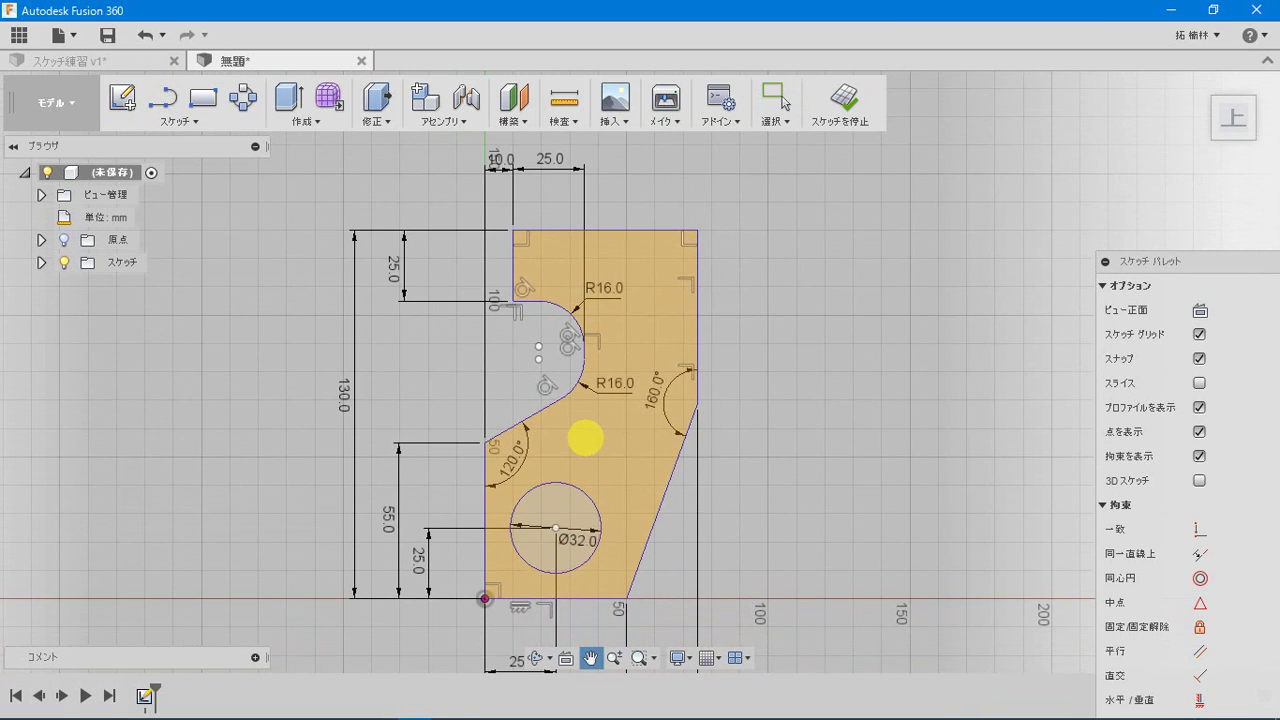
scroll(585, 440, "down", 5)
mouse_move(585, 437)
middle_mouse_down()
mouse_move(543, 377)
mouse_move(529, 400)
middle_mouse_up()
scroll(529, 409, "up", 2)
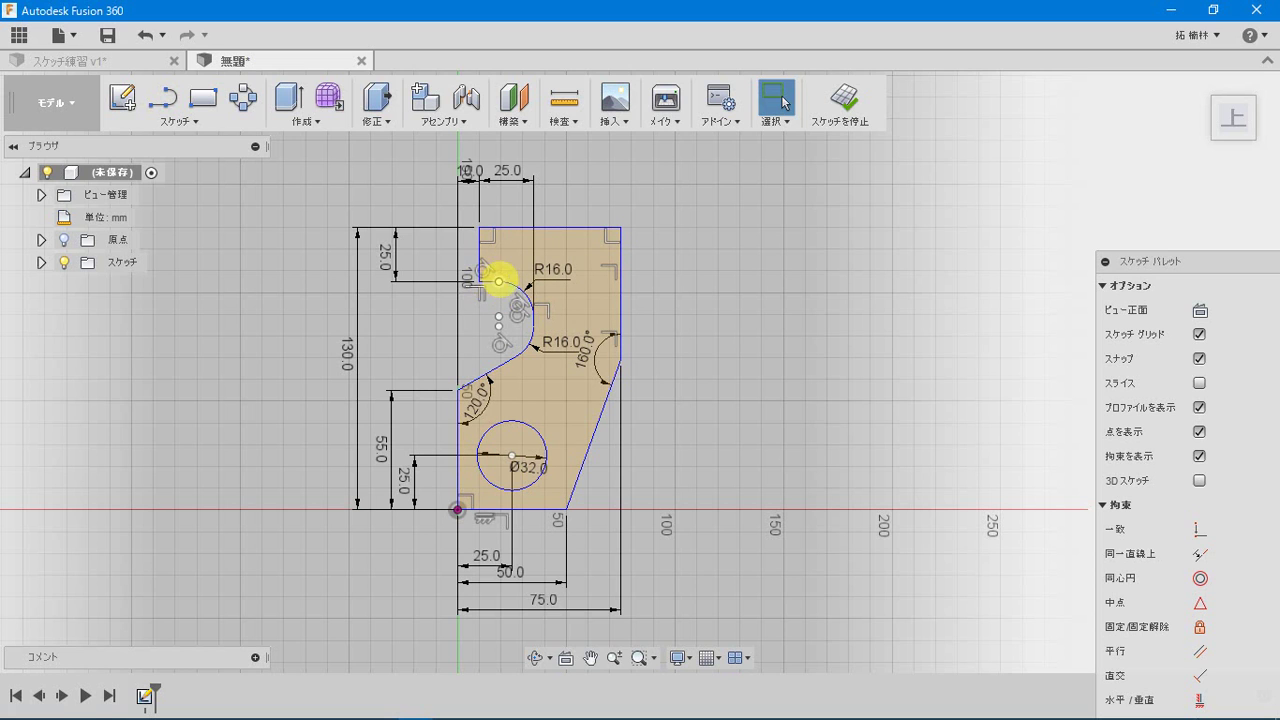
Finish the sketch of the dimensioned plate profile with its two 16 mm recess fillets.
scroll(505, 277, "up", 5)
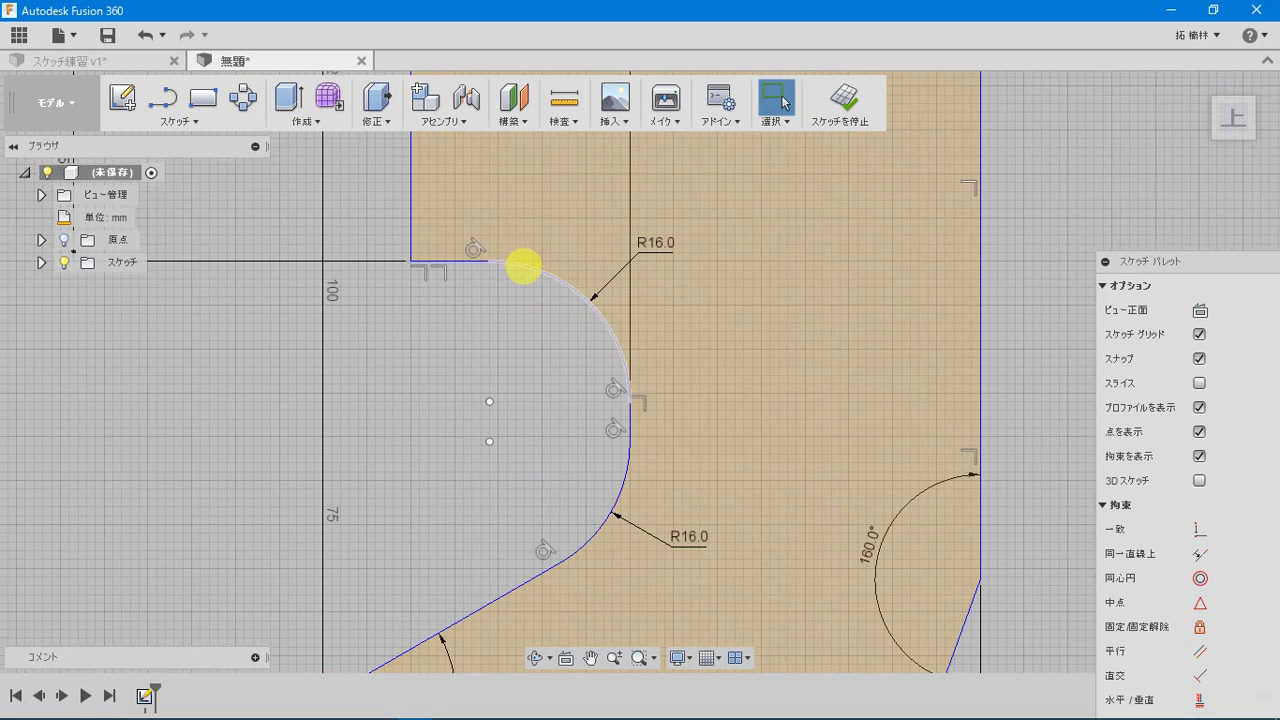
scroll(500, 515, "down", 1)
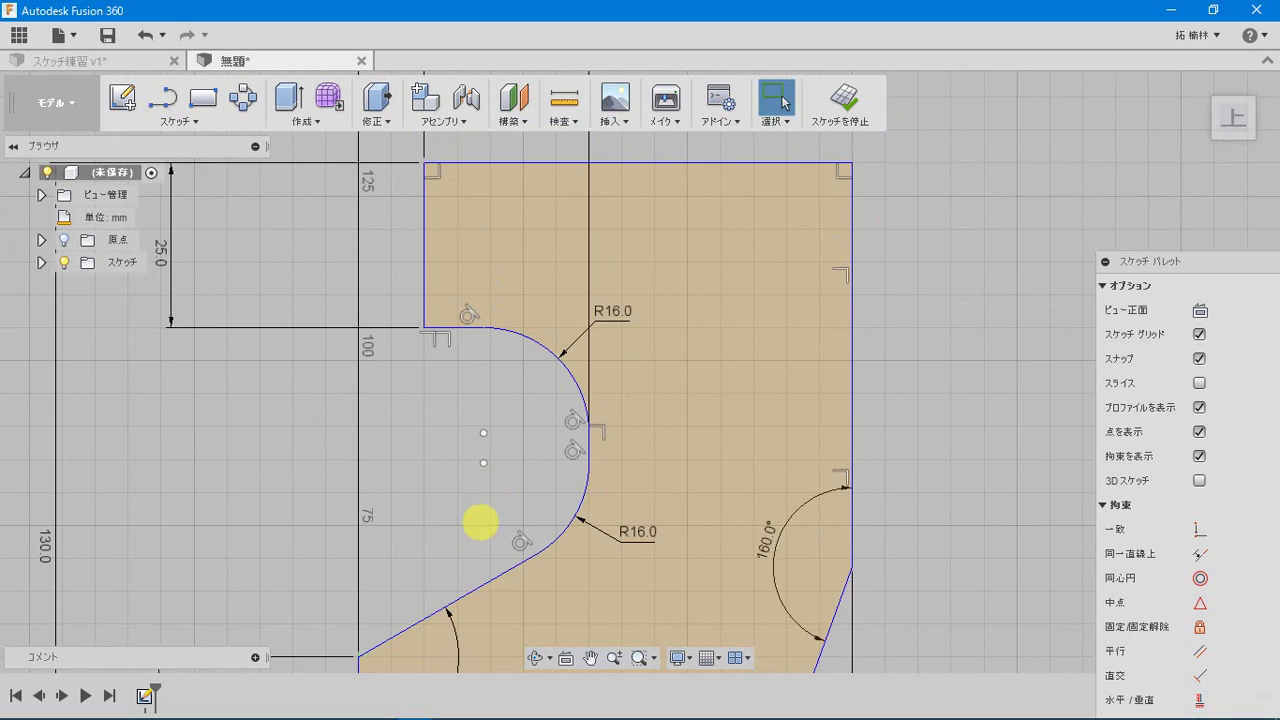
middle_click_drag(480, 521, 509, 406)
scroll(500, 520, "down", 2)
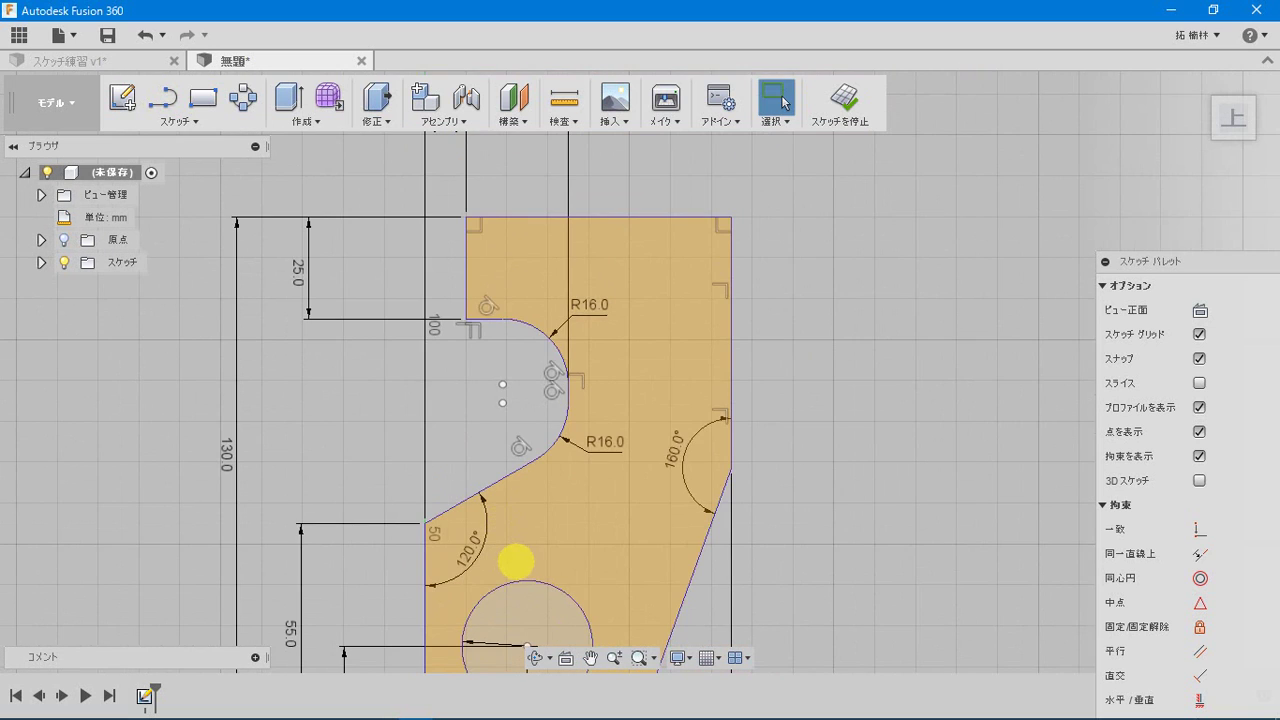
middle_click_drag(516, 561, 514, 443)
scroll(509, 420, "down", 3)
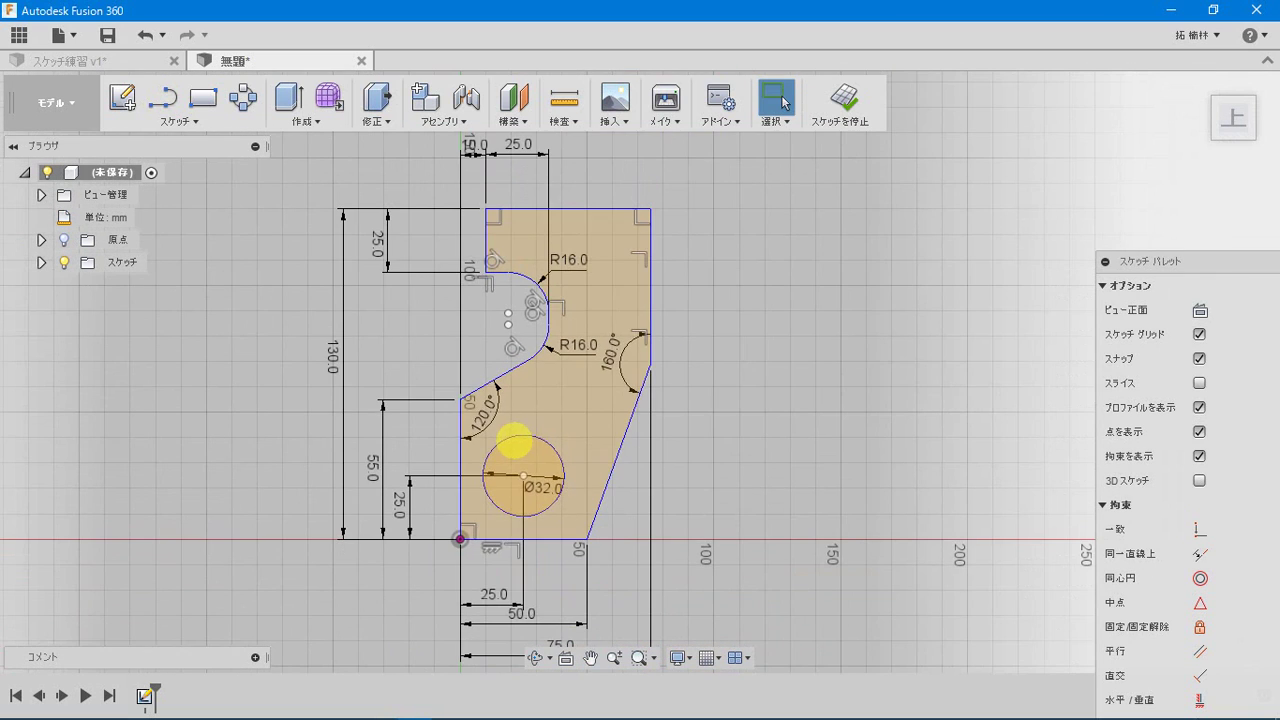
scroll(540, 406, "down", 1)
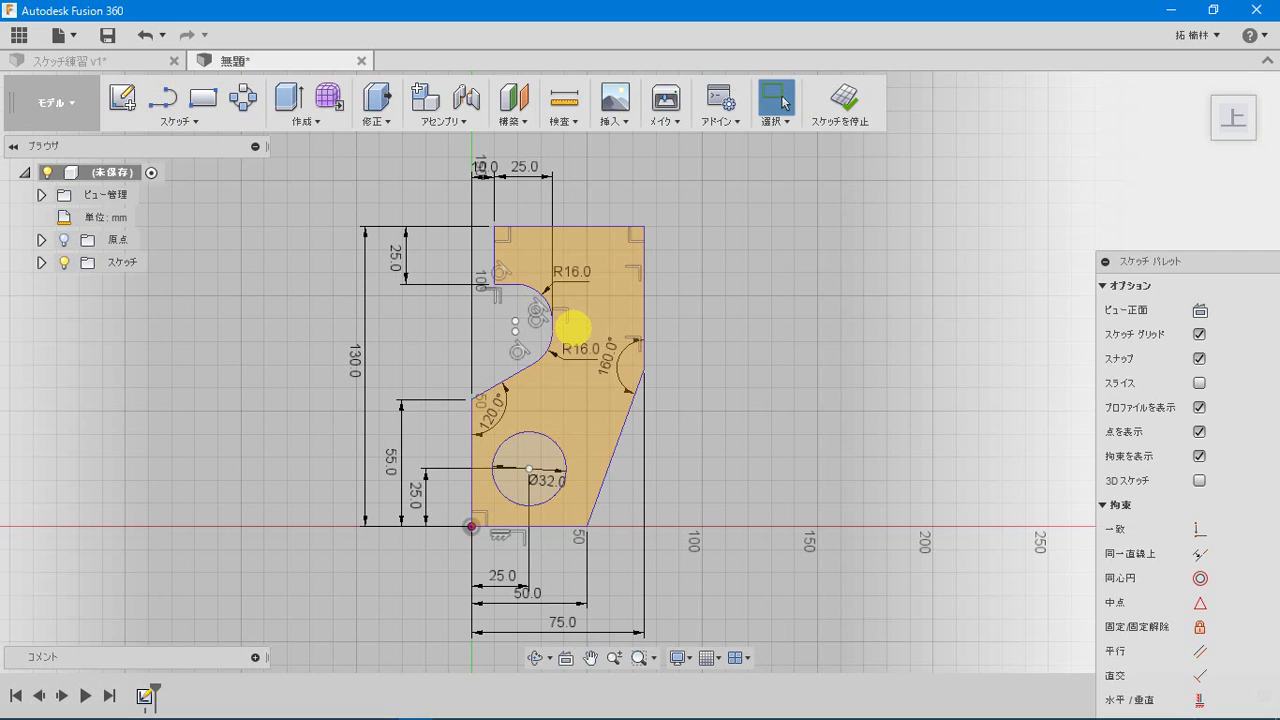
left_click(852, 102)
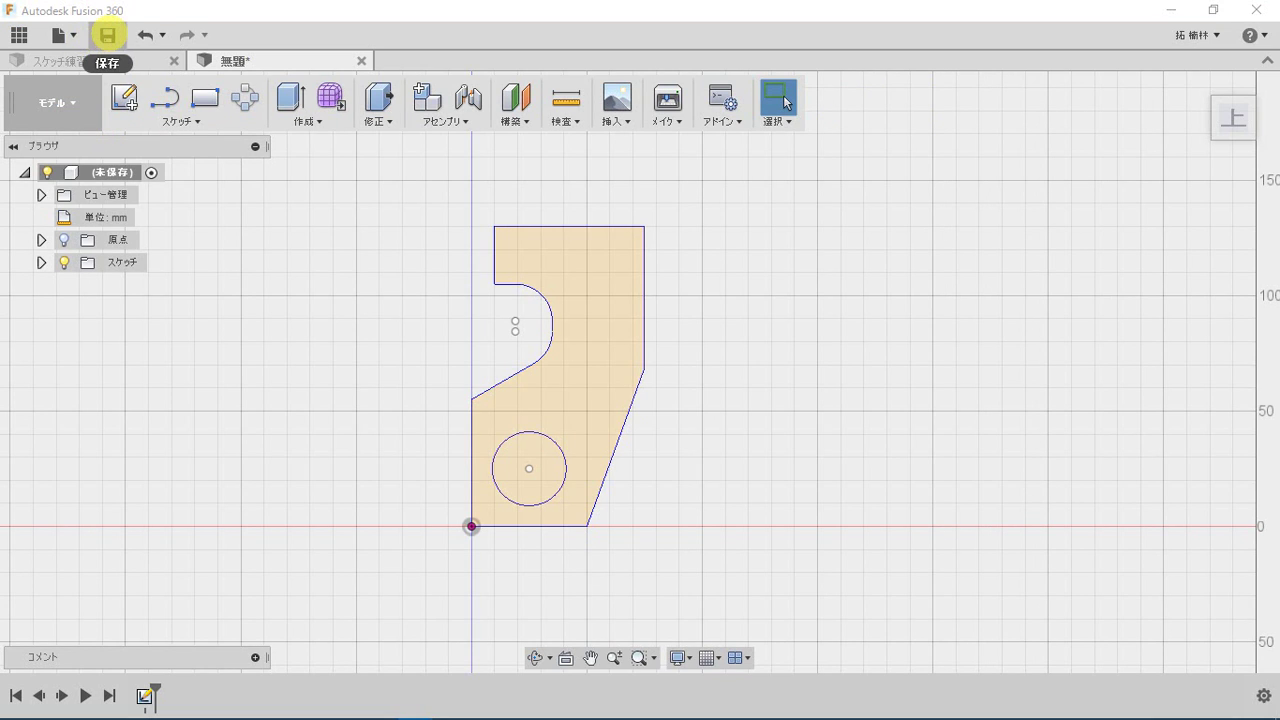
Try to save the design as スケッチ練習160930 in the project's 1回生後期 folder.
left_click(107, 36)
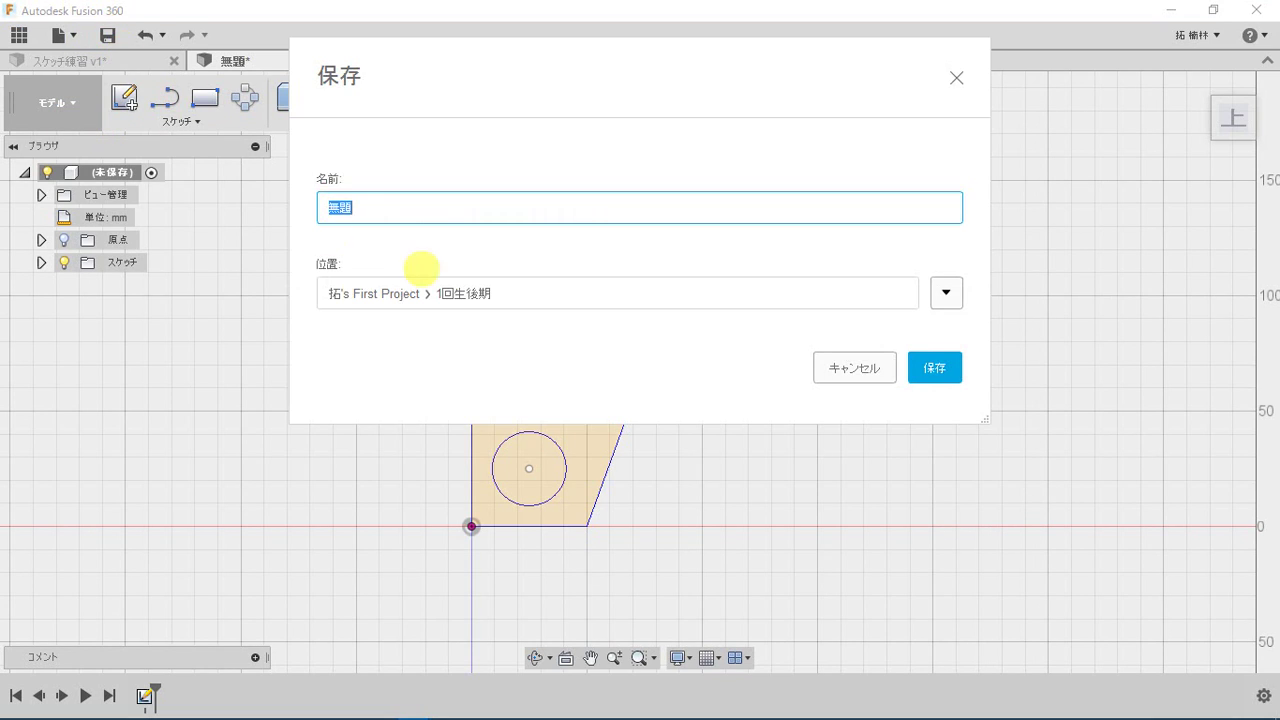
left_click(743, 297)
left_click(383, 199)
left_click_drag(381, 203, 291, 208)
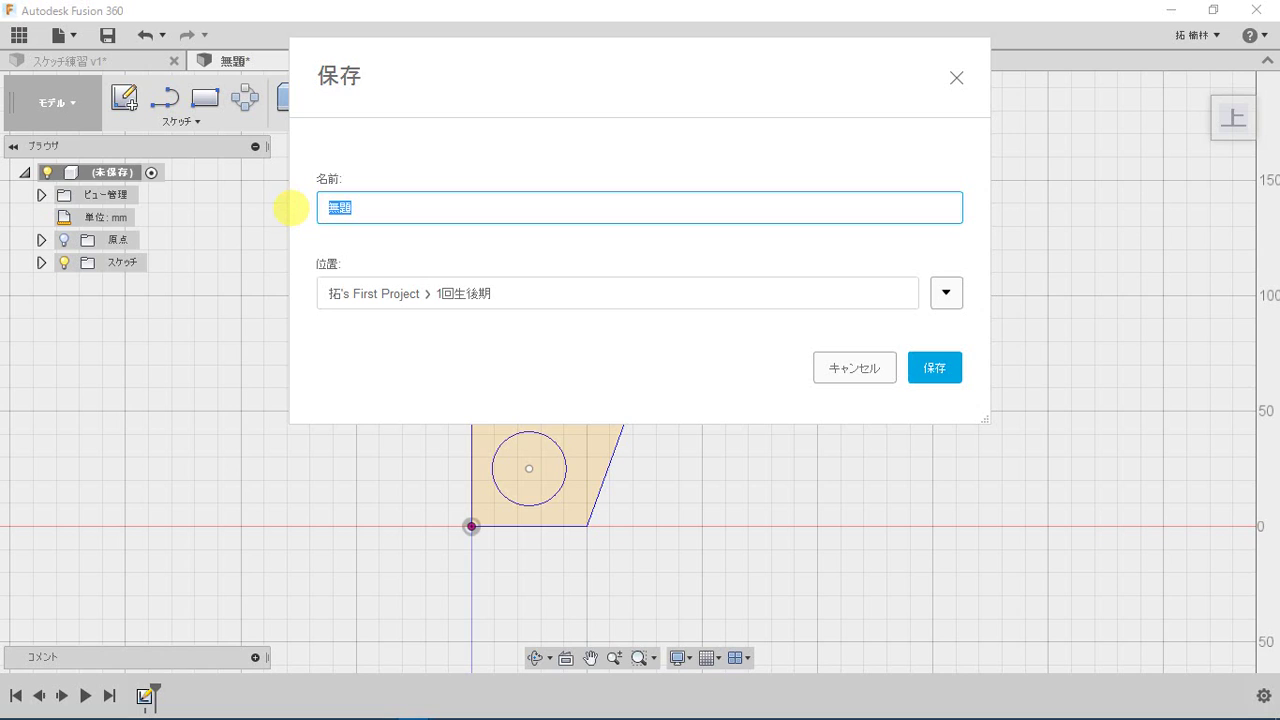
type("suke")
key("BackSpace")
key("BackSpace")
key("BackSpace")
type("すけっちれんしゅう")
key("space")
key("Return")
type("160930")
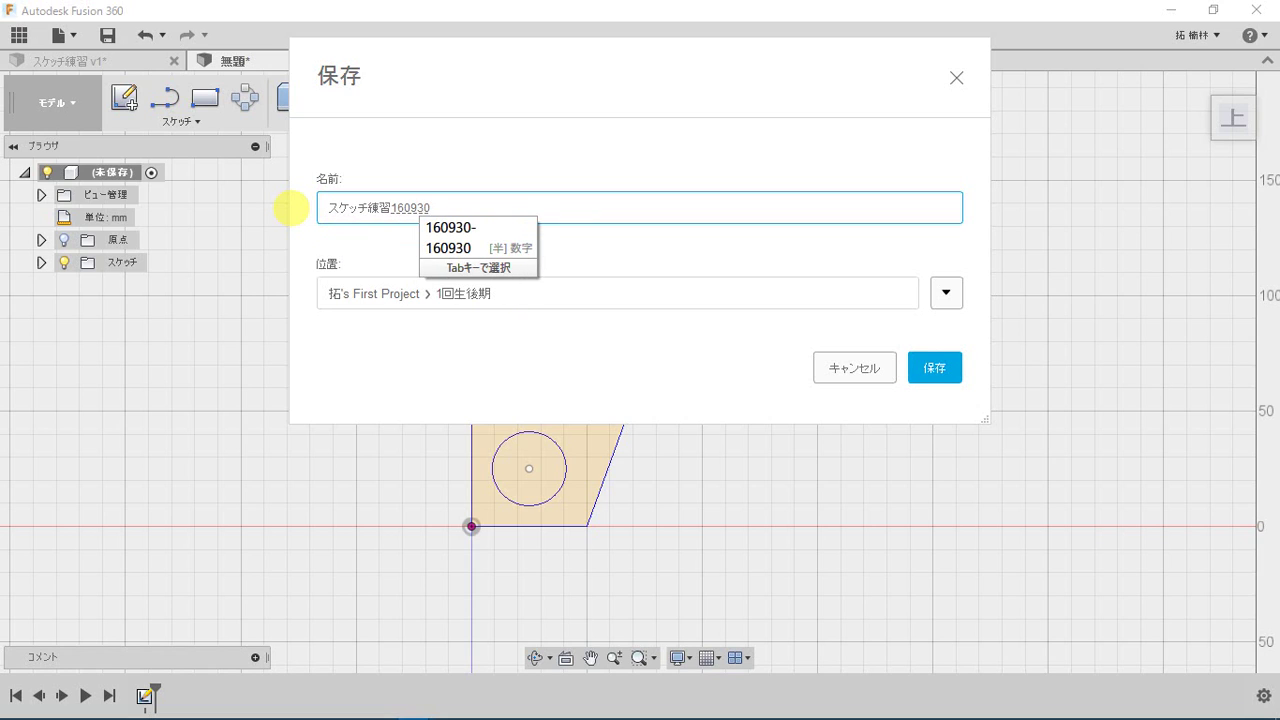
key("Return")
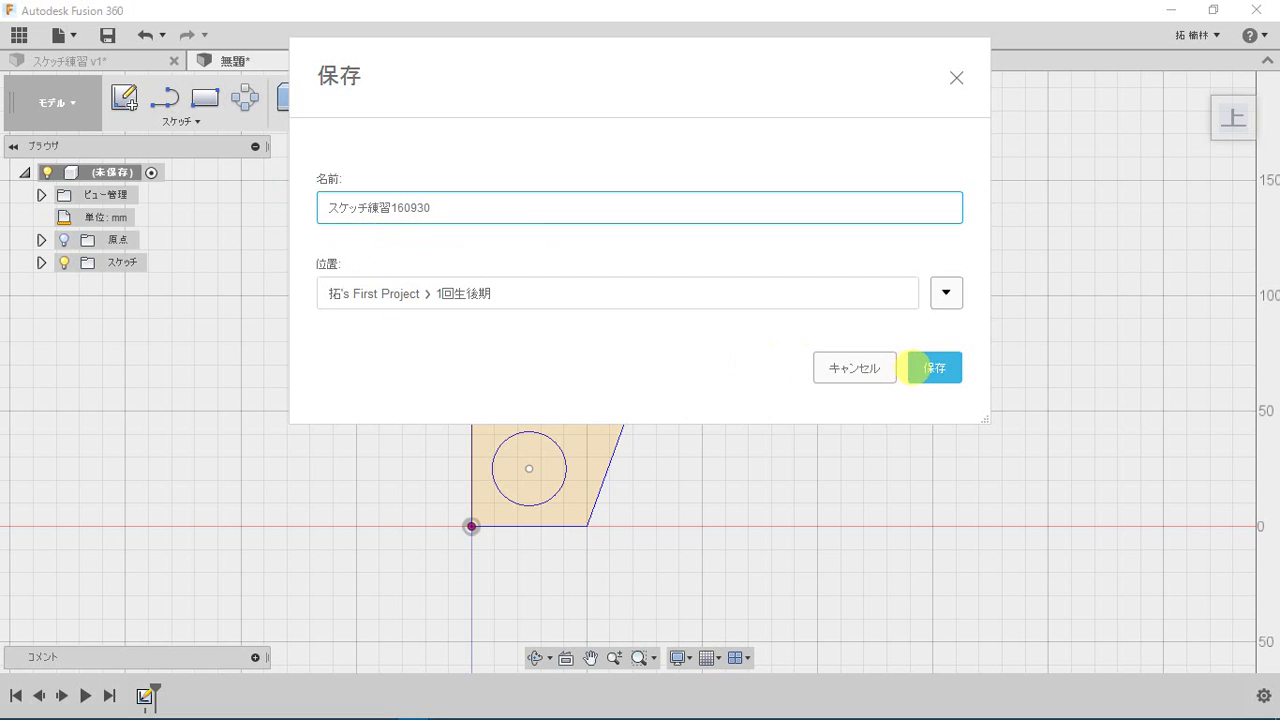
left_click(936, 366)
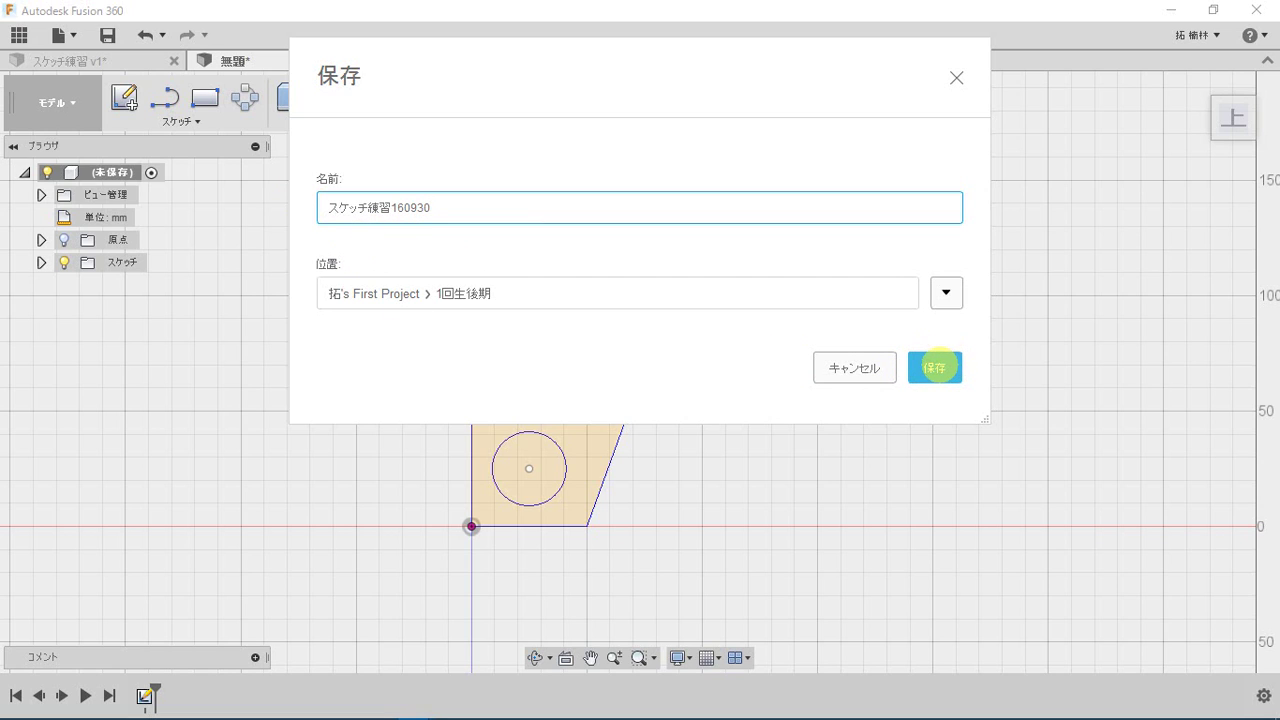
left_click(876, 368)
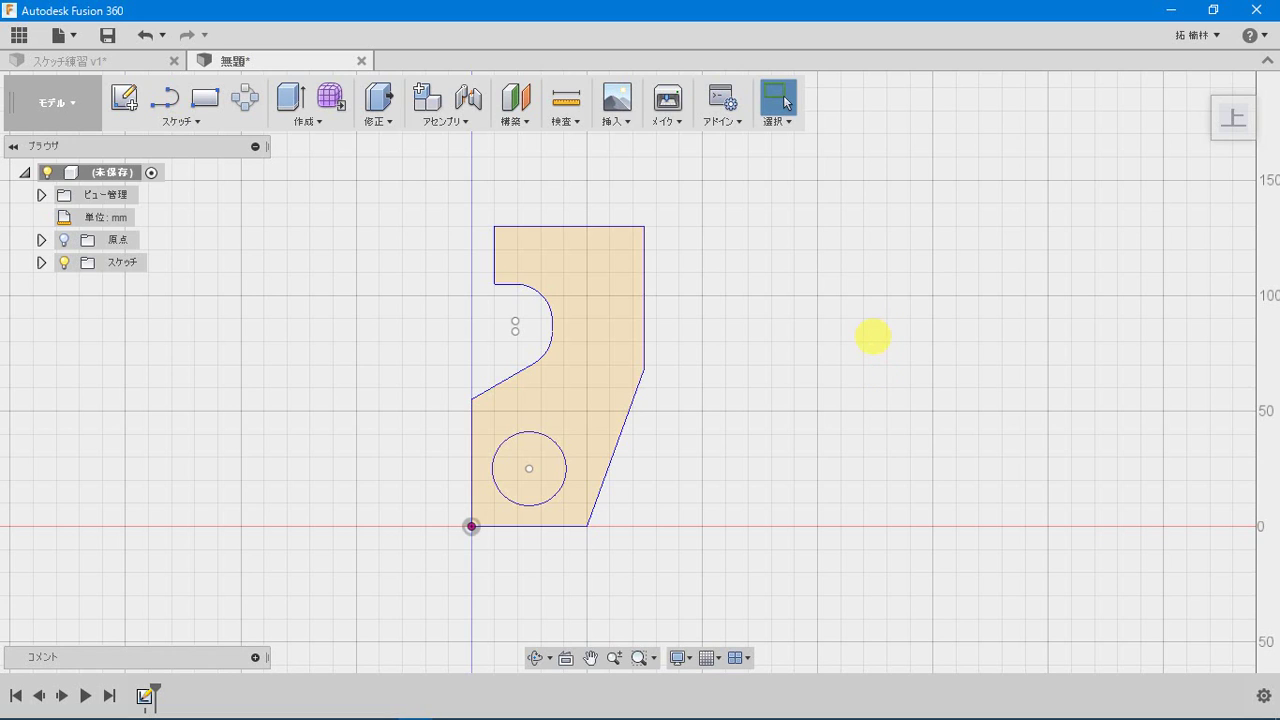
mouse_move(1043, 712)
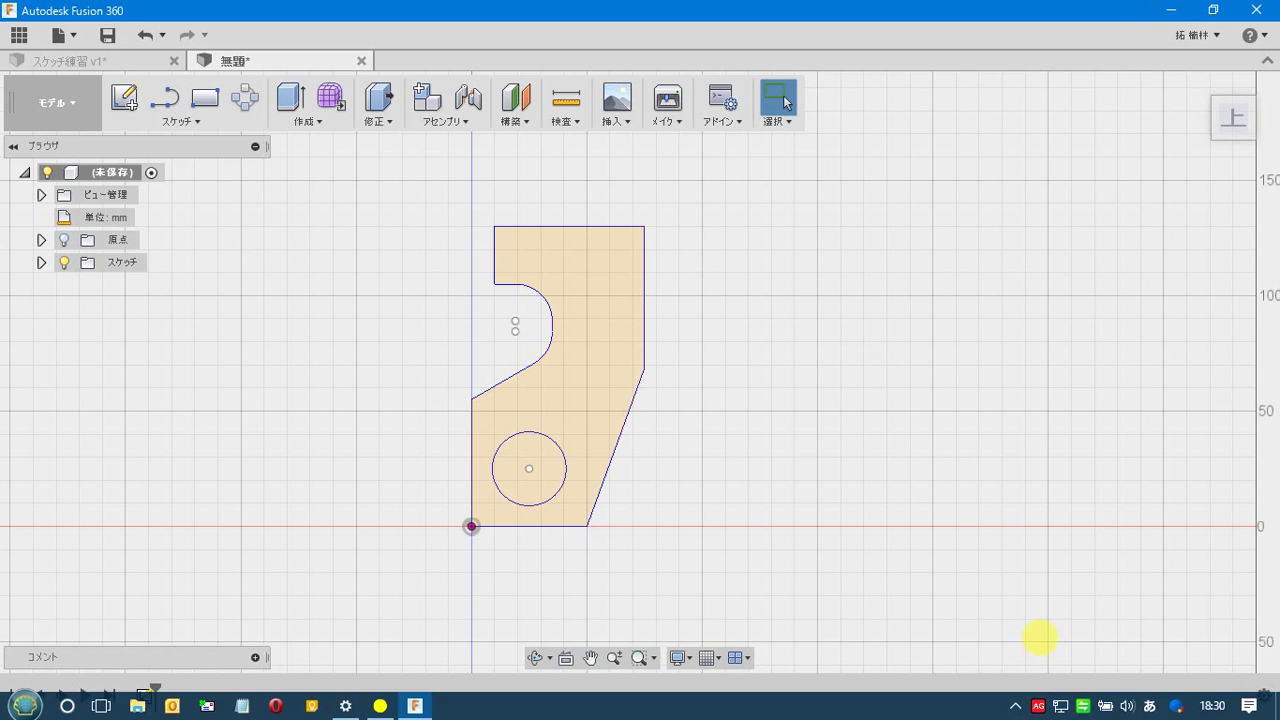
right_click(1040, 706)
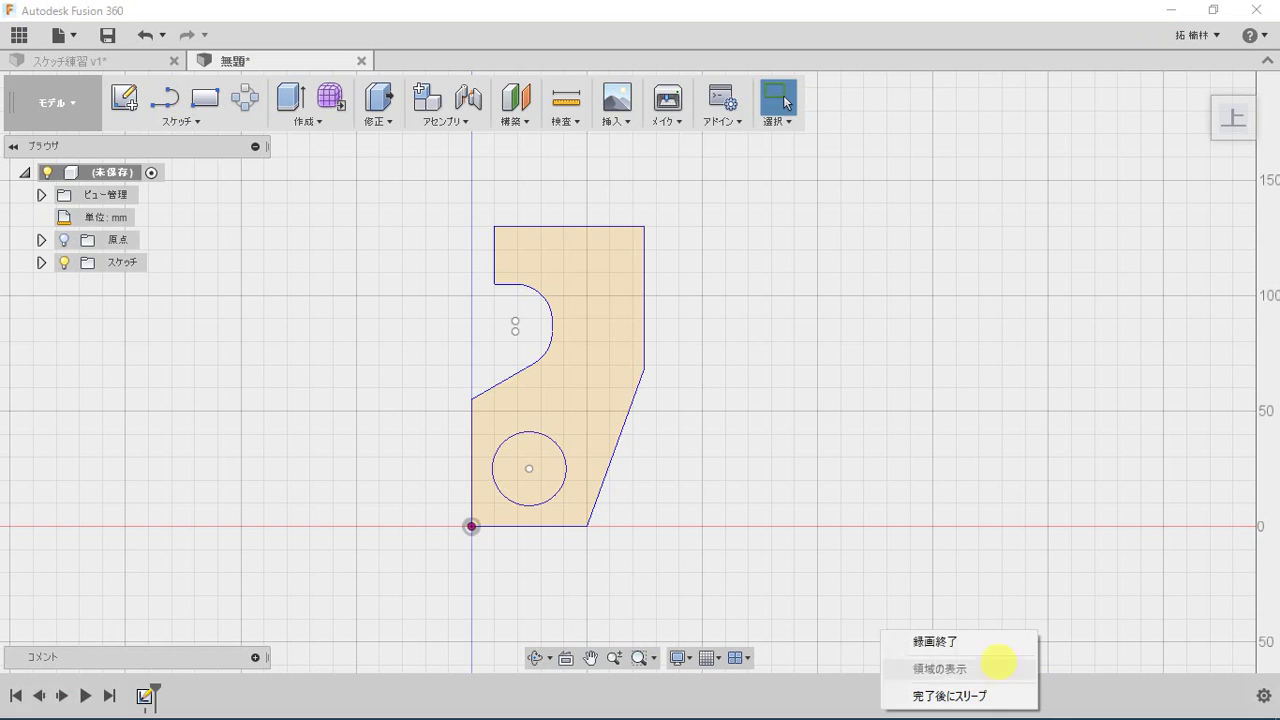